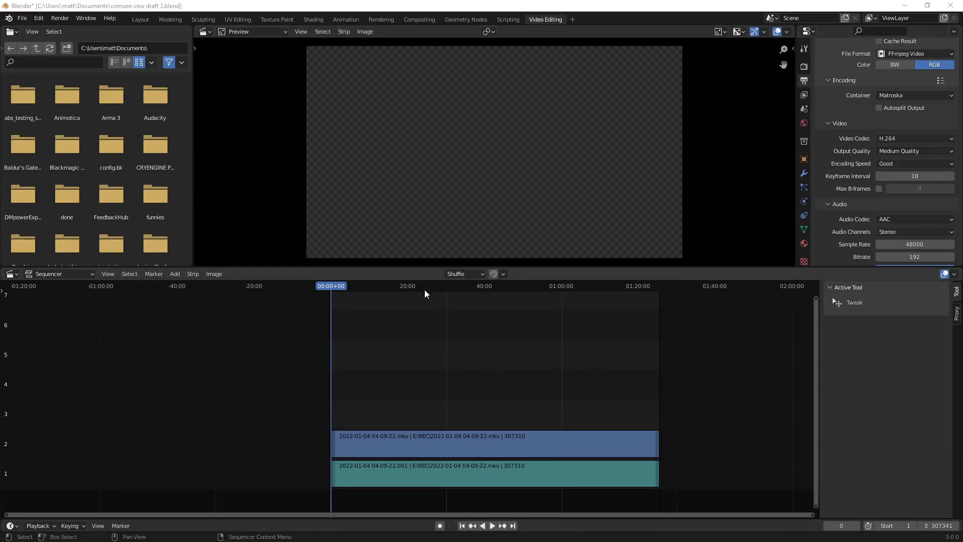
Scrub through the gameplay recording in the timeline and inspect its video strip and its sound strip.
{"action": "left_click", "coordinate": [660, 286]}
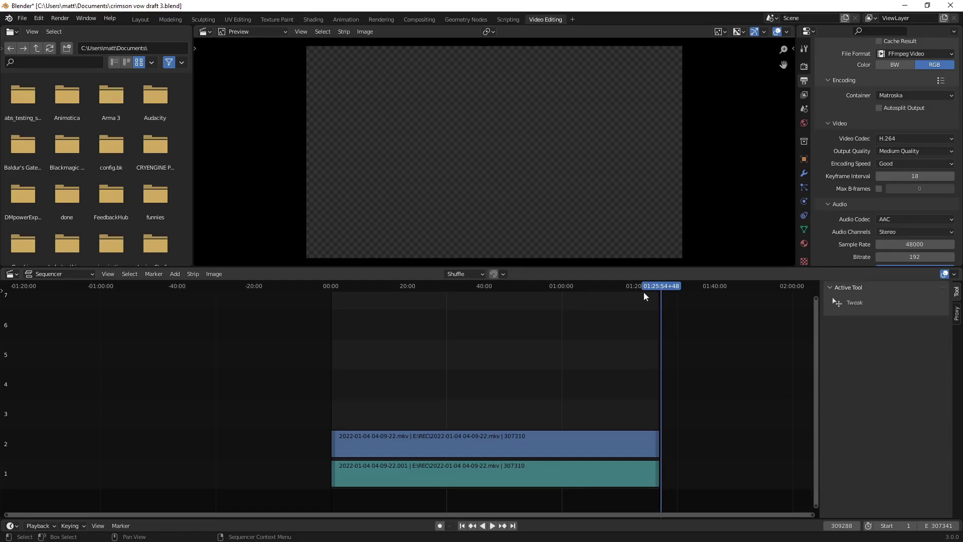
{"action": "left_click", "coordinate": [520, 288]}
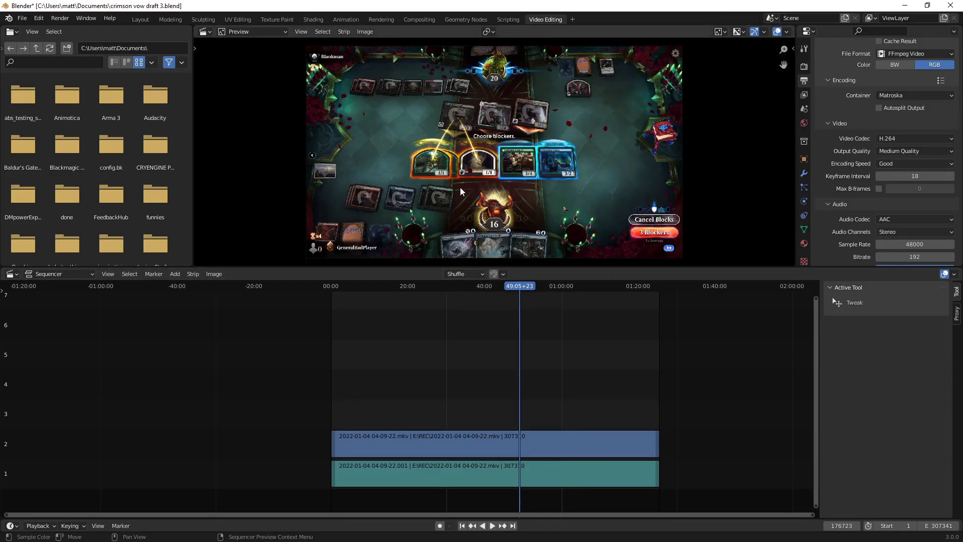
{"action": "left_click", "coordinate": [410, 288]}
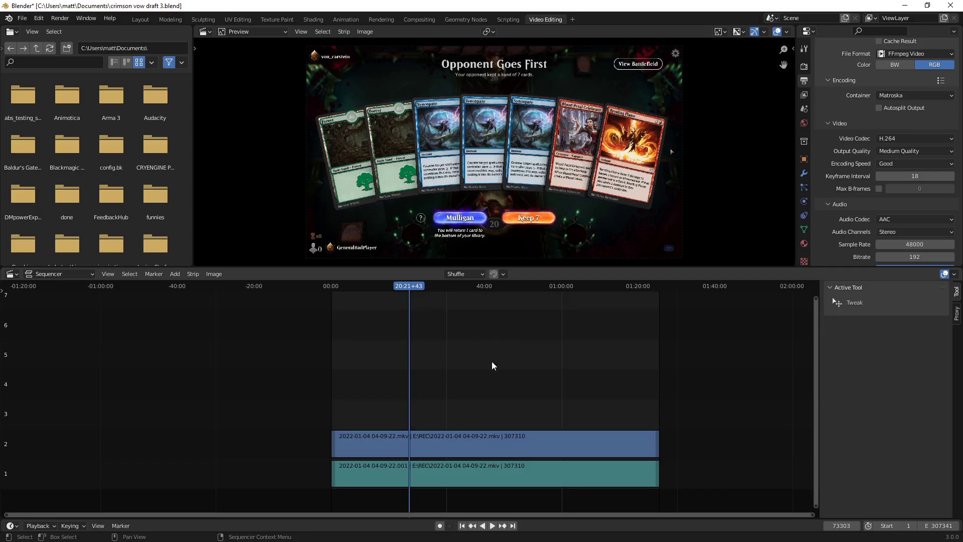
{"action": "left_click", "coordinate": [493, 447]}
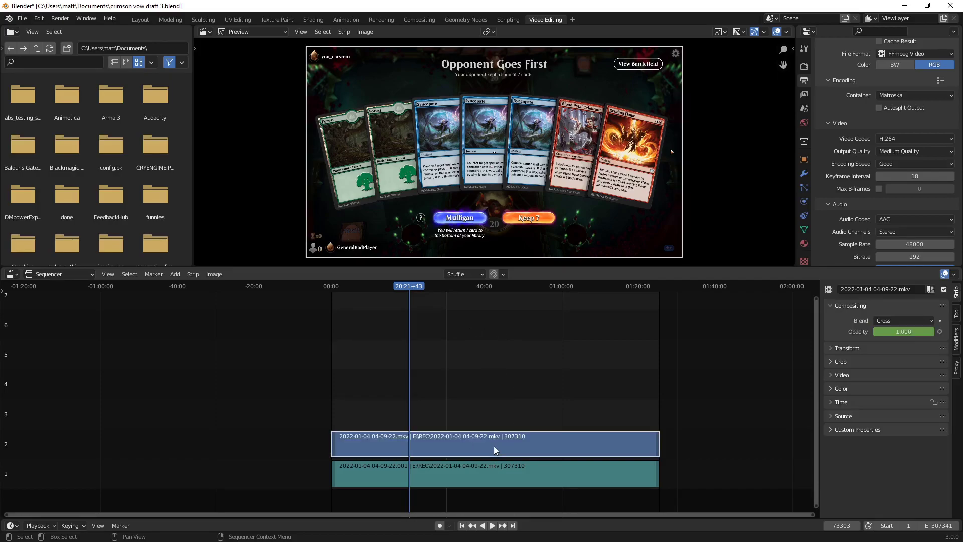
{"action": "left_click", "coordinate": [519, 482]}
{"action": "left_click", "coordinate": [462, 349]}
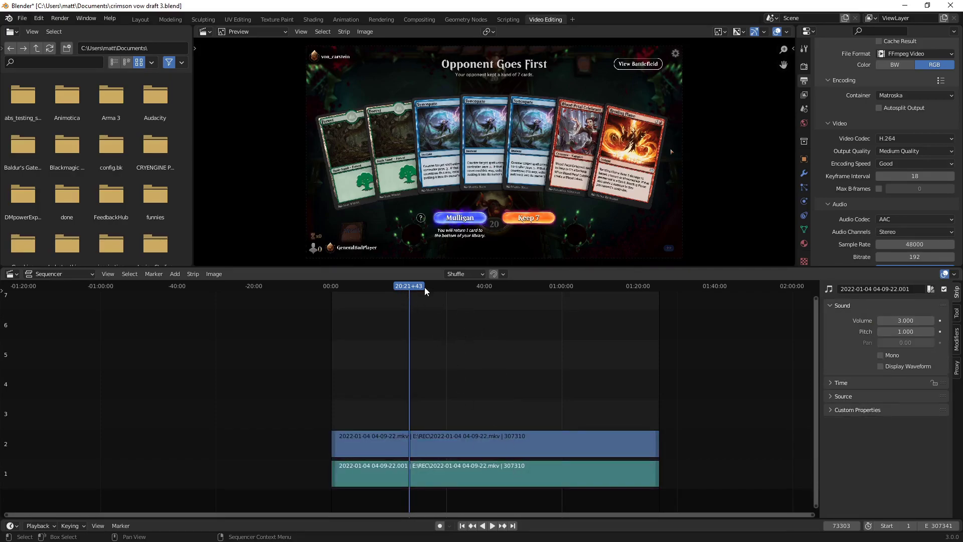
Split the video strip and the sound strip together at frame 70483 (19:34+43).
{"action": "key", "text": "space"}
{"action": "left_click", "coordinate": [406, 287]}
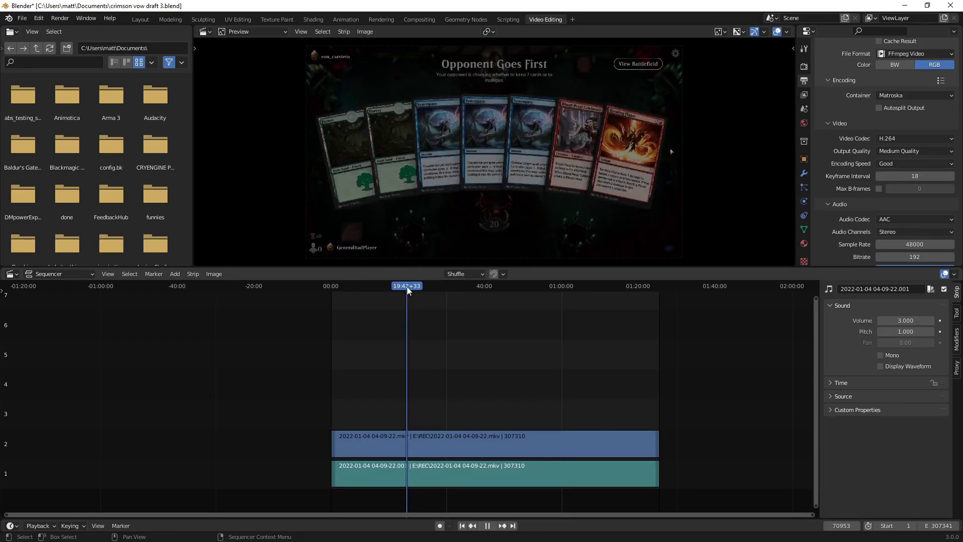
{"action": "left_click", "coordinate": [407, 287]}
{"action": "key", "text": "space"}
{"action": "left_click_drag", "start_coordinate": [431, 404], "coordinate": [442, 517]}
{"action": "middle_click_drag", "start_coordinate": [511, 356], "coordinate": [688, 350]}
{"action": "scroll", "coordinate": [688, 350], "scroll_direction": "up", "scroll_amount": 2}
{"action": "scroll", "coordinate": [703, 386], "scroll_direction": "up", "scroll_amount": 2}
{"action": "middle_click_drag", "start_coordinate": [737, 381], "coordinate": [389, 344]}
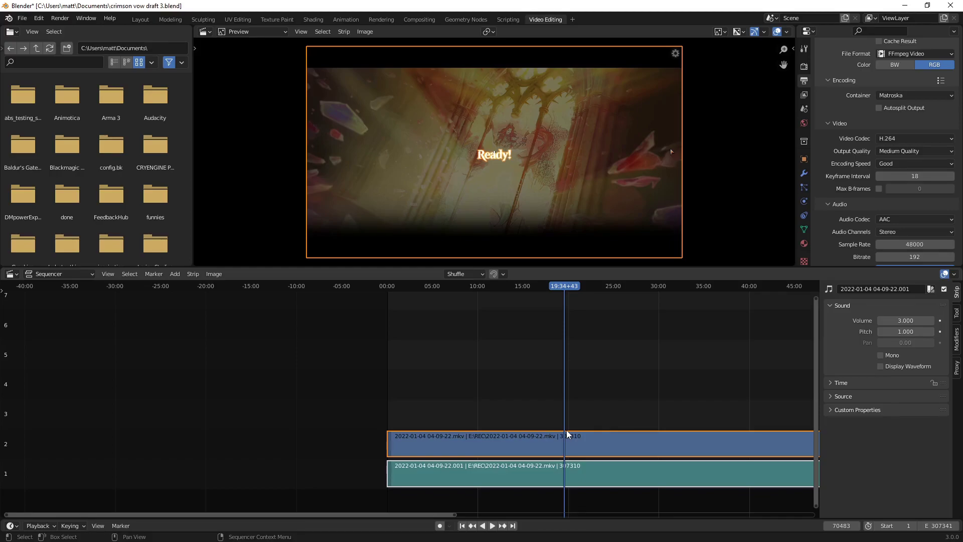
{"action": "key", "text": "k"}
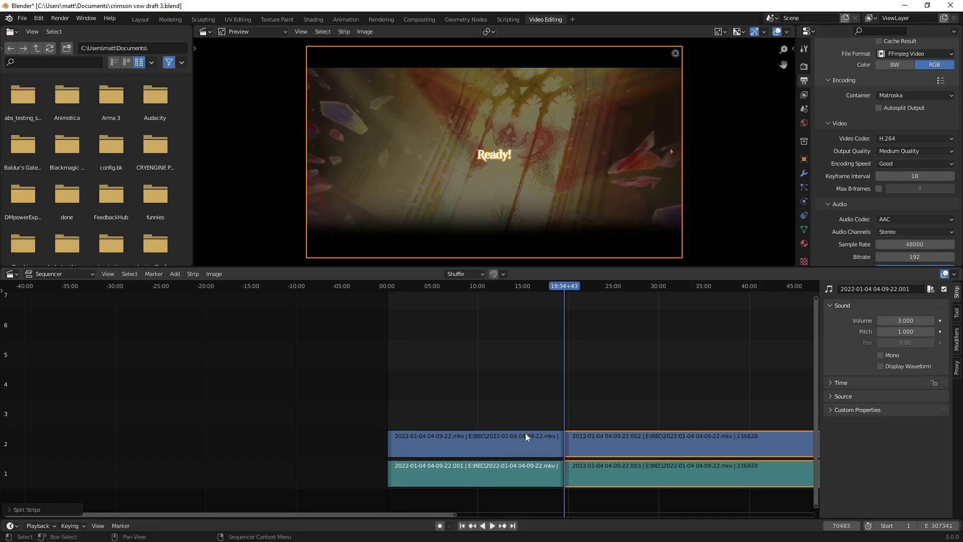
Try the Hard type for the strip split and return it to Soft.
{"action": "left_click", "coordinate": [8, 510]}
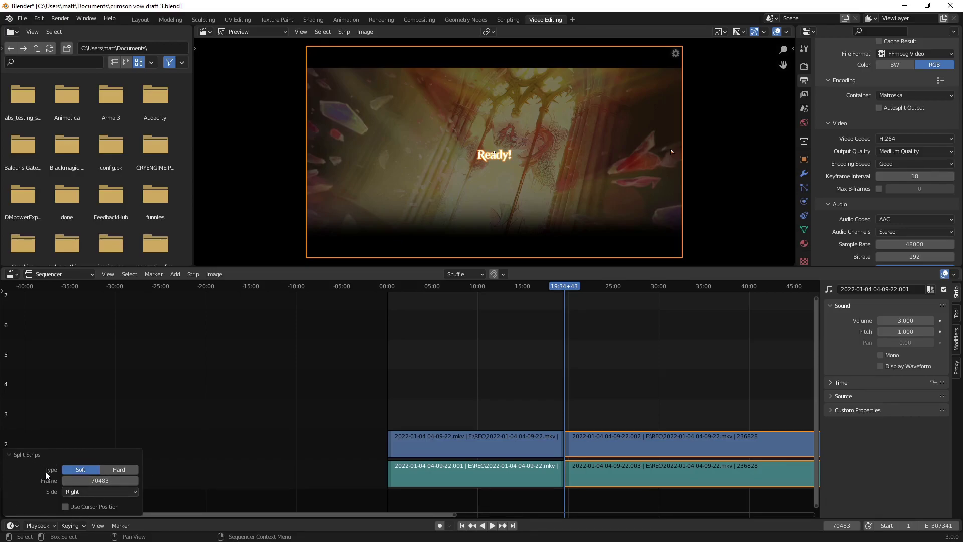
{"action": "left_click", "coordinate": [121, 470]}
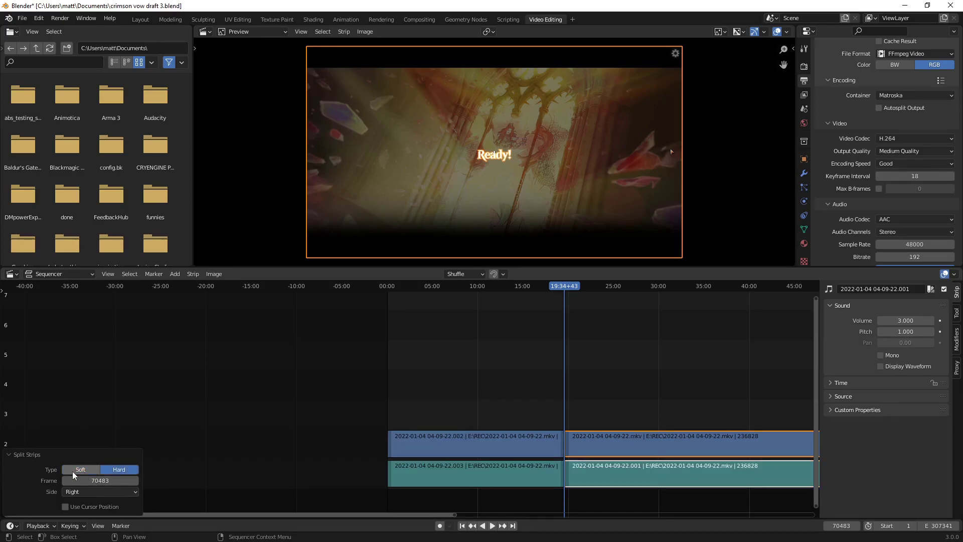
{"action": "left_click", "coordinate": [73, 472]}
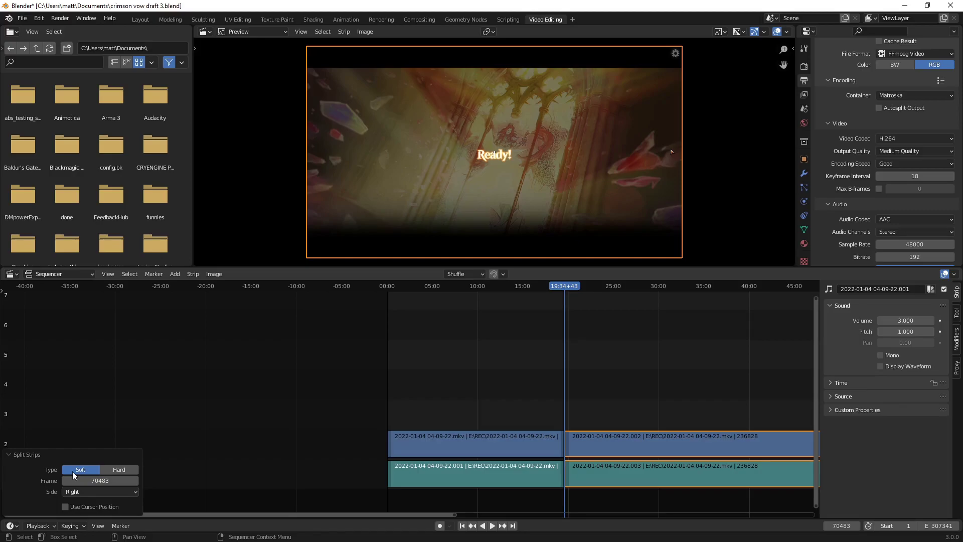
Move the video and sound strips before the split up one channel.
{"action": "left_click_drag", "start_coordinate": [486, 403], "coordinate": [507, 444]}
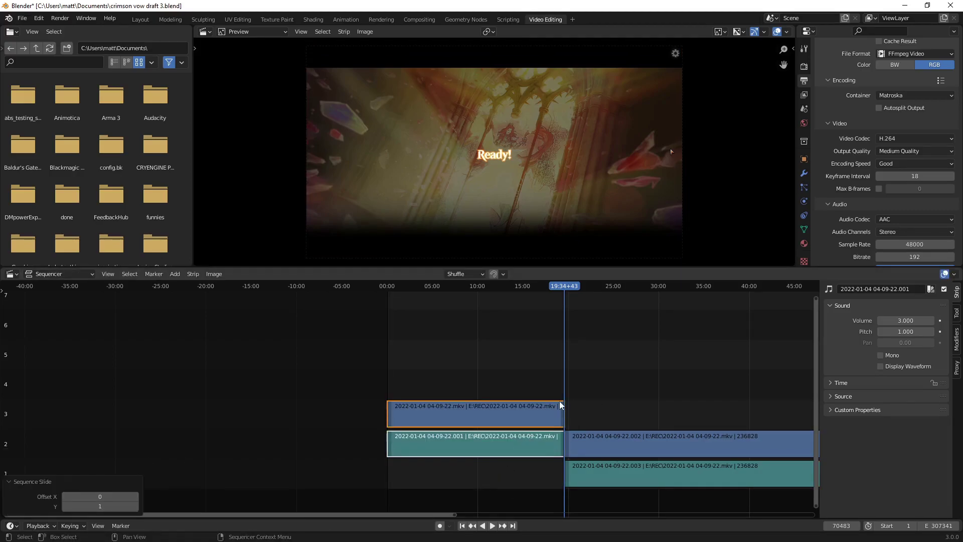
Try extending the first video strip's end past the split and undo the extension.
{"action": "left_click", "coordinate": [563, 411]}
{"action": "left_click_drag", "start_coordinate": [562, 413], "coordinate": [630, 412]}
{"action": "key", "text": "Escape"}
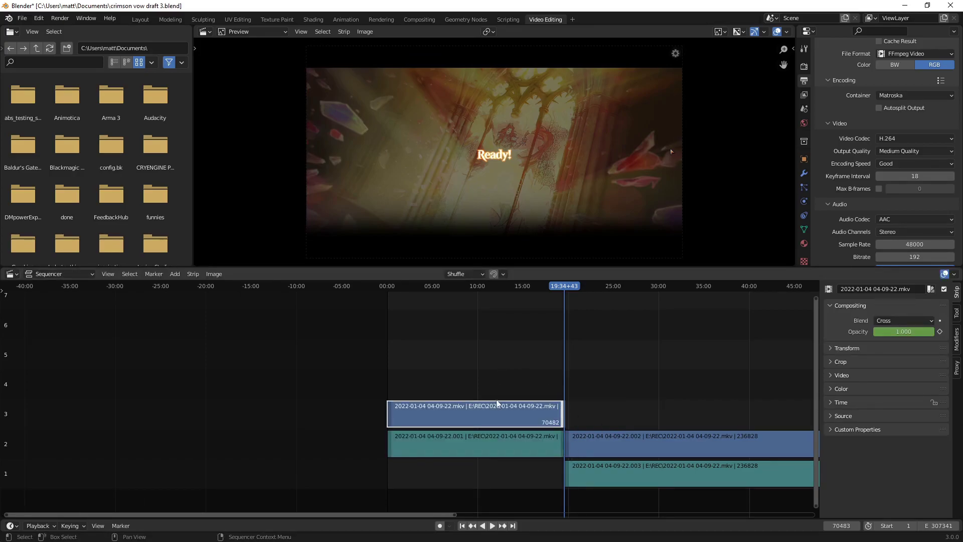
{"action": "left_click", "coordinate": [498, 402], "text": "alt"}
{"action": "key", "text": "g"}
{"action": "key", "text": "Escape"}
{"action": "left_click", "coordinate": [505, 501]}
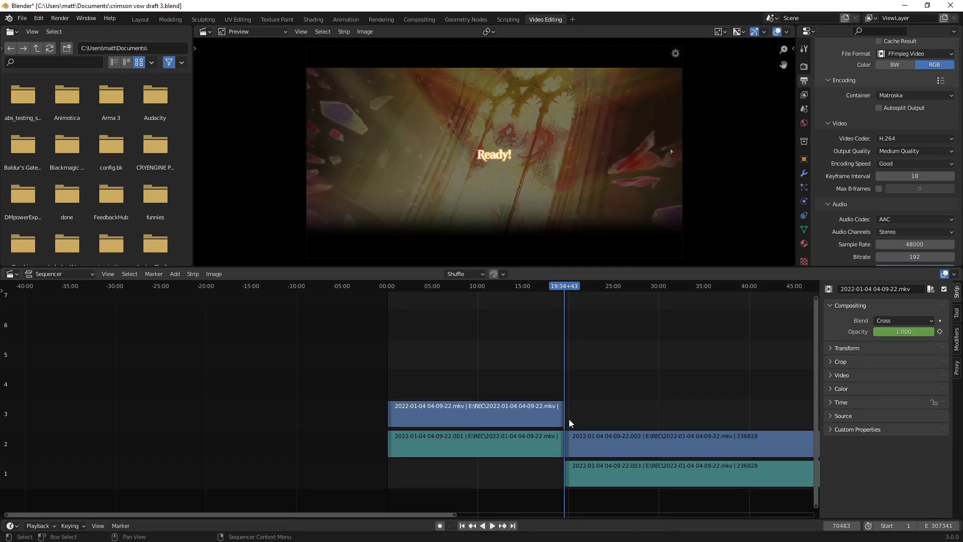
{"action": "mouse_move", "coordinate": [563, 412]}
{"action": "left_mouse_down"}
{"action": "mouse_move", "coordinate": [609, 412]}
{"action": "mouse_move", "coordinate": [571, 414]}
{"action": "left_mouse_up"}
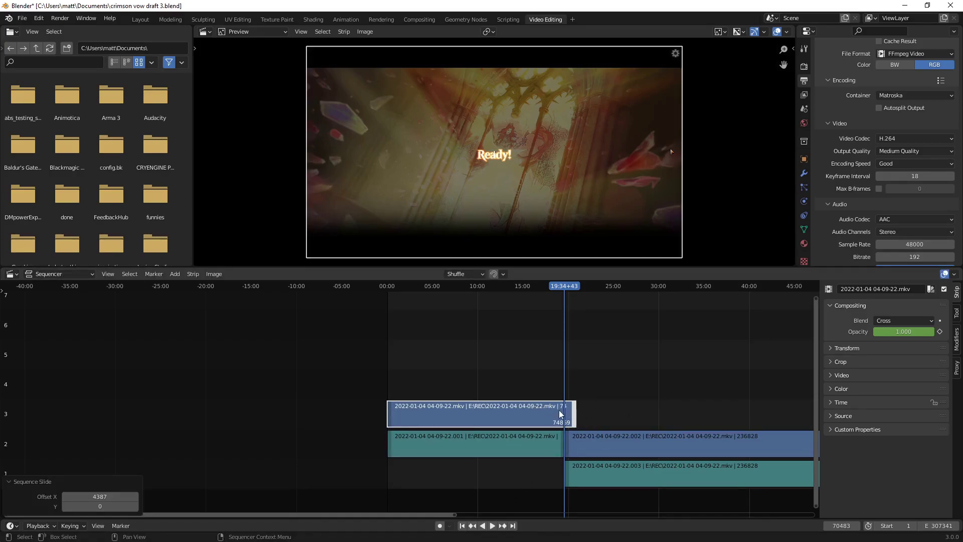
{"action": "key", "text": "ctrl+z"}
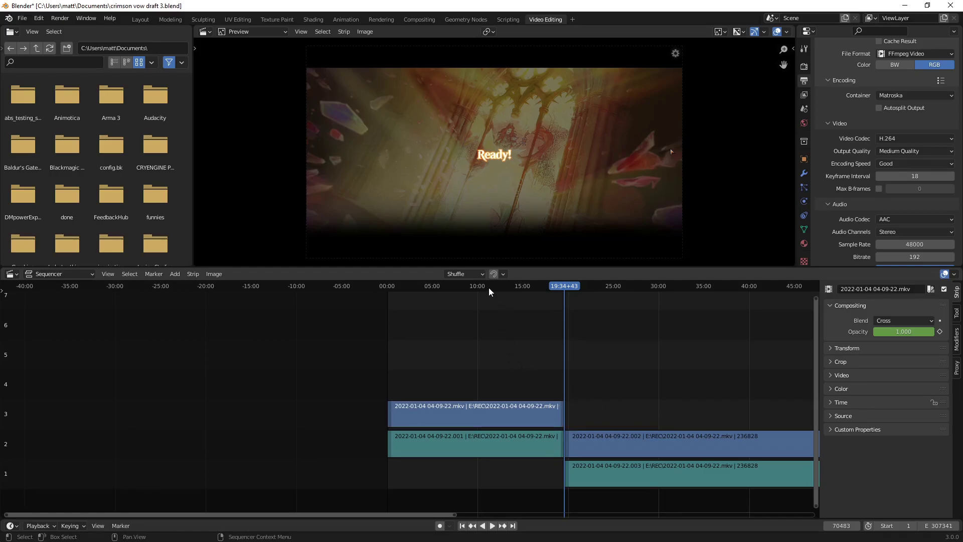
Split the first video and sound strips at frame 66886 (18:34+46).
{"action": "left_click_drag", "start_coordinate": [485, 287], "coordinate": [554, 296]}
{"action": "left_click", "coordinate": [553, 405]}
{"action": "left_click", "coordinate": [538, 450], "text": "shift"}
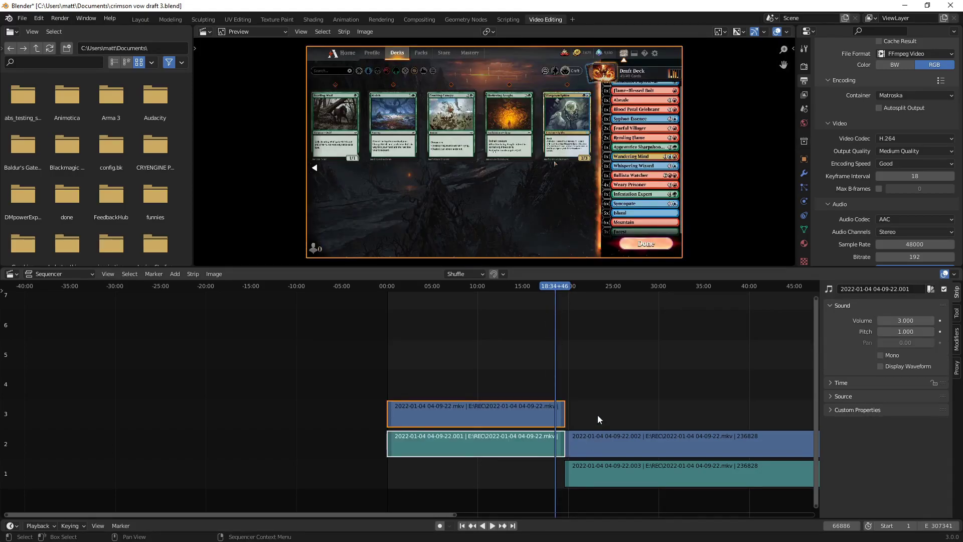
{"action": "key", "text": "k"}
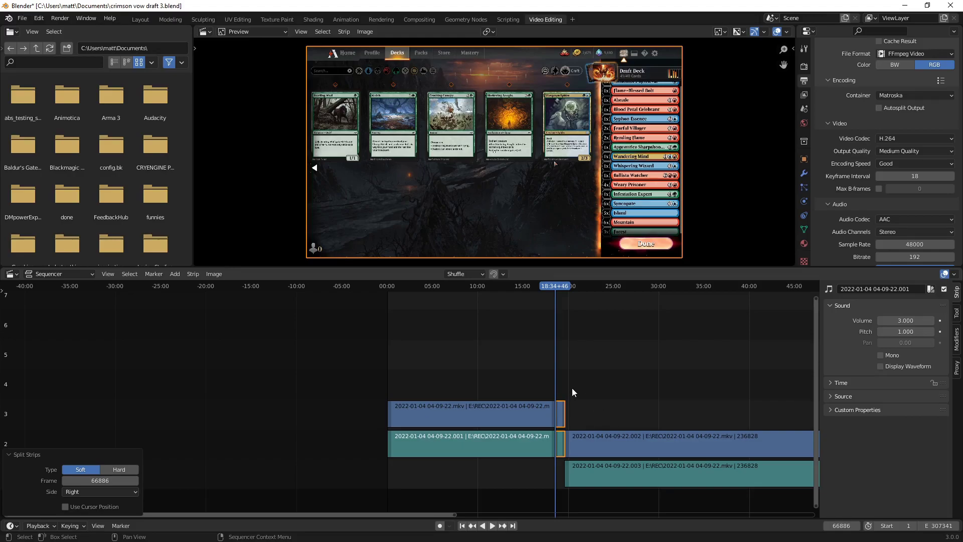
Advance the playhead frame by frame to 18:35+05 (frame 66905), just past the new split.
{"action": "scroll", "coordinate": [652, 384], "scroll_direction": "up", "scroll_amount": 4}
{"action": "scroll", "coordinate": [657, 363], "scroll_direction": "down", "scroll_amount": 5, "text": "ctrl"}
{"action": "key", "text": "Right"}
{"action": "key", "text": "Right"}
{"action": "key", "text": "Right"}
{"action": "key", "text": "Right"}
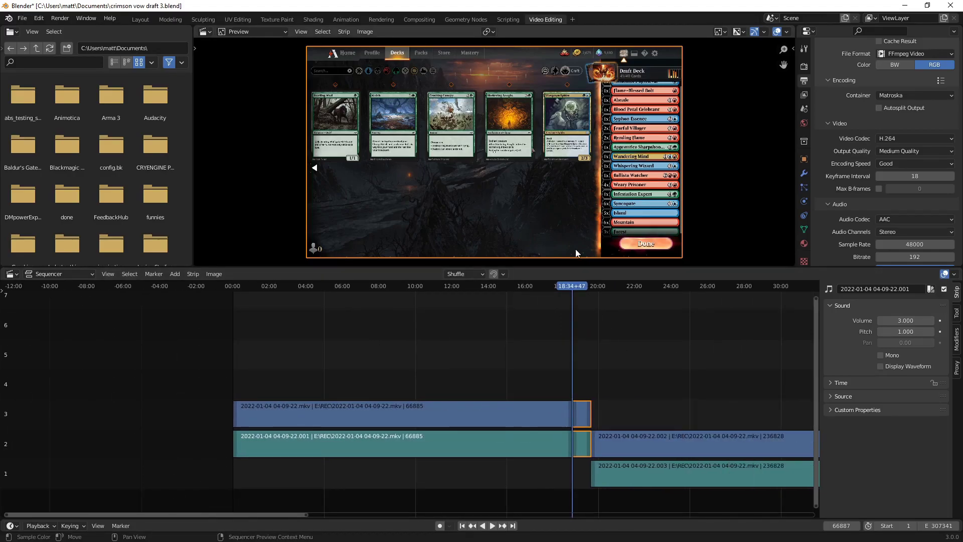
{"action": "key", "text": "Right"}
{"action": "key", "text": "Right"}
{"action": "key", "text": "Right"}
{"action": "key", "text": "Right"}
{"action": "key", "text": "Right"}
{"action": "key", "text": "Right"}
{"action": "key", "text": "Right"}
{"action": "key", "text": "Right"}
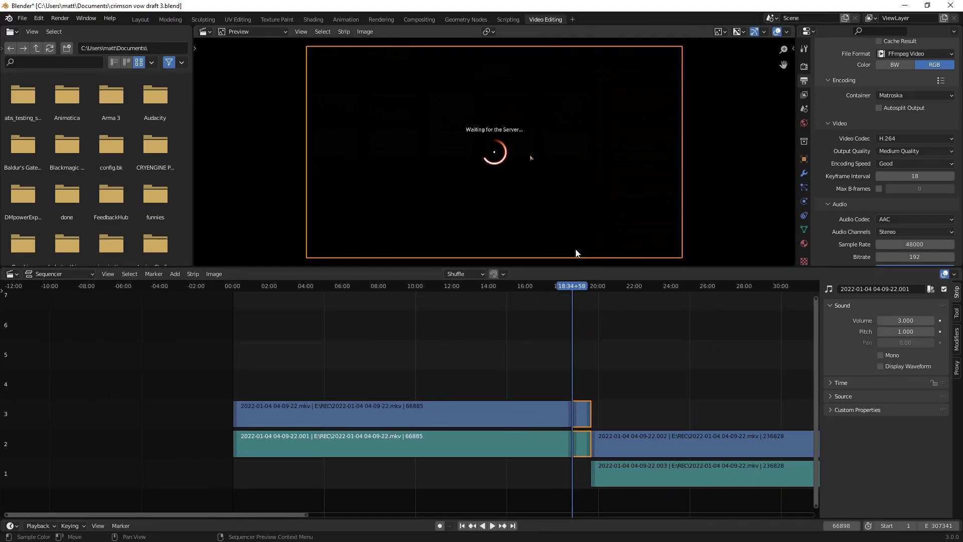
{"action": "key", "text": "Right"}
{"action": "scroll", "coordinate": [619, 344], "scroll_direction": "up", "scroll_amount": 6}
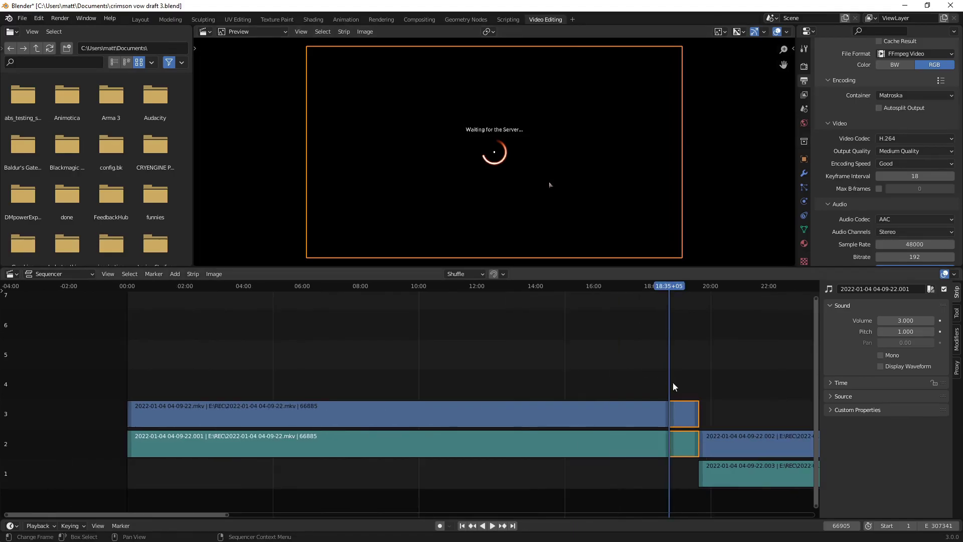
{"action": "scroll", "coordinate": [552, 406], "scroll_direction": "up", "scroll_amount": 5}
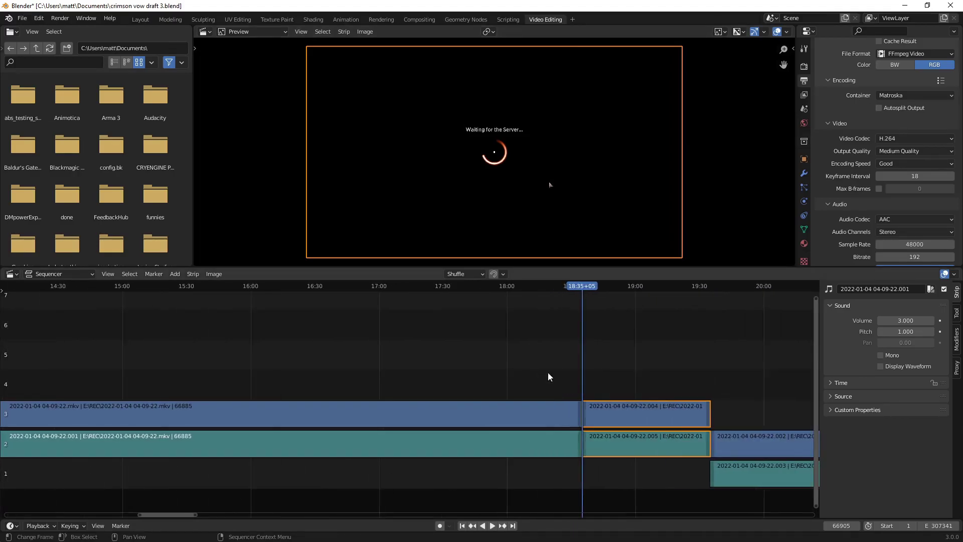
{"action": "scroll", "coordinate": [549, 369], "scroll_direction": "up", "scroll_amount": 5}
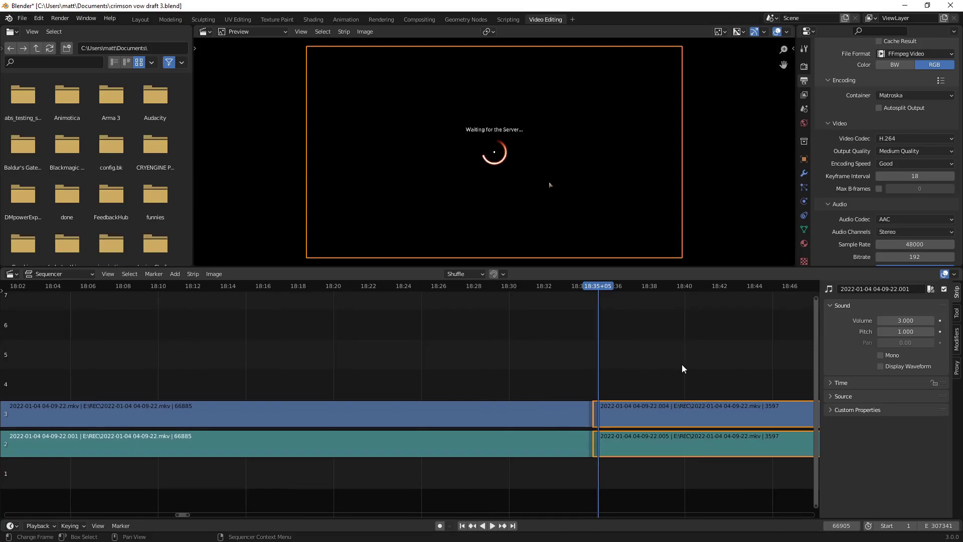
{"action": "scroll", "coordinate": [551, 371], "scroll_direction": "right", "scroll_amount": 3, "text": "ctrl"}
{"action": "scroll", "coordinate": [522, 371], "scroll_direction": "left", "scroll_amount": 4, "text": "ctrl"}
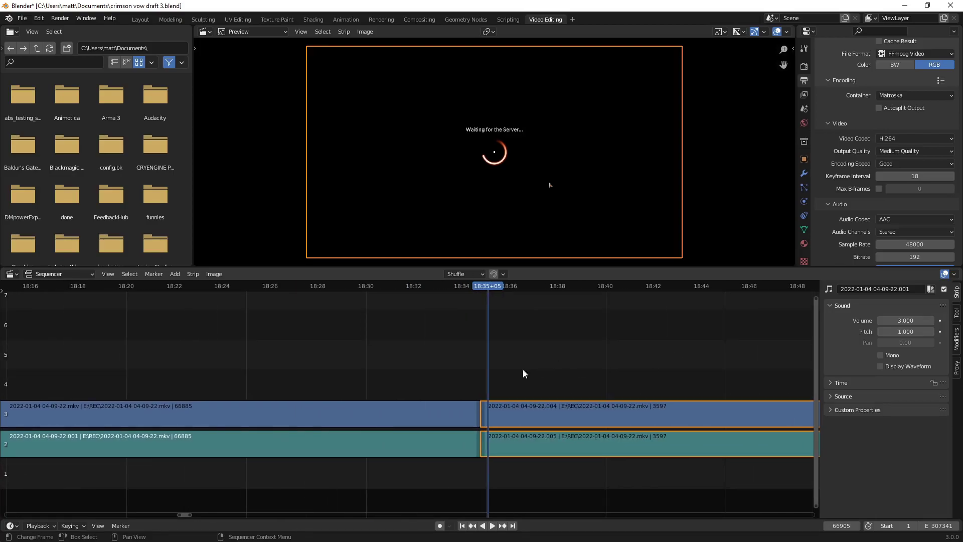
Trim the start of the middle video and sound strips by 19 frames to frame 66905.
{"action": "left_click", "coordinate": [485, 418]}
{"action": "left_click_drag", "start_coordinate": [484, 420], "coordinate": [487, 421]}
{"action": "key", "text": "Escape"}
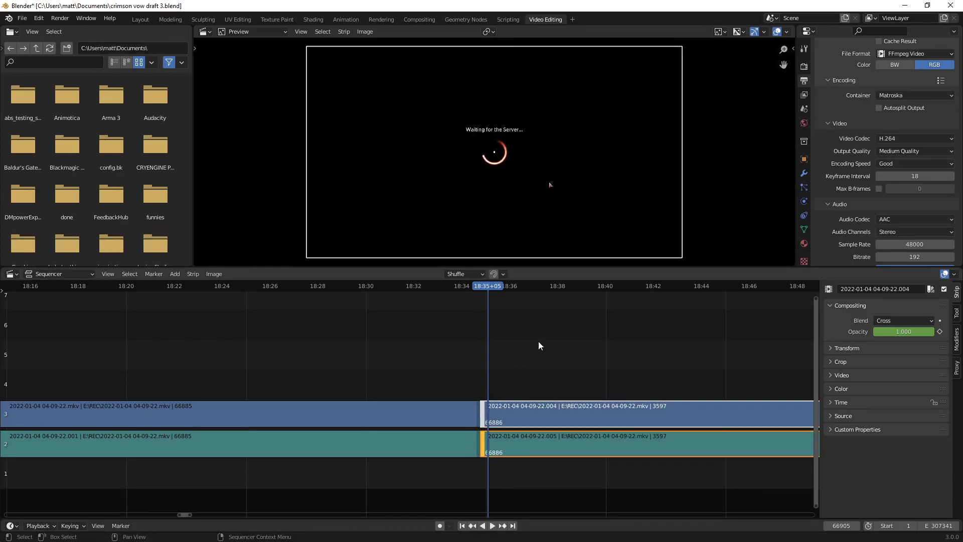
{"action": "left_click", "coordinate": [538, 341]}
{"action": "left_click", "coordinate": [484, 411]}
{"action": "key", "text": "g"}
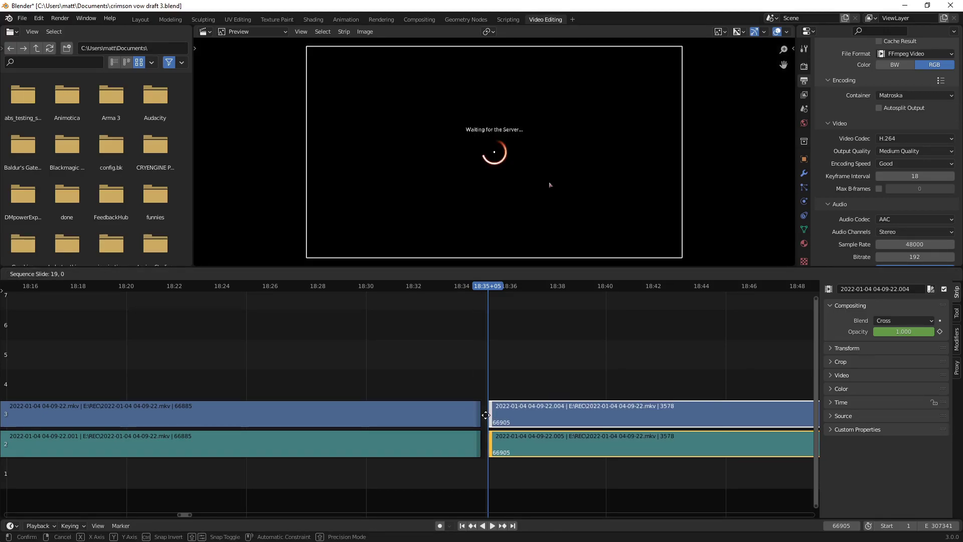
{"action": "left_click", "coordinate": [507, 415]}
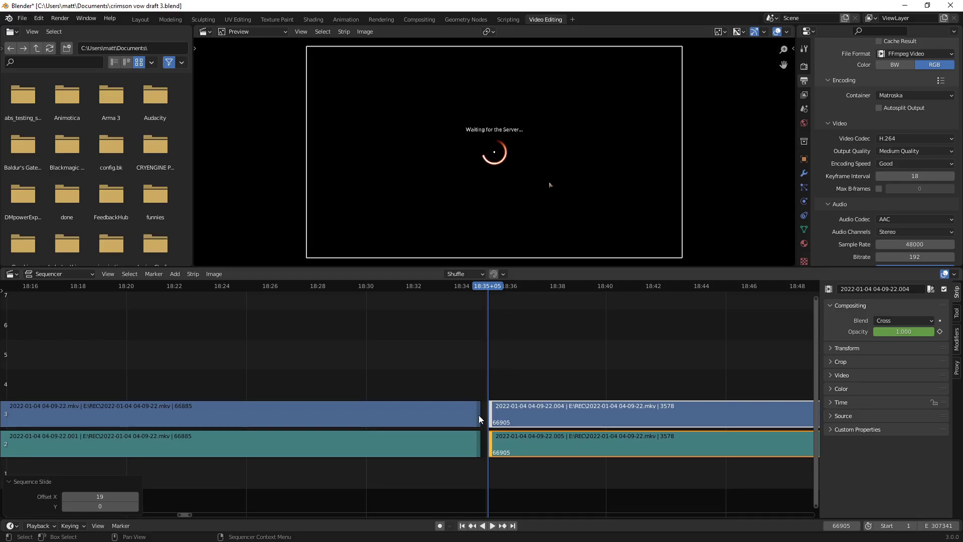
Extend the end of the first video and sound strips to frame 66904, closing the gap before the middle strips.
{"action": "left_click", "coordinate": [478, 414]}
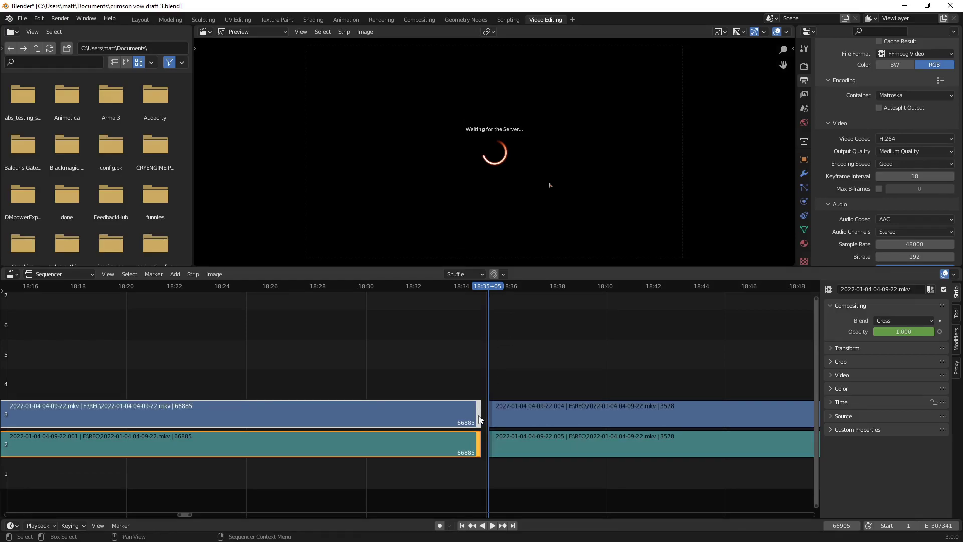
{"action": "key", "text": "g"}
{"action": "left_click", "coordinate": [480, 415]}
{"action": "left_click", "coordinate": [554, 371]}
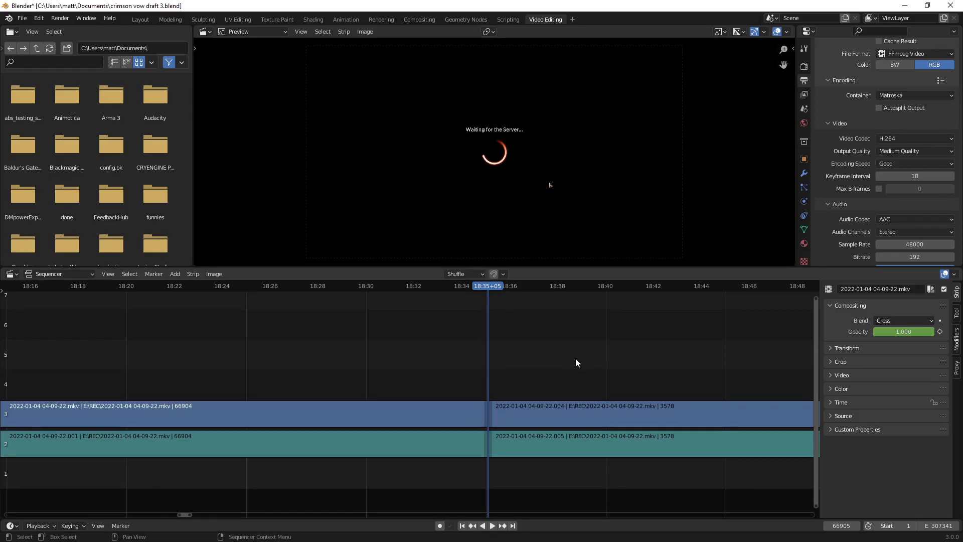
Select the strips on each side of the cut in turn and play the footage leading up to it.
{"action": "left_click_drag", "start_coordinate": [431, 371], "coordinate": [471, 437]}
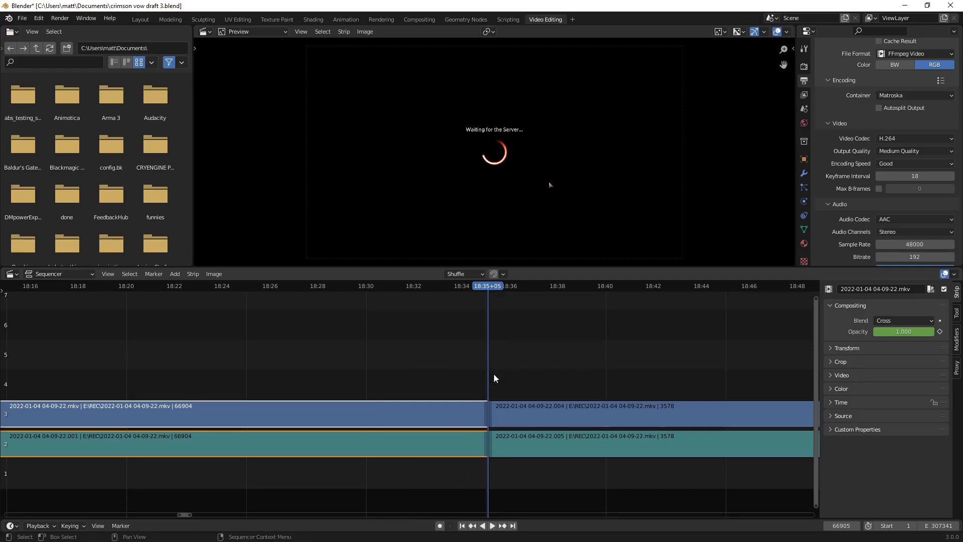
{"action": "left_click_drag", "start_coordinate": [579, 353], "coordinate": [630, 467]}
{"action": "scroll", "coordinate": [384, 300], "scroll_direction": "down", "scroll_amount": 1}
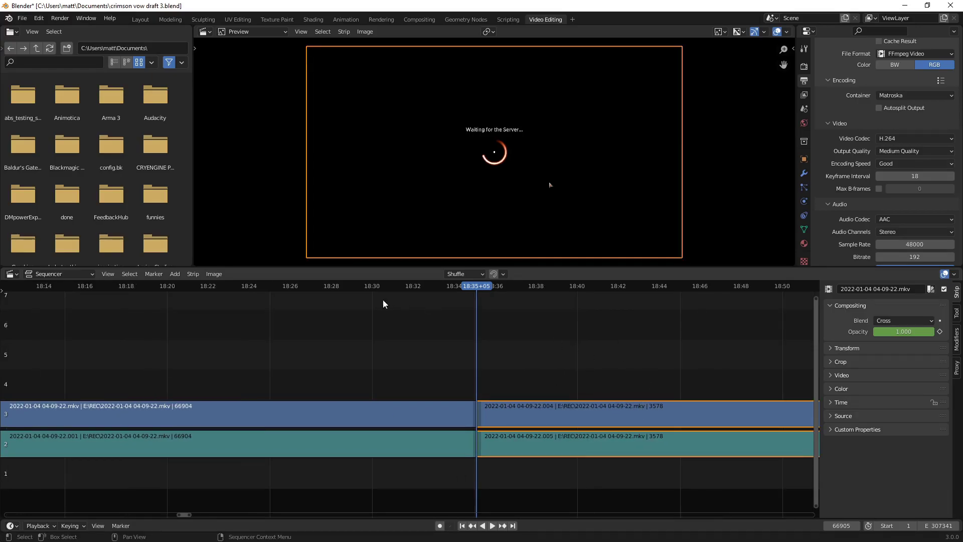
{"action": "left_click", "coordinate": [443, 285]}
{"action": "key", "text": "space"}
{"action": "left_click_drag", "start_coordinate": [443, 288], "coordinate": [475, 293]}
{"action": "key", "text": "space"}
Trim the end of the first video and sound strips back to frame 66898, just before the playhead.
{"action": "scroll", "coordinate": [605, 335], "scroll_direction": "down", "scroll_amount": 4}
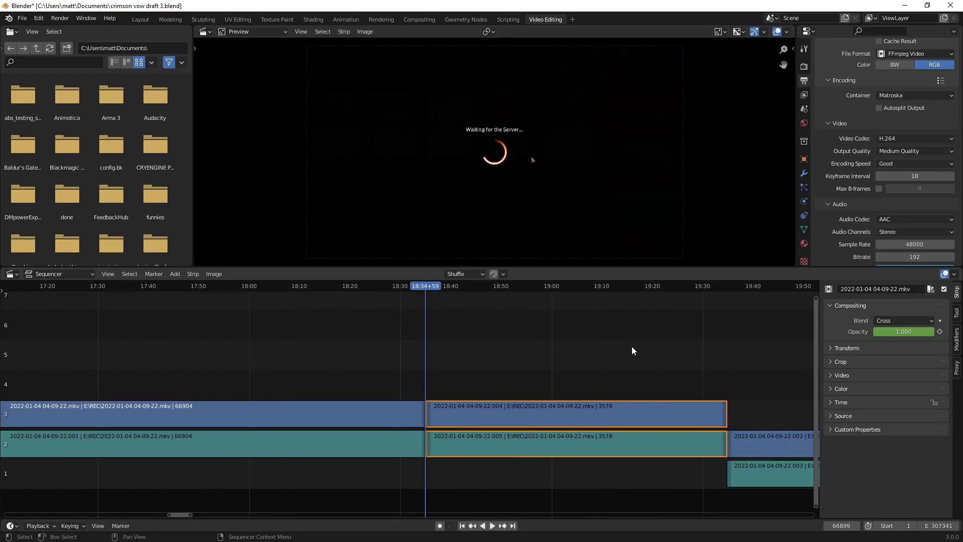
{"action": "middle_click_drag", "start_coordinate": [496, 379], "coordinate": [627, 436], "text": "ctrl"}
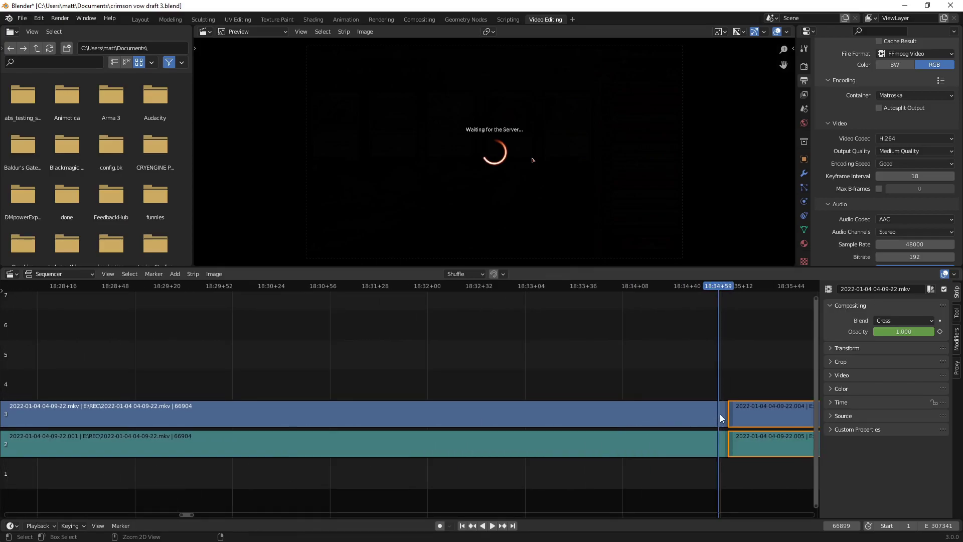
{"action": "left_click_drag", "start_coordinate": [727, 414], "coordinate": [717, 413]}
{"action": "left_click", "coordinate": [730, 363]}
{"action": "scroll", "coordinate": [555, 348], "scroll_direction": "down", "scroll_amount": 9}
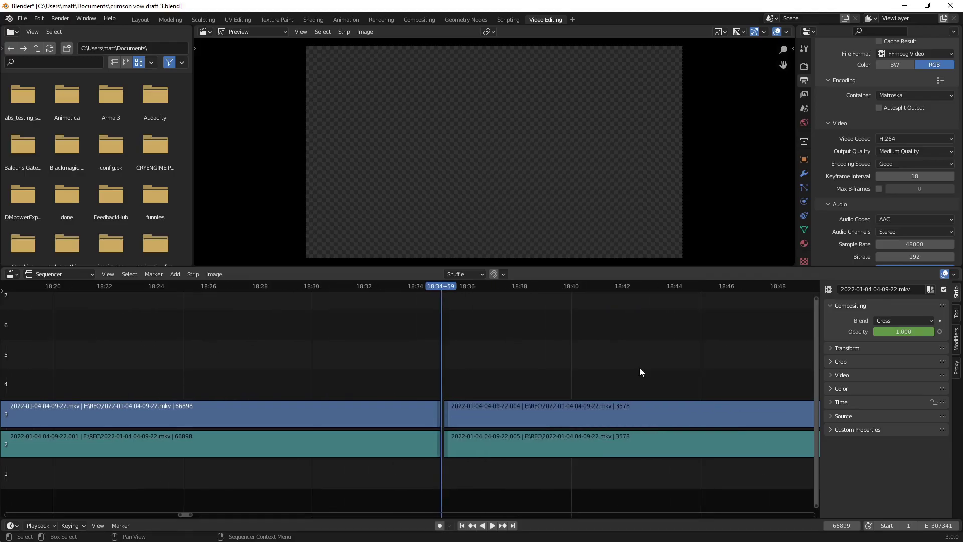
Delete the middle video and sound strips, and undo the deletion.
{"action": "scroll", "coordinate": [667, 371], "scroll_direction": "down", "scroll_amount": 2}
{"action": "left_click_drag", "start_coordinate": [570, 349], "coordinate": [612, 498]}
{"action": "left_click_drag", "start_coordinate": [447, 286], "coordinate": [697, 287]}
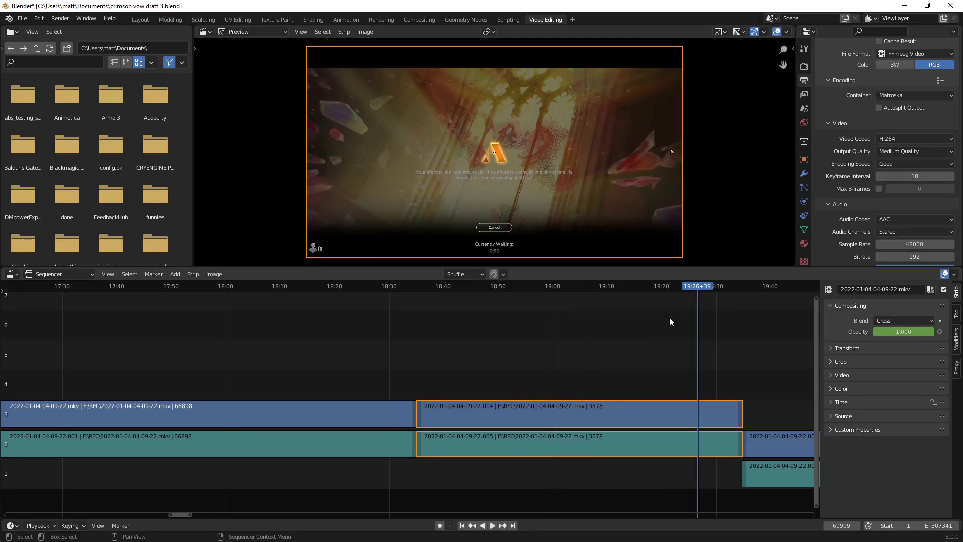
{"action": "key", "text": "Delete"}
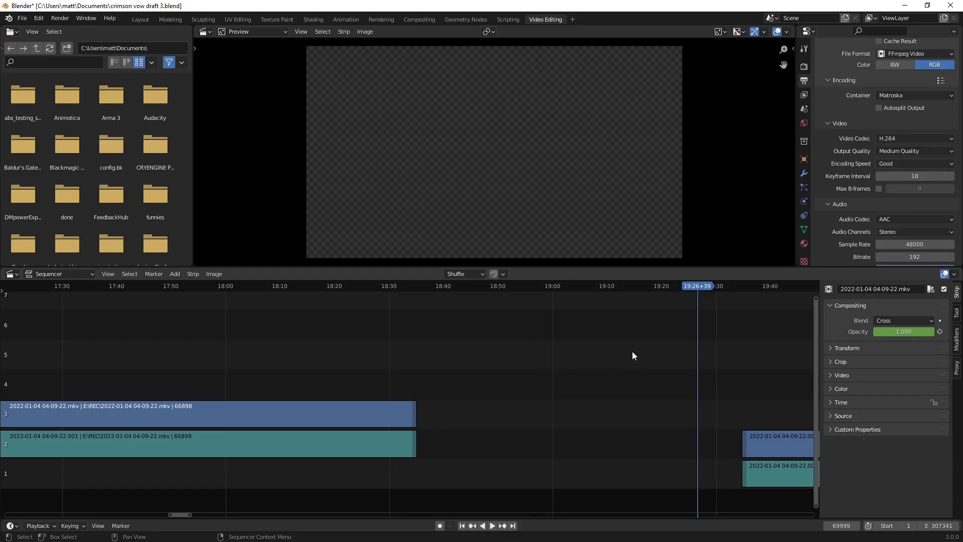
{"action": "key", "text": "ctrl+z"}
{"action": "left_click", "coordinate": [573, 357]}
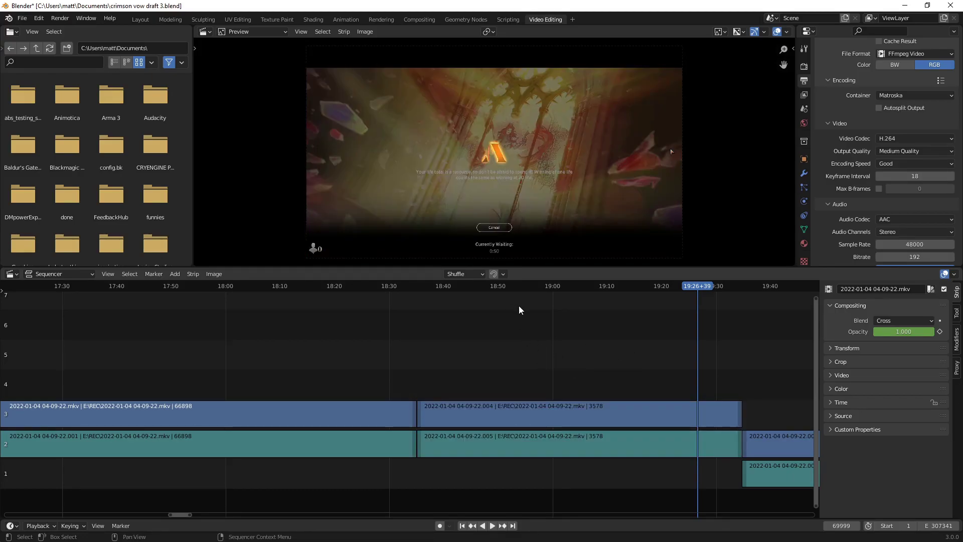
Delete the middle video and sound strips that hold the waiting section.
{"action": "left_click_drag", "start_coordinate": [542, 337], "coordinate": [654, 490]}
{"action": "key", "text": "Delete"}
{"action": "scroll", "coordinate": [600, 413], "scroll_direction": "down", "scroll_amount": 6}
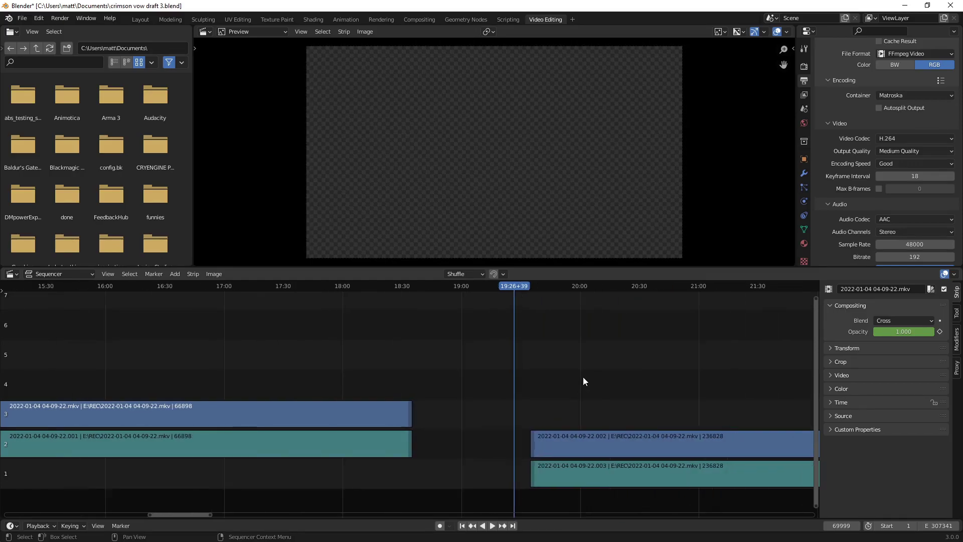
Try Remove Gaps between the first and last strips with the playhead at frame 65644, and undo it.
{"action": "left_click", "coordinate": [411, 285]}
{"action": "left_click", "coordinate": [510, 286]}
{"action": "middle_click_drag", "start_coordinate": [511, 285], "coordinate": [633, 347]}
{"action": "scroll", "coordinate": [652, 369], "scroll_direction": "down", "scroll_amount": 4}
{"action": "scroll", "coordinate": [630, 396], "scroll_direction": "up", "scroll_amount": 1}
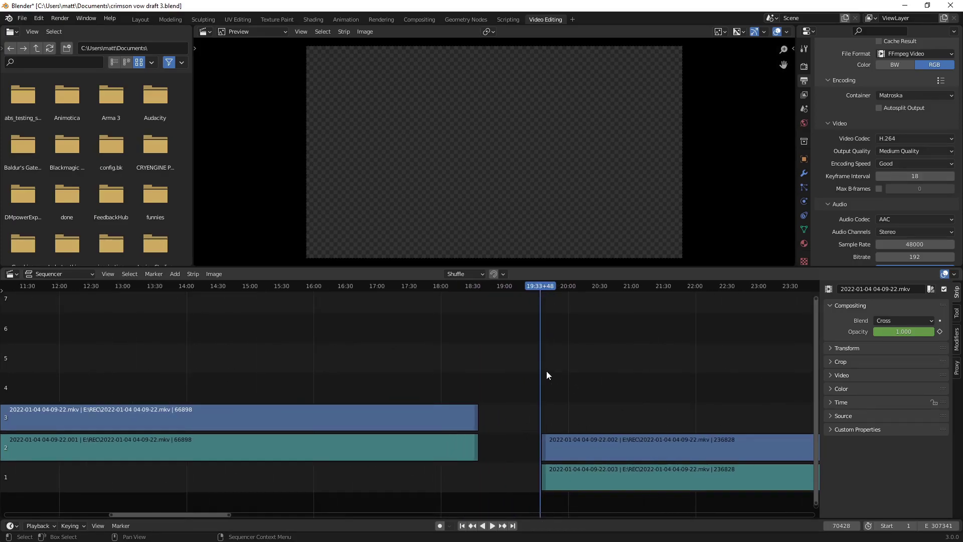
{"action": "scroll", "coordinate": [546, 371], "scroll_direction": "down", "scroll_amount": 2}
{"action": "left_click_drag", "start_coordinate": [346, 350], "coordinate": [423, 500]}
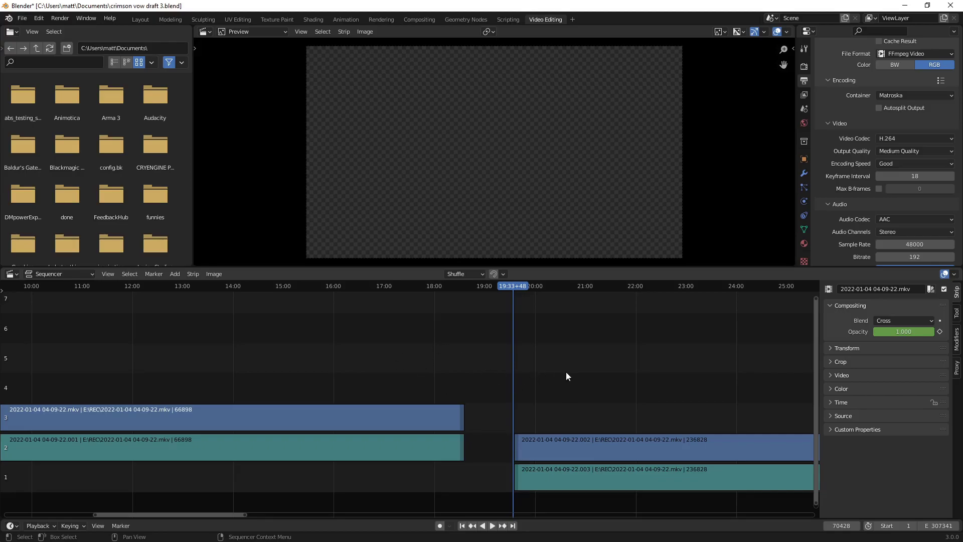
{"action": "scroll", "coordinate": [566, 377], "scroll_direction": "down", "scroll_amount": 3}
{"action": "left_click", "coordinate": [435, 287]}
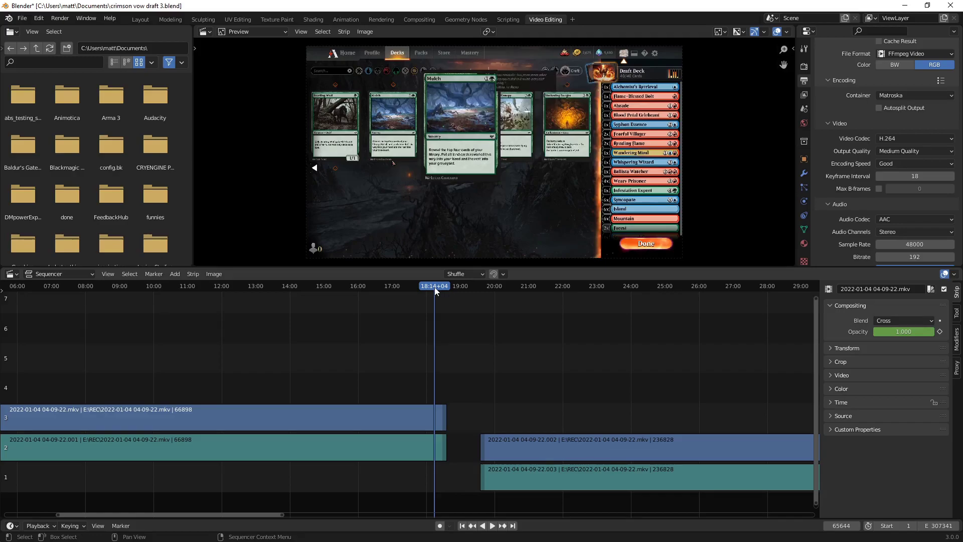
{"action": "key", "text": "BackSpace"}
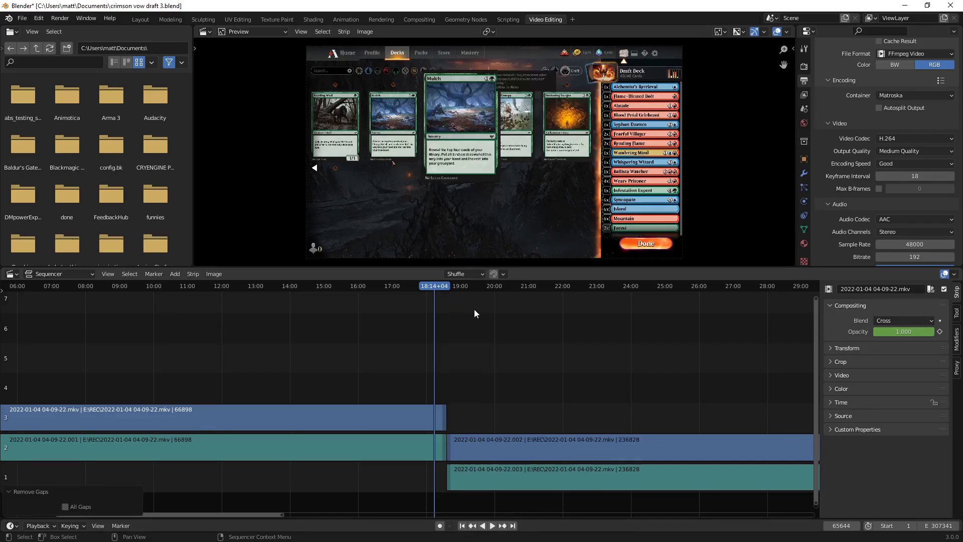
{"action": "key", "text": "ctrl+z"}
Briefly play the end of the first strips up to frame 65692 and remove the gap before the last strips.
{"action": "scroll", "coordinate": [577, 355], "scroll_direction": "down", "scroll_amount": 1}
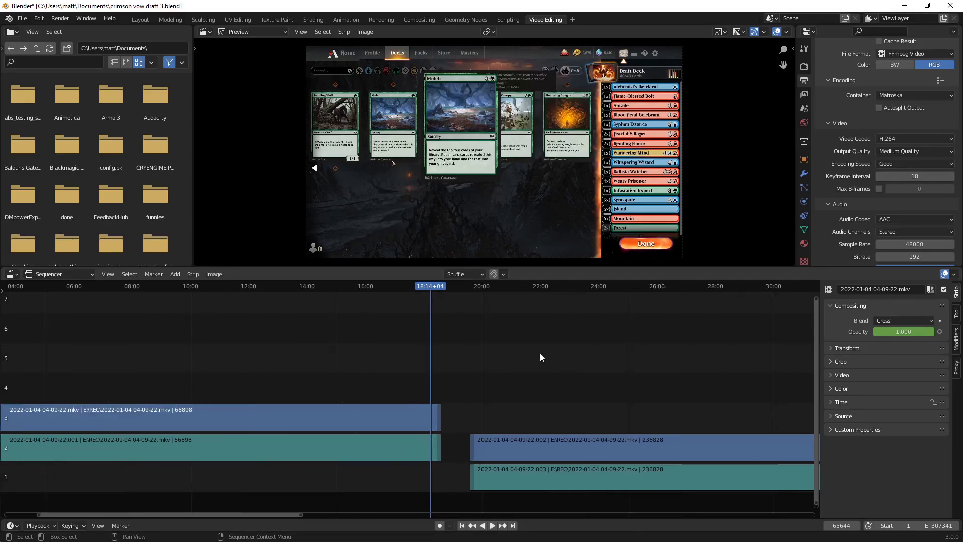
{"action": "scroll", "coordinate": [539, 358], "scroll_direction": "up", "scroll_amount": 1}
{"action": "key", "text": "space"}
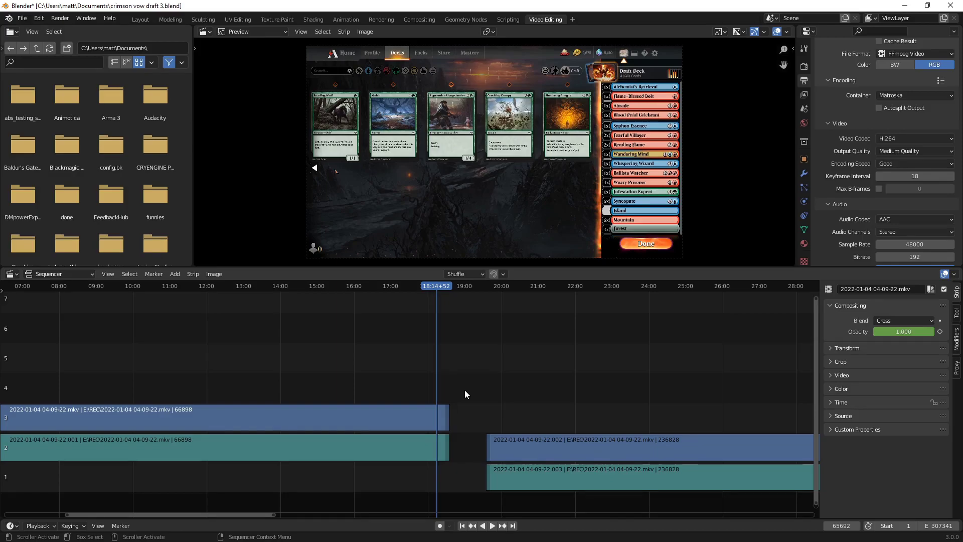
{"action": "key", "text": "BackSpace"}
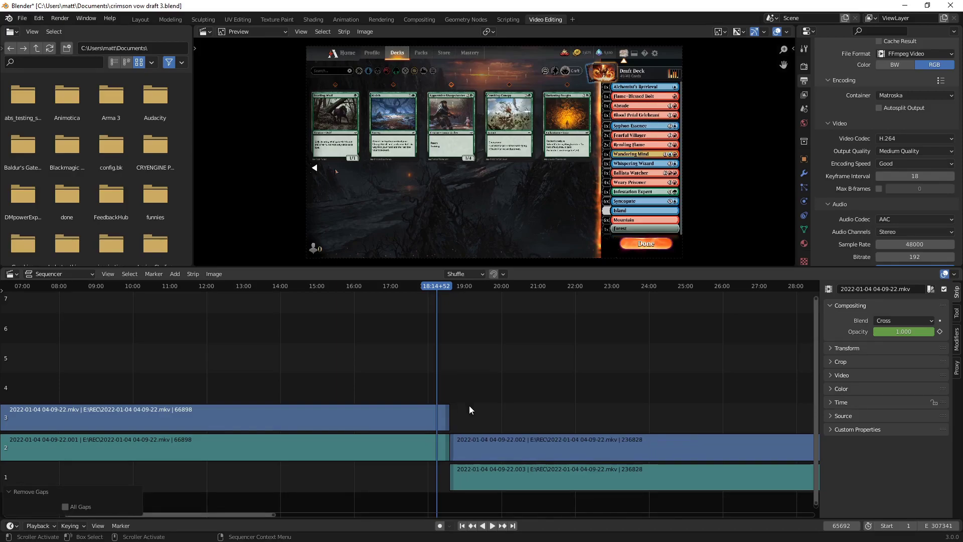
{"action": "scroll", "coordinate": [579, 391], "scroll_direction": "down", "scroll_amount": 6}
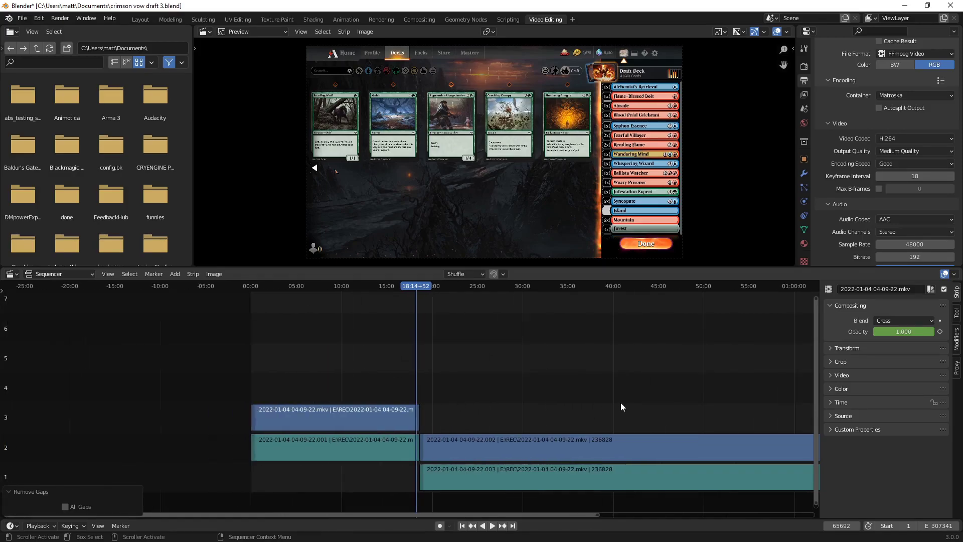
{"action": "scroll", "coordinate": [537, 426], "scroll_direction": "up", "scroll_amount": 15}
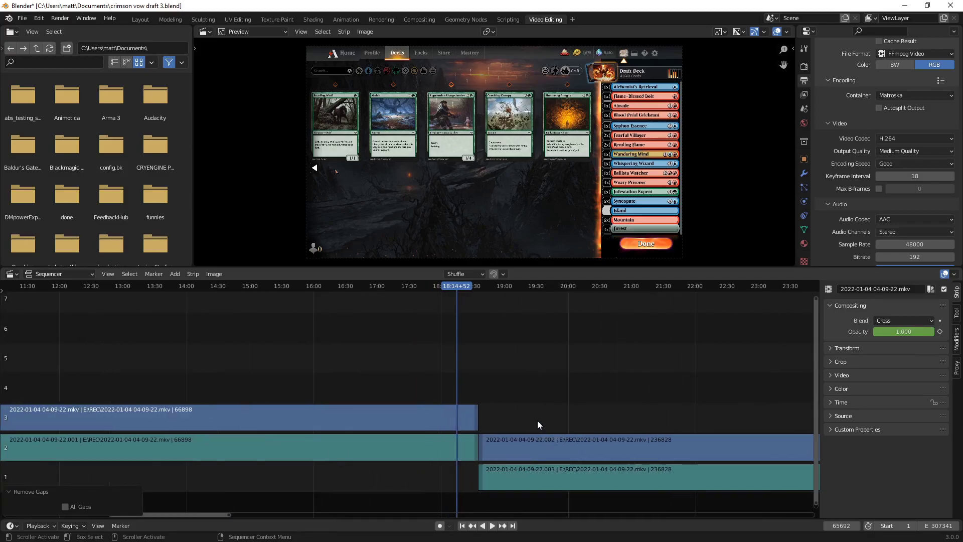
{"action": "scroll", "coordinate": [624, 405], "scroll_direction": "up", "scroll_amount": 2}
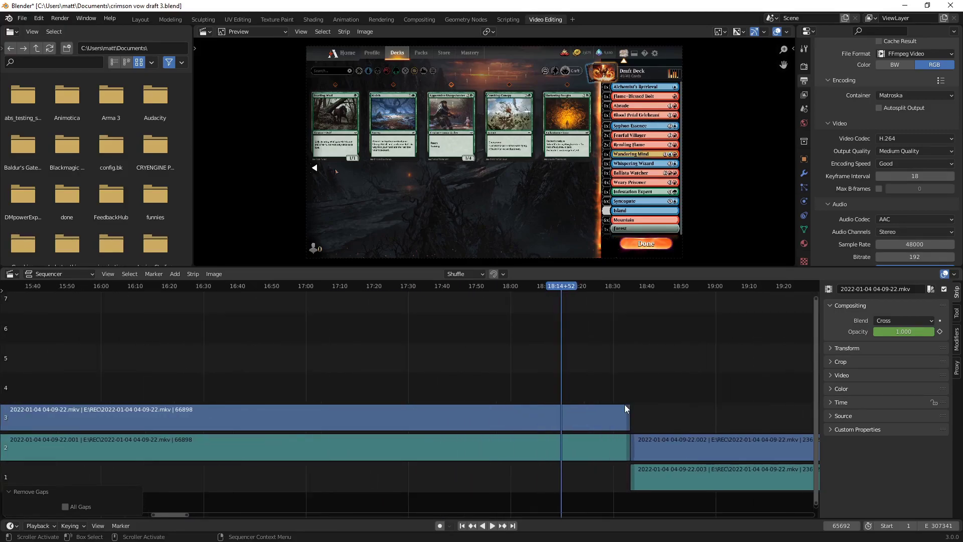
{"action": "scroll", "coordinate": [638, 372], "scroll_direction": "right", "scroll_amount": 3, "text": "ctrl"}
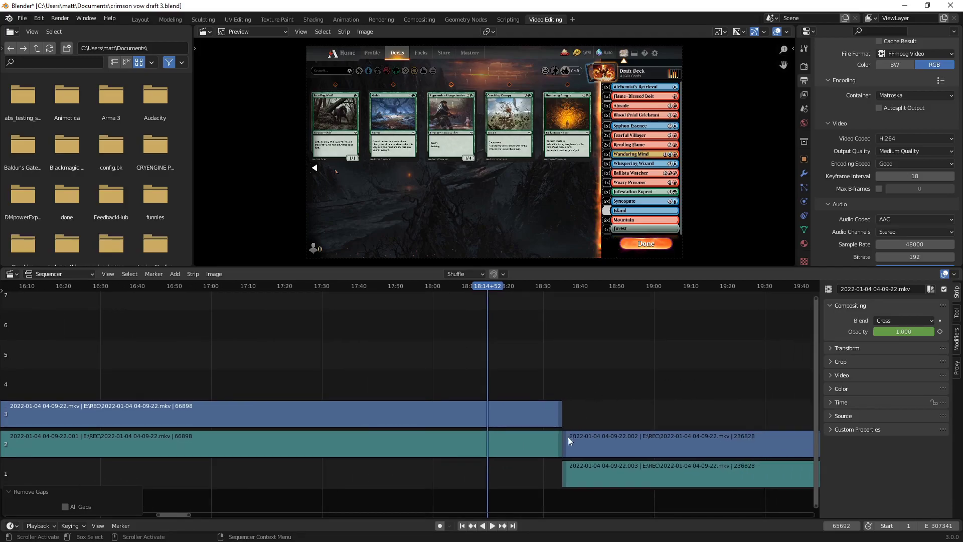
{"action": "left_click", "coordinate": [563, 474]}
{"action": "scroll", "coordinate": [614, 396], "scroll_direction": "up", "scroll_amount": 1}
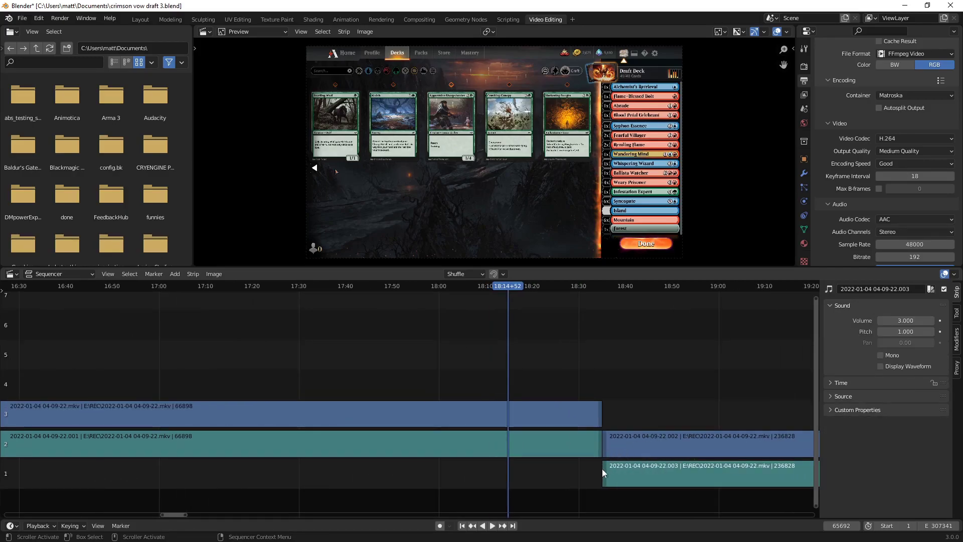
{"action": "left_click_drag", "start_coordinate": [606, 474], "coordinate": [586, 471]}
{"action": "right_click", "coordinate": [585, 471]}
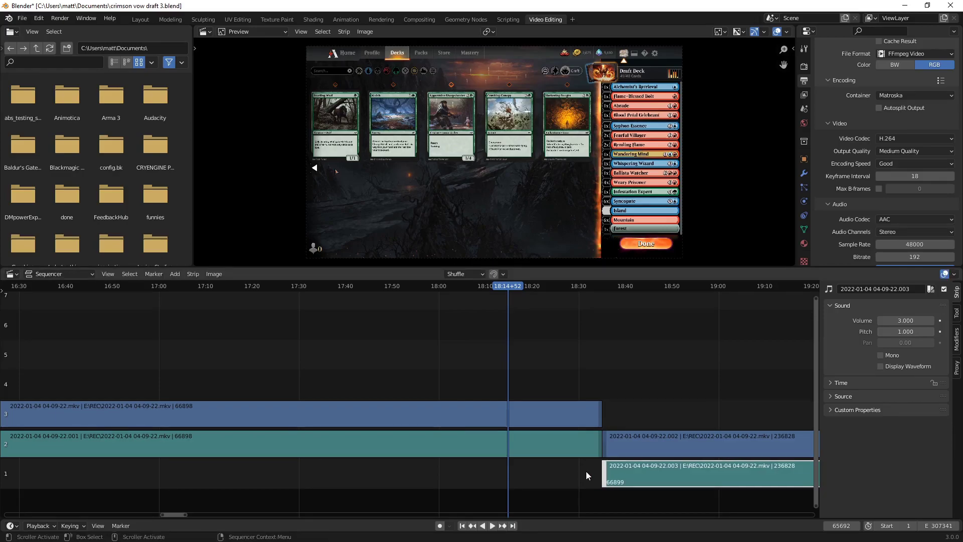
Extend the start of the last sound strip back by 94 frames to frame 66805.
{"action": "left_click", "coordinate": [582, 468]}
{"action": "mouse_move", "coordinate": [603, 474]}
{"action": "left_mouse_down"}
{"action": "mouse_move", "coordinate": [579, 470]}
{"action": "mouse_move", "coordinate": [589, 469]}
{"action": "left_mouse_up"}
{"action": "right_click", "coordinate": [588, 469]}
{"action": "scroll", "coordinate": [621, 407], "scroll_direction": "up", "scroll_amount": 5}
{"action": "scroll", "coordinate": [767, 302], "scroll_direction": "right", "scroll_amount": 5, "text": "ctrl"}
{"action": "scroll", "coordinate": [424, 358], "scroll_direction": "up", "scroll_amount": 8}
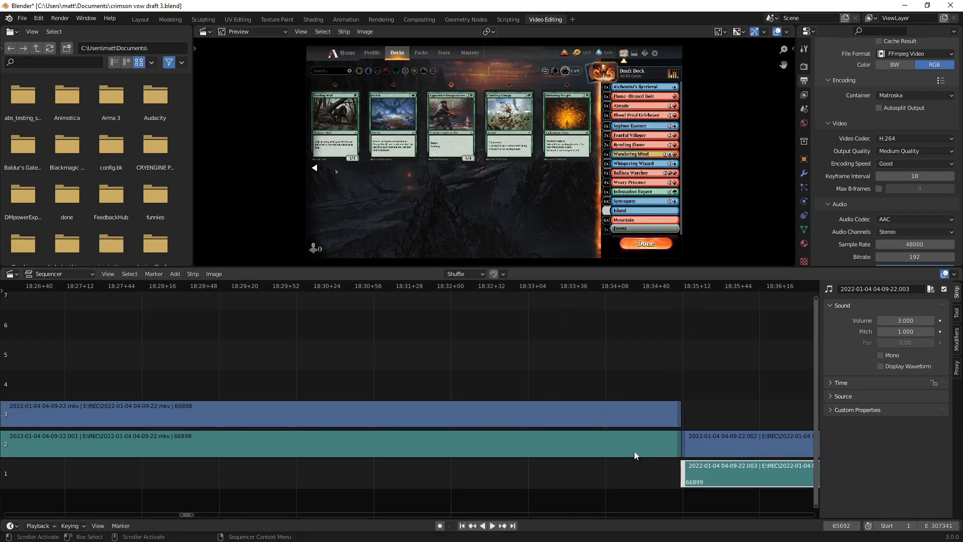
{"action": "key", "text": "g"}
{"action": "left_click", "coordinate": [549, 462]}
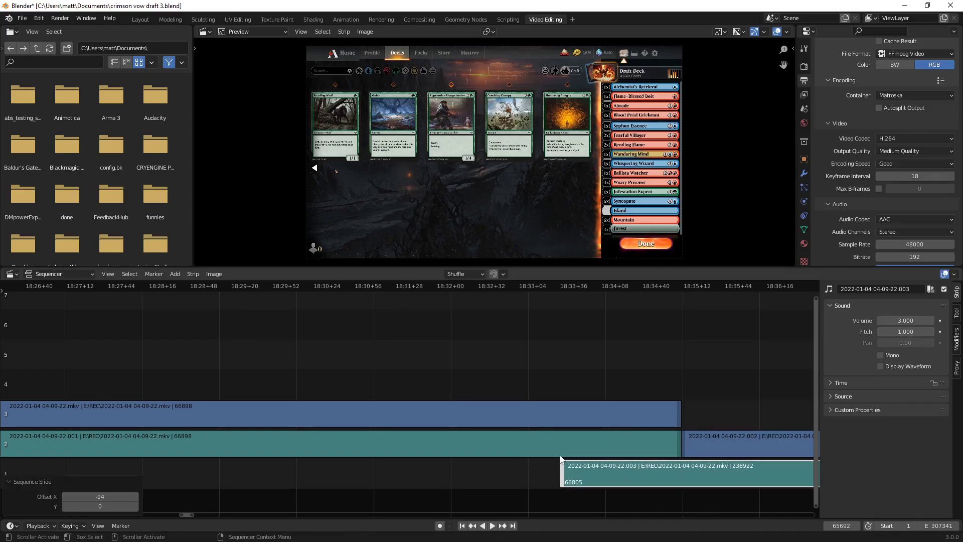
{"action": "left_click", "coordinate": [702, 375]}
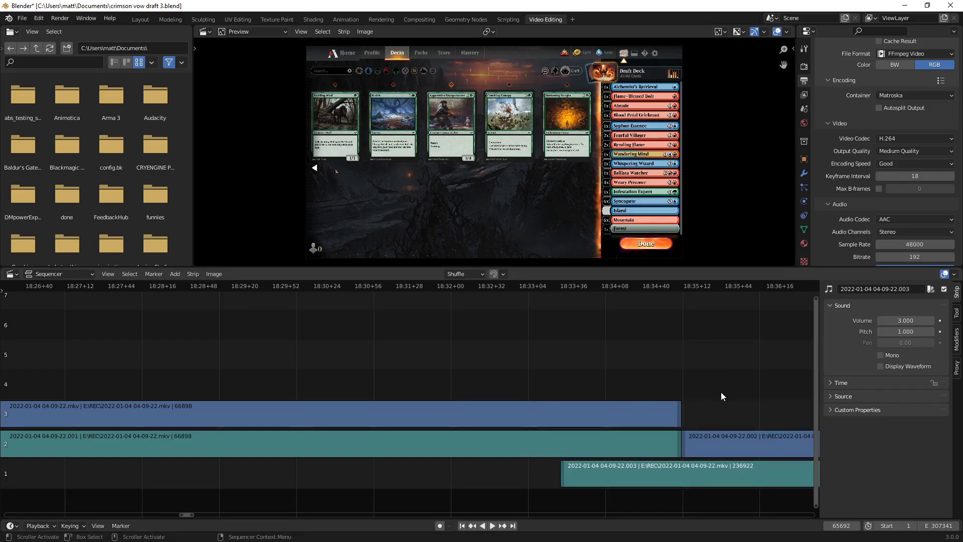
Trim the end of the first sound strip to frame 66804, where the last sound strip begins.
{"action": "left_click", "coordinate": [678, 440]}
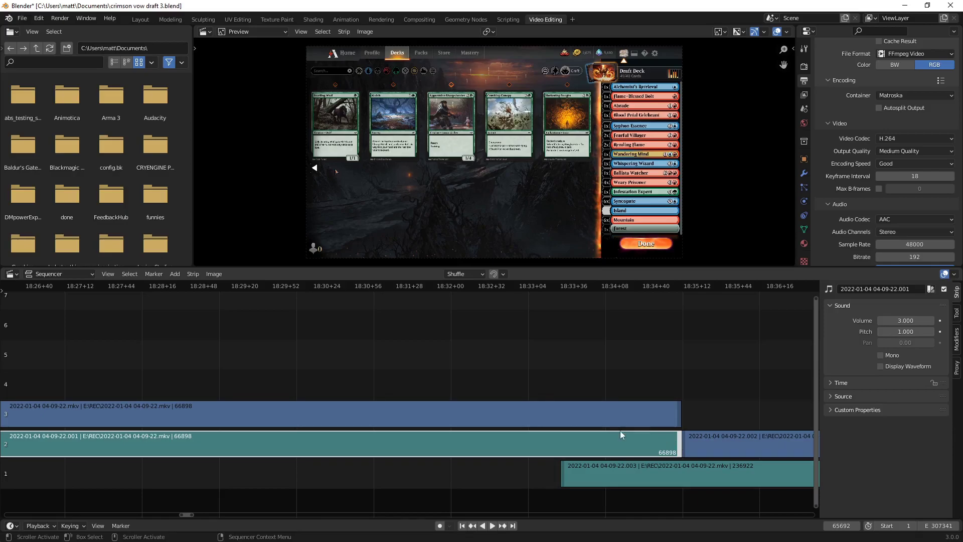
{"action": "left_click", "coordinate": [693, 432]}
{"action": "left_click", "coordinate": [680, 441]}
{"action": "left_click", "coordinate": [713, 408]}
{"action": "left_click", "coordinate": [679, 442]}
{"action": "left_click_drag", "start_coordinate": [681, 441], "coordinate": [545, 442]}
{"action": "right_click", "coordinate": [661, 447]}
{"action": "left_click", "coordinate": [733, 371]}
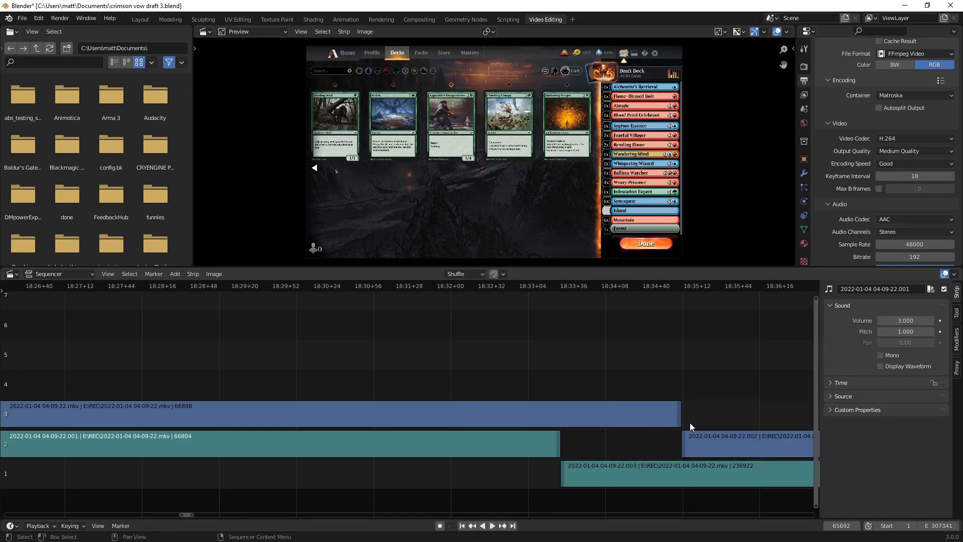
Move the playhead to frame 66829 and extend the last video strip's start backward to a length of 236864 frames, overlapping the first video strip.
{"action": "scroll", "coordinate": [700, 405], "scroll_direction": "up", "scroll_amount": 2}
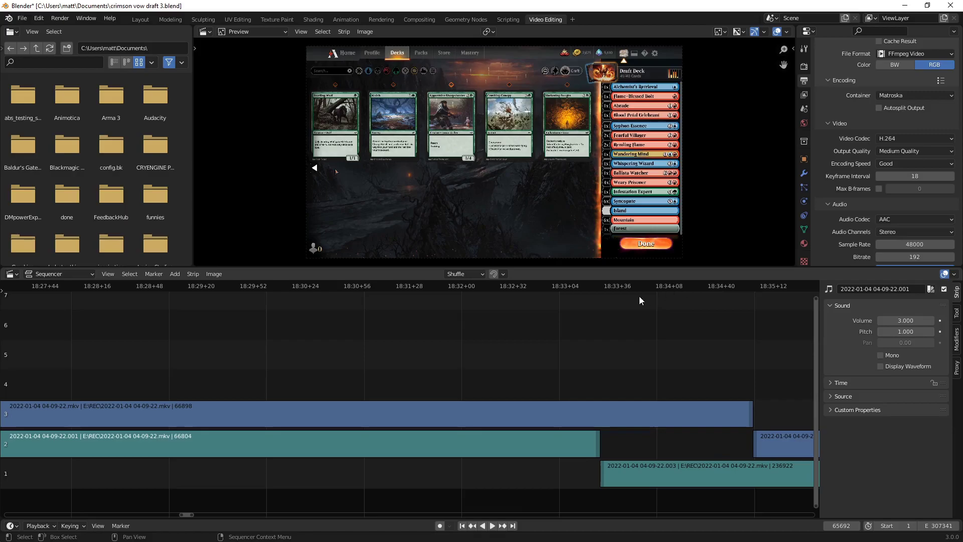
{"action": "left_click_drag", "start_coordinate": [627, 287], "coordinate": [647, 312]}
{"action": "scroll", "coordinate": [675, 368], "scroll_direction": "down", "scroll_amount": 2}
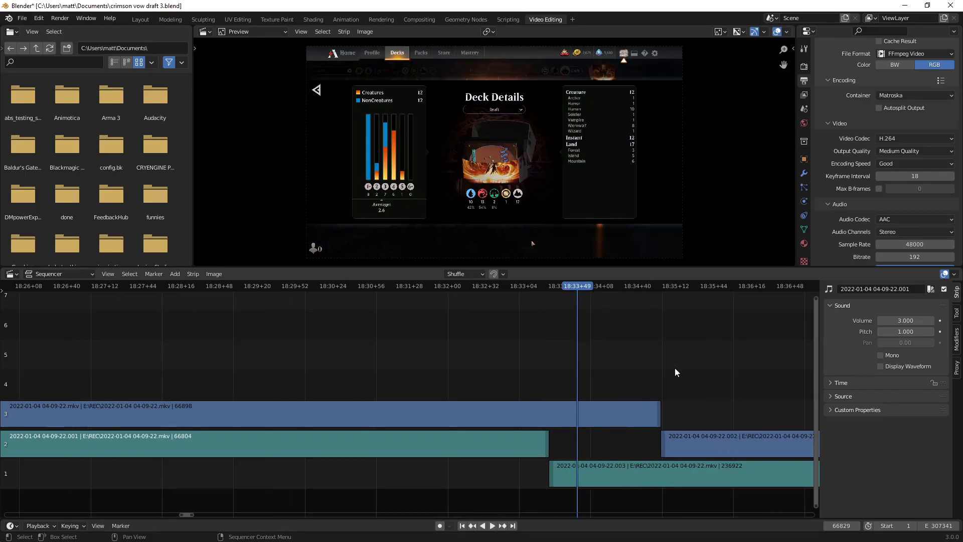
{"action": "left_click", "coordinate": [705, 447]}
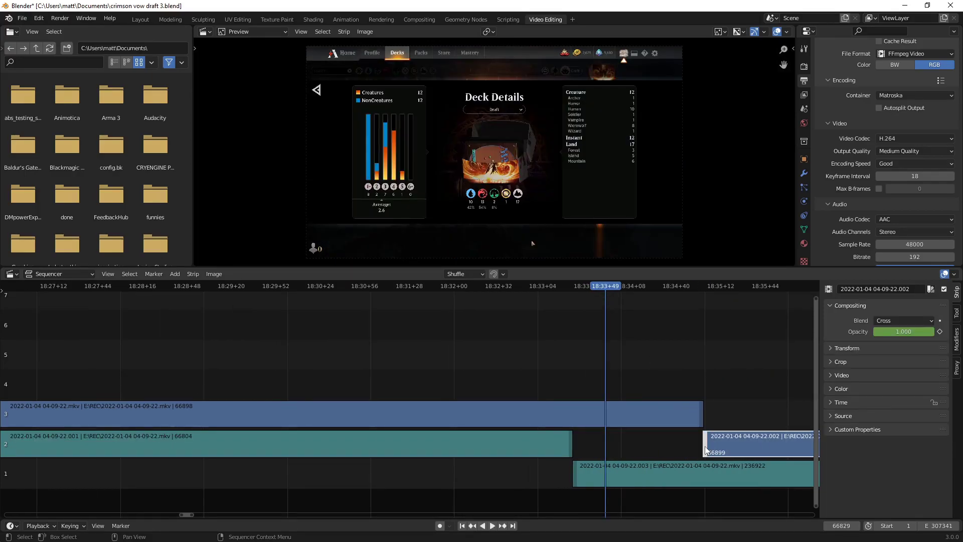
{"action": "left_click_drag", "start_coordinate": [705, 444], "coordinate": [657, 438]}
{"action": "left_click", "coordinate": [735, 377]}
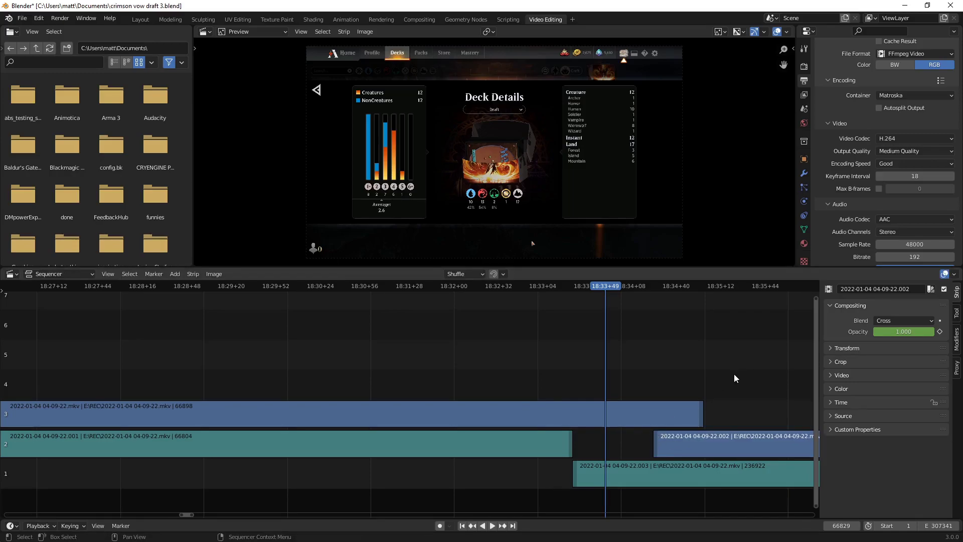
Select the first video strip and the overlapping last video strip together, making the last one active.
{"action": "scroll", "coordinate": [648, 411], "scroll_direction": "up", "scroll_amount": 3}
{"action": "scroll", "coordinate": [621, 471], "scroll_direction": "down", "scroll_amount": 5, "text": "ctrl"}
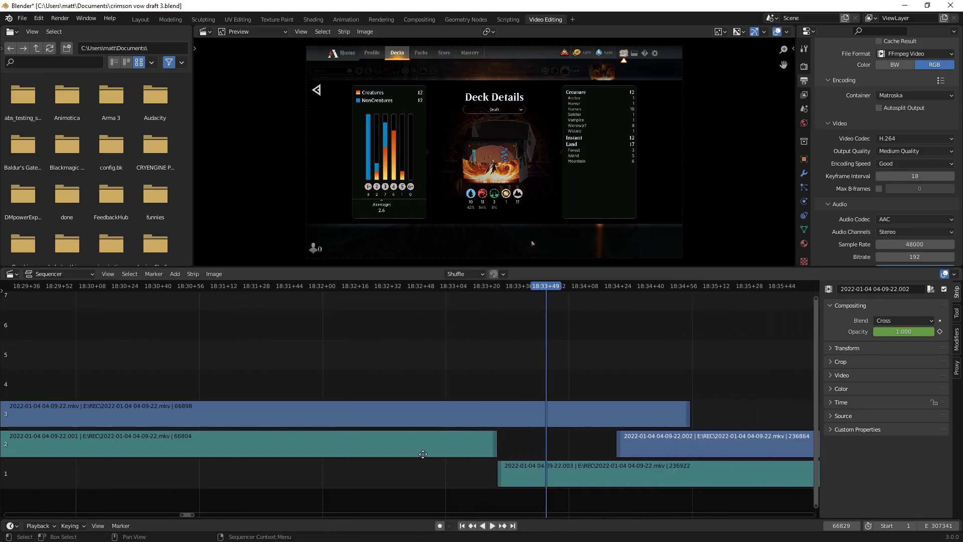
{"action": "left_click", "coordinate": [656, 415]}
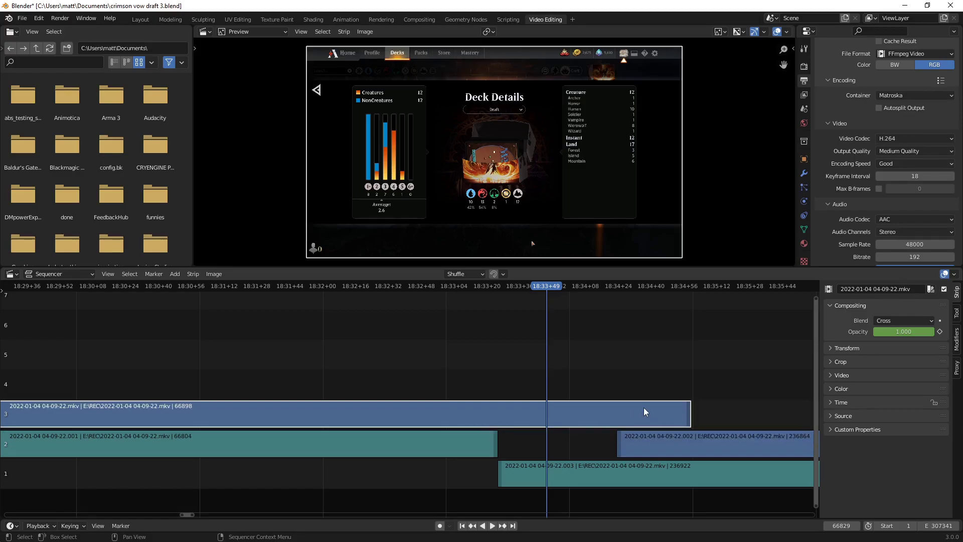
{"action": "left_click", "coordinate": [705, 362]}
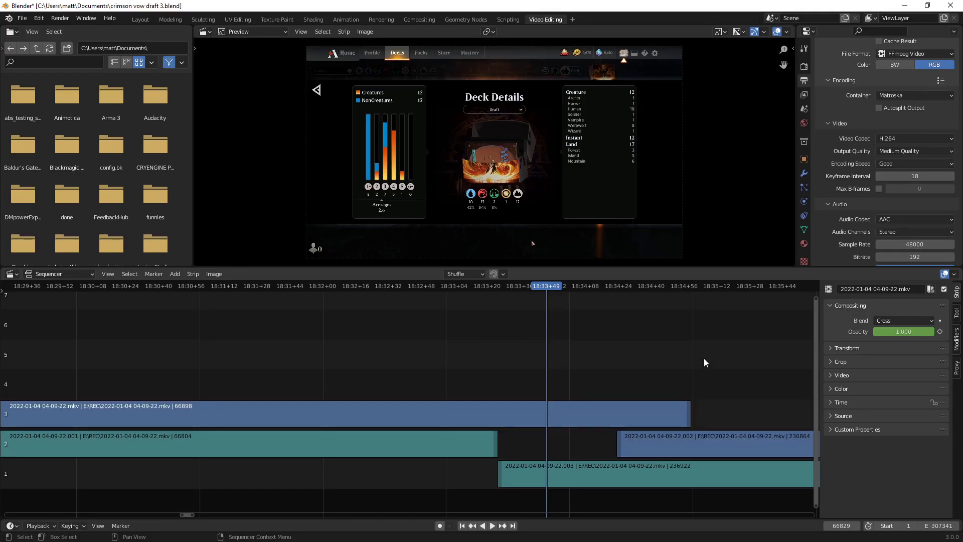
{"action": "left_click", "coordinate": [635, 417]}
{"action": "scroll", "coordinate": [634, 418], "scroll_direction": "down", "scroll_amount": 1}
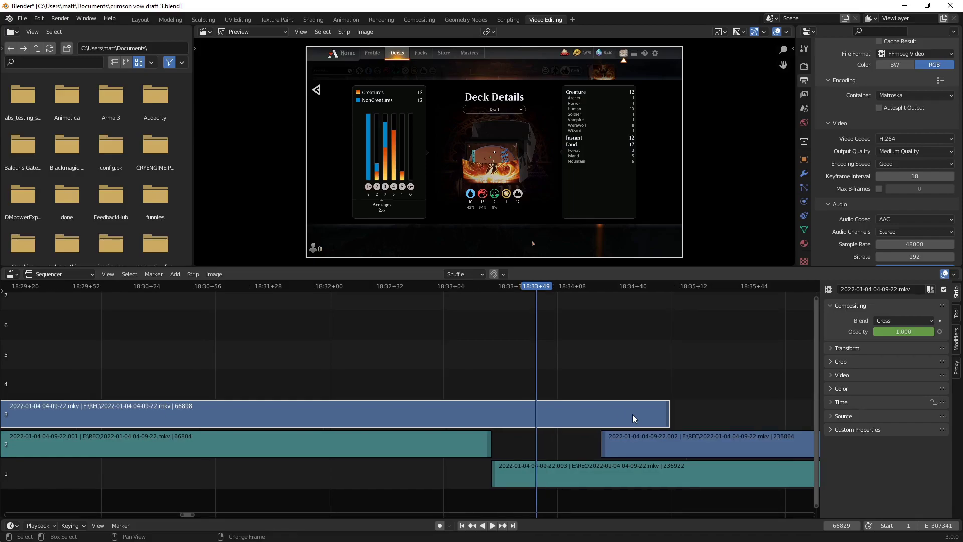
{"action": "left_click", "coordinate": [627, 447], "text": "shift"}
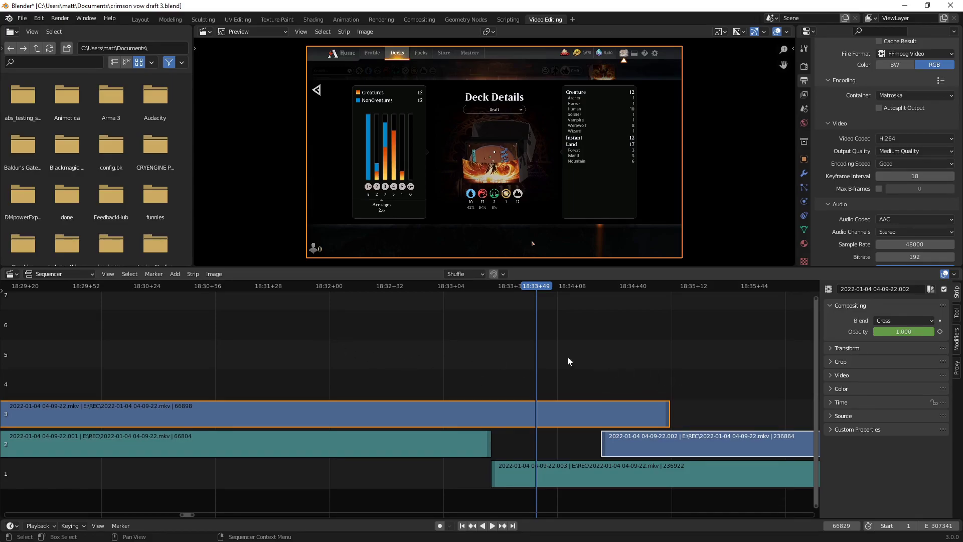
Look through the transition options available for the two selected video strips.
{"action": "left_click", "coordinate": [175, 274]}
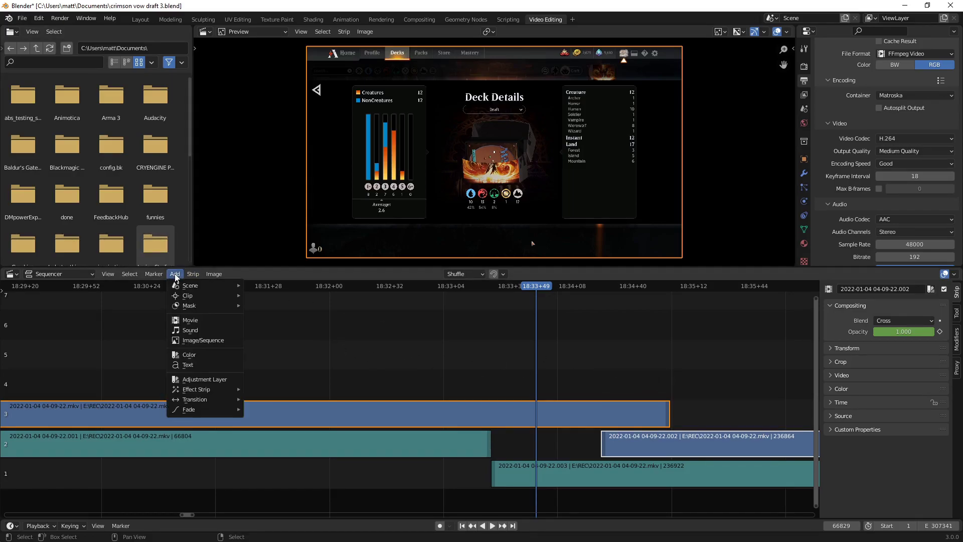
{"action": "mouse_move", "coordinate": [193, 399]}
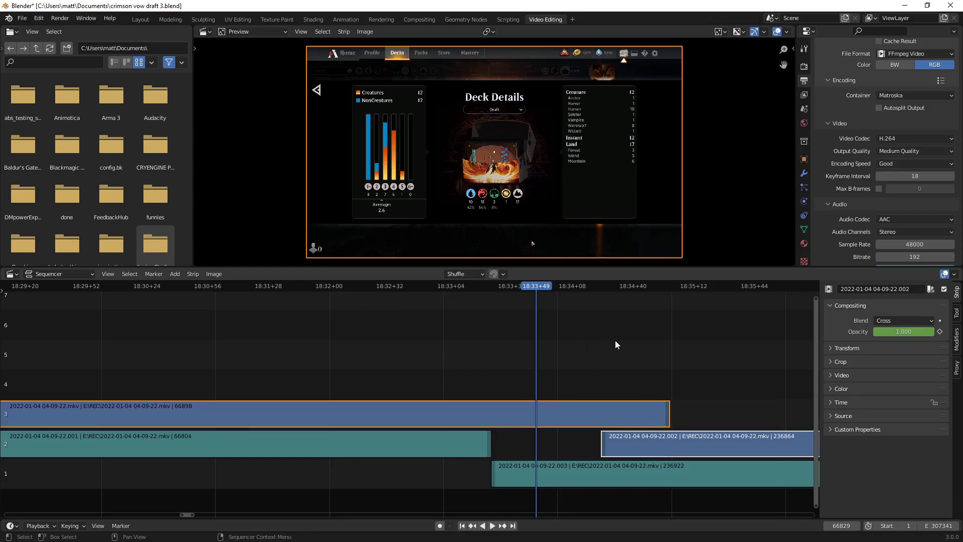
{"action": "right_click", "coordinate": [633, 286]}
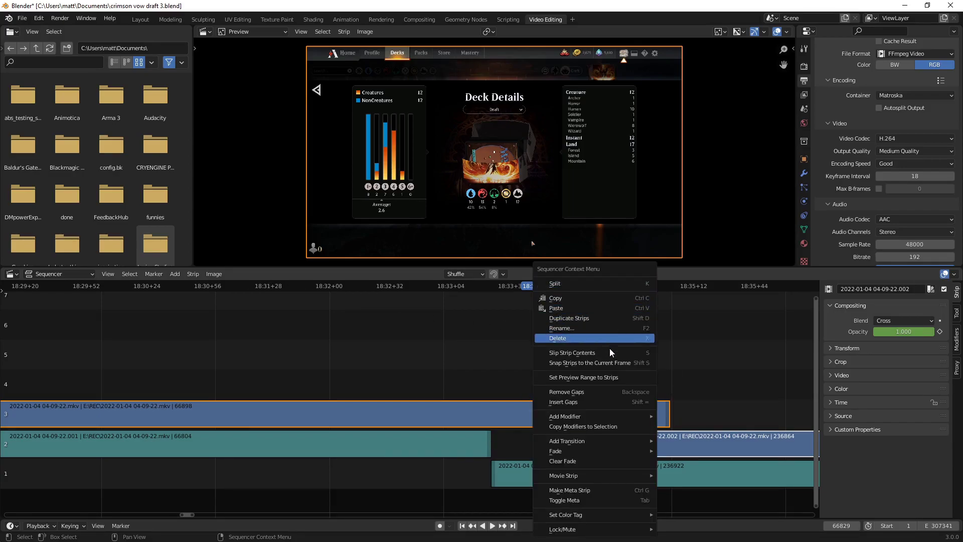
{"action": "right_click", "coordinate": [626, 295]}
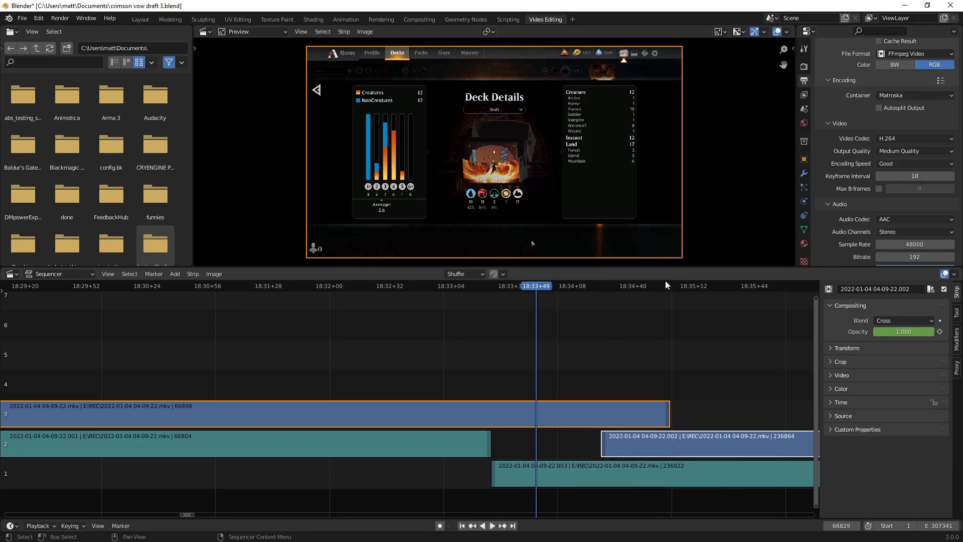
Examine the transition types offered for the two overlapping video strips.
{"action": "right_click", "coordinate": [621, 296]}
{"action": "left_click", "coordinate": [639, 394]}
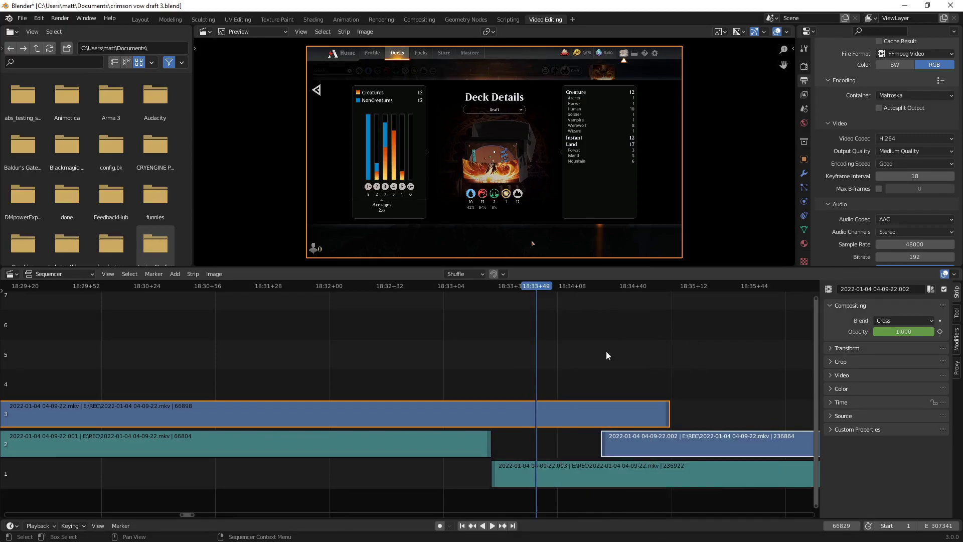
{"action": "right_click", "coordinate": [637, 386]}
{"action": "right_click", "coordinate": [633, 401]}
{"action": "left_click", "coordinate": [597, 414]}
{"action": "right_click", "coordinate": [597, 415]}
{"action": "mouse_move", "coordinate": [548, 444]}
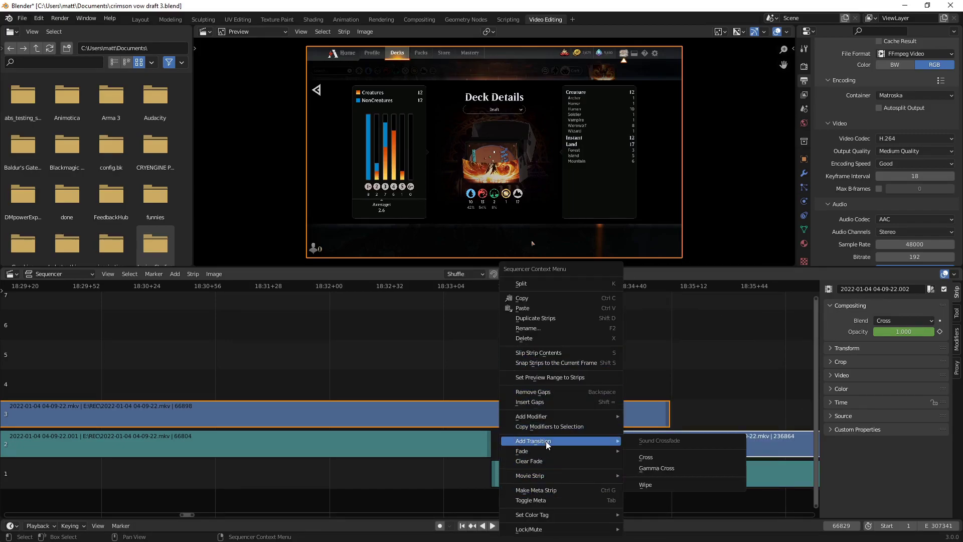
Clear the strip selection and select both overlapping video strips together again.
{"action": "left_click", "coordinate": [673, 357]}
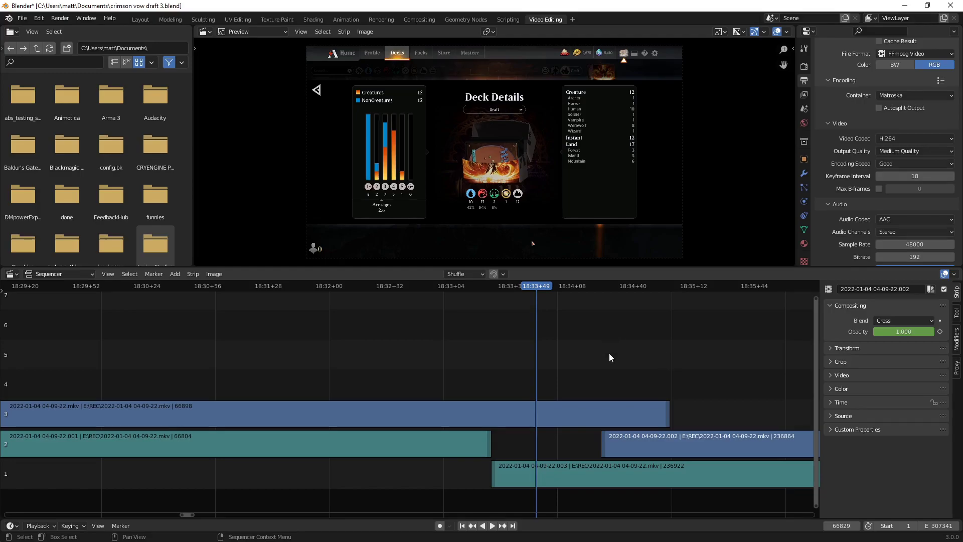
{"action": "left_click_drag", "start_coordinate": [609, 353], "coordinate": [652, 447]}
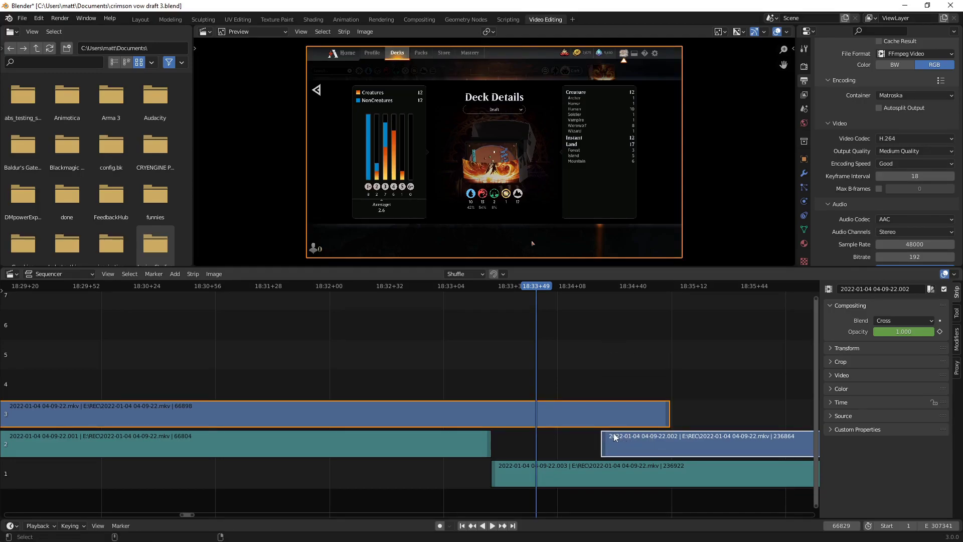
{"action": "key", "text": "shift+a"}
{"action": "mouse_move", "coordinate": [603, 407]}
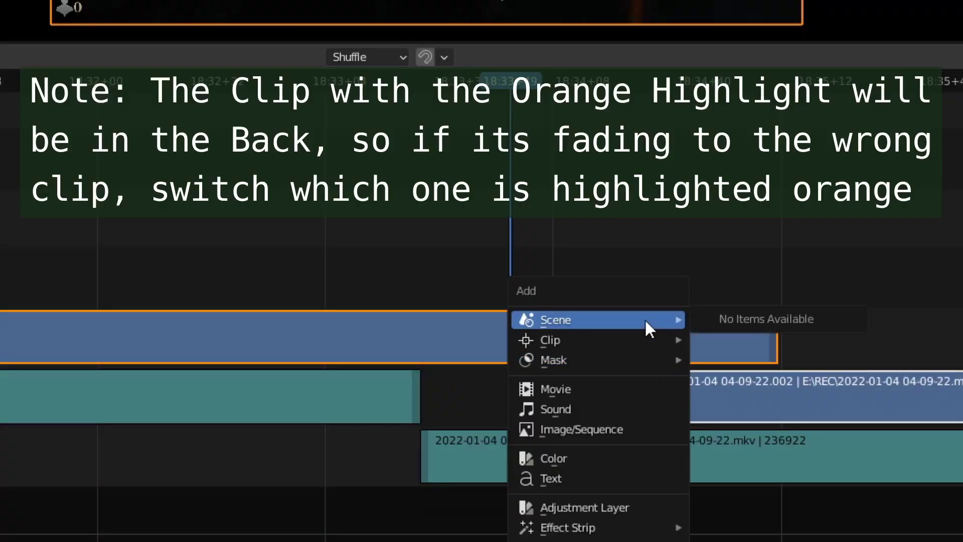
{"action": "key", "text": "Escape"}
{"action": "key", "text": "shift+a"}
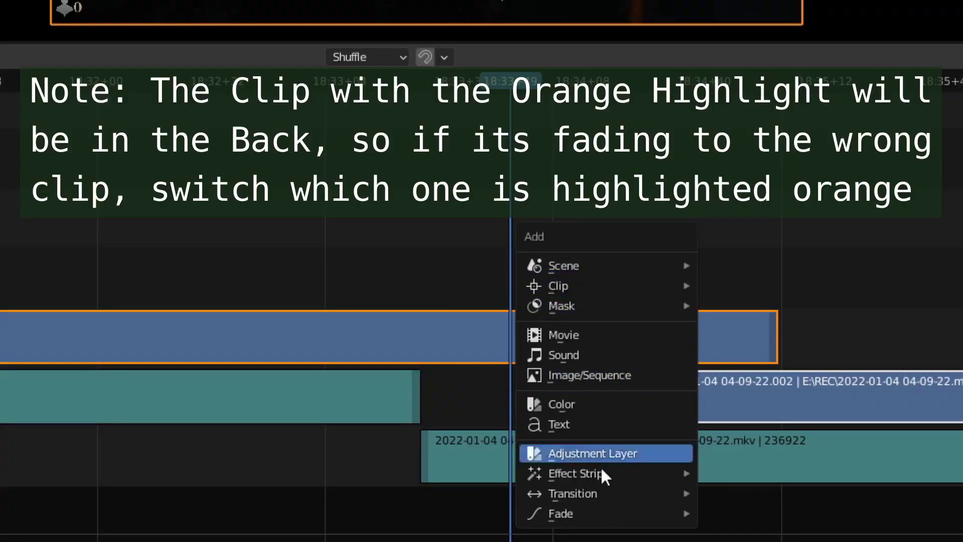
{"action": "mouse_move", "coordinate": [584, 495]}
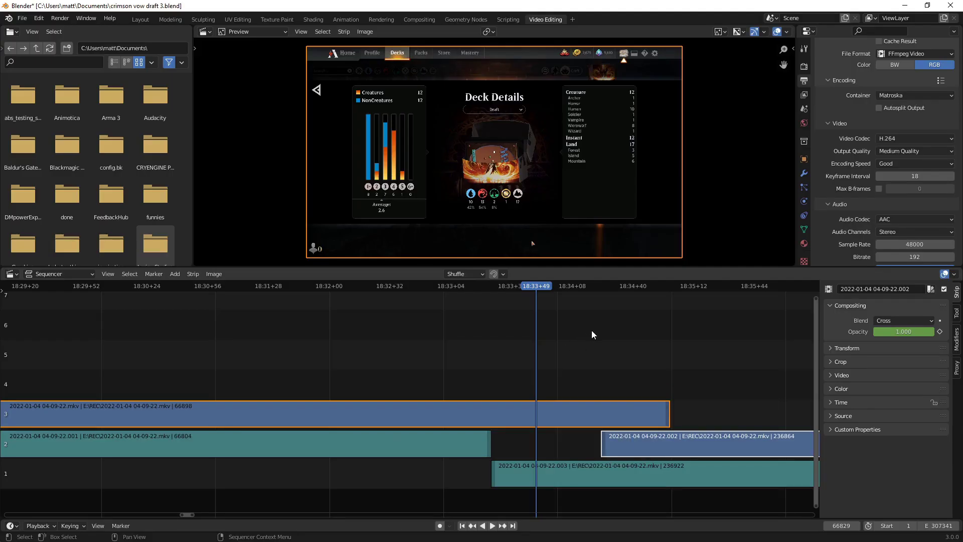
{"action": "left_click", "coordinate": [584, 376]}
{"action": "left_click_drag", "start_coordinate": [582, 344], "coordinate": [720, 447]}
Review the effect strips and transitions that can be added to the two selected video strips.
{"action": "left_click", "coordinate": [178, 274]}
{"action": "right_click", "coordinate": [625, 286]}
{"action": "left_click", "coordinate": [586, 436]}
{"action": "key", "text": "shift+a"}
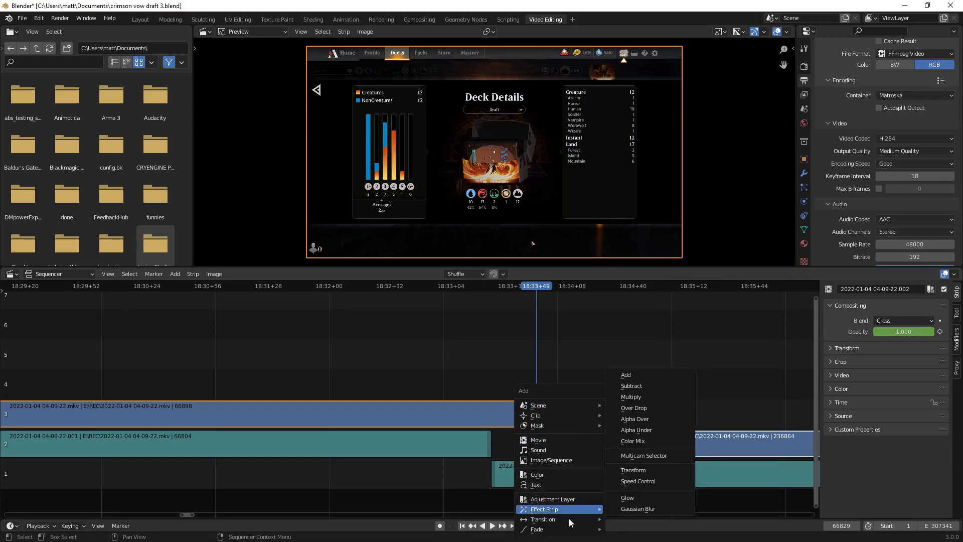
{"action": "mouse_move", "coordinate": [571, 521]}
{"action": "key", "text": "Escape"}
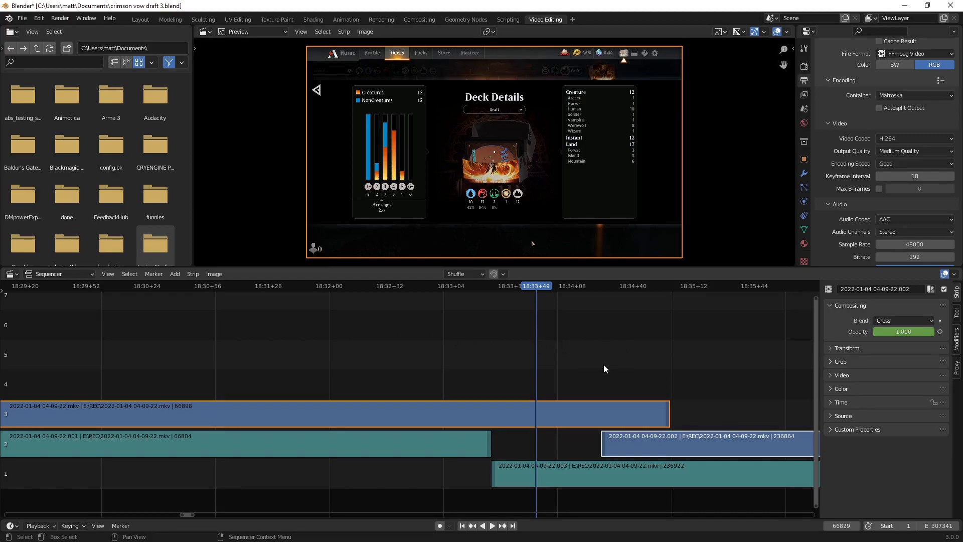
{"action": "left_click", "coordinate": [175, 273]}
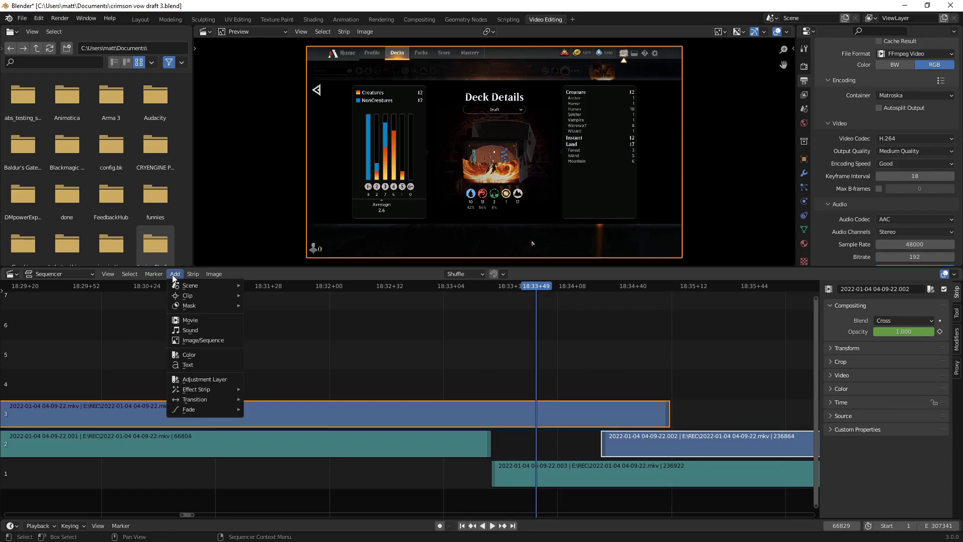
{"action": "mouse_move", "coordinate": [211, 400]}
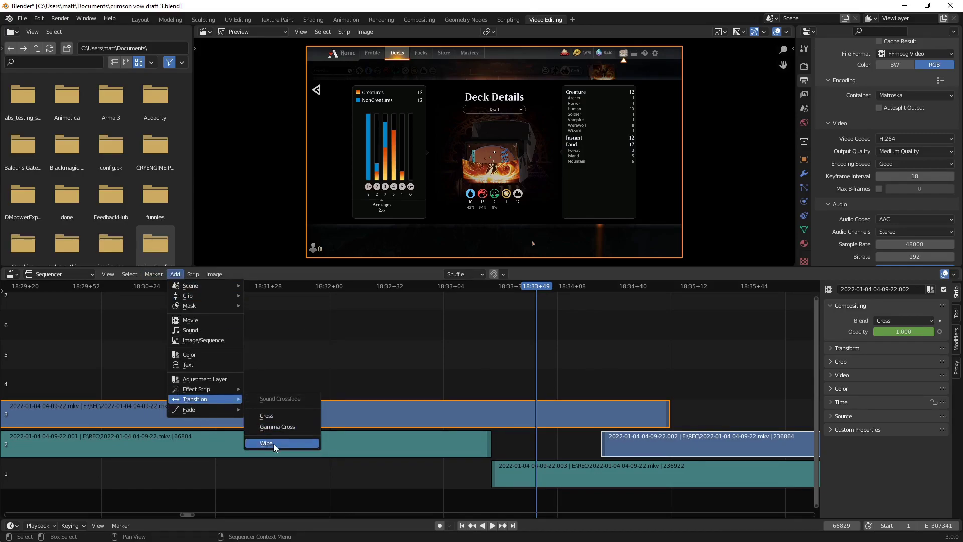
Move the playhead to frame 66828 and add a Wipe transition between the two selected video strips.
{"action": "left_click", "coordinate": [535, 287]}
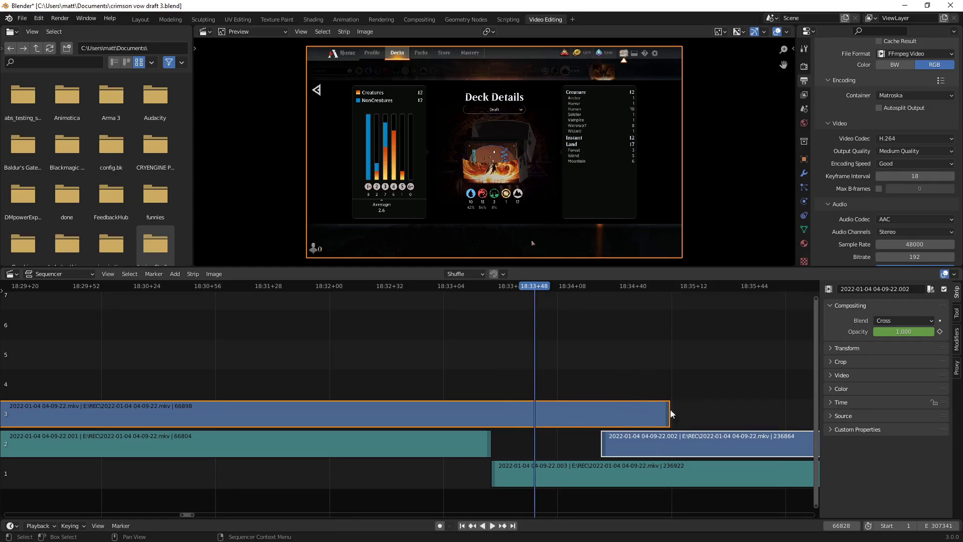
{"action": "right_click", "coordinate": [625, 346]}
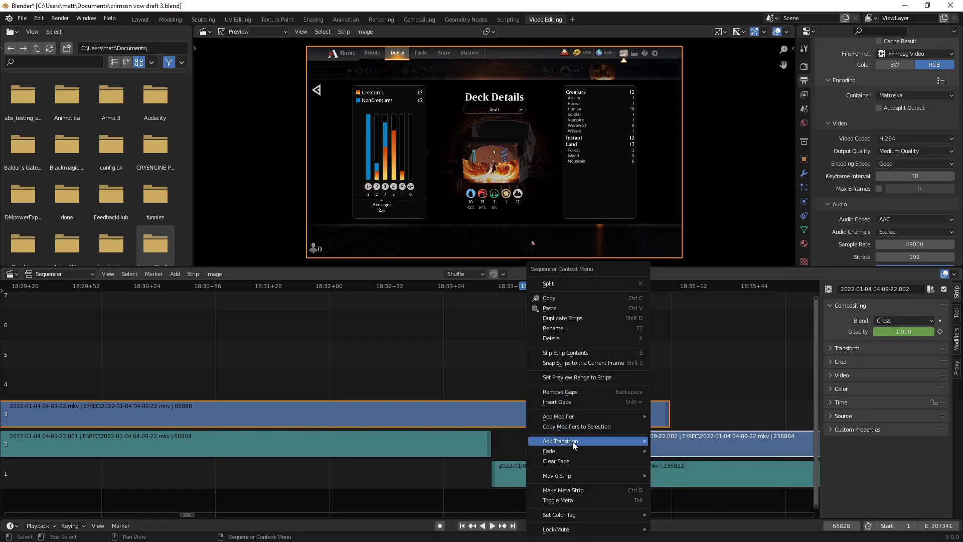
{"action": "mouse_move", "coordinate": [574, 444]}
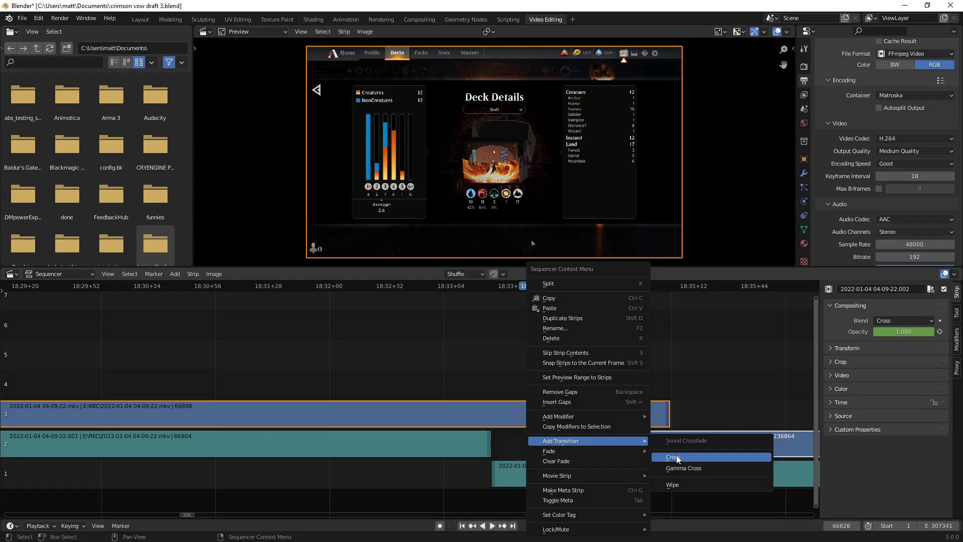
{"action": "left_click", "coordinate": [687, 483]}
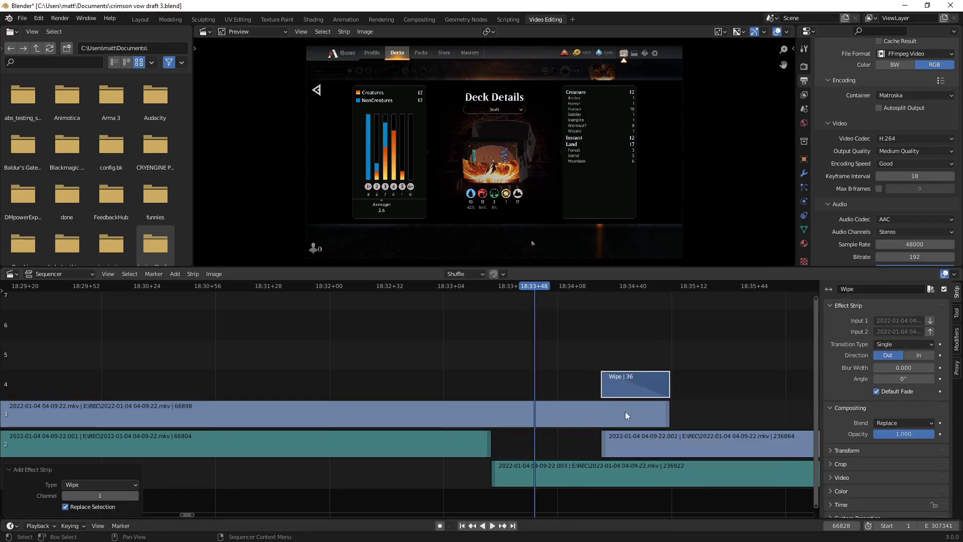
Scrub and play through the overlap to preview the wipe between the two video strips.
{"action": "left_click", "coordinate": [631, 285]}
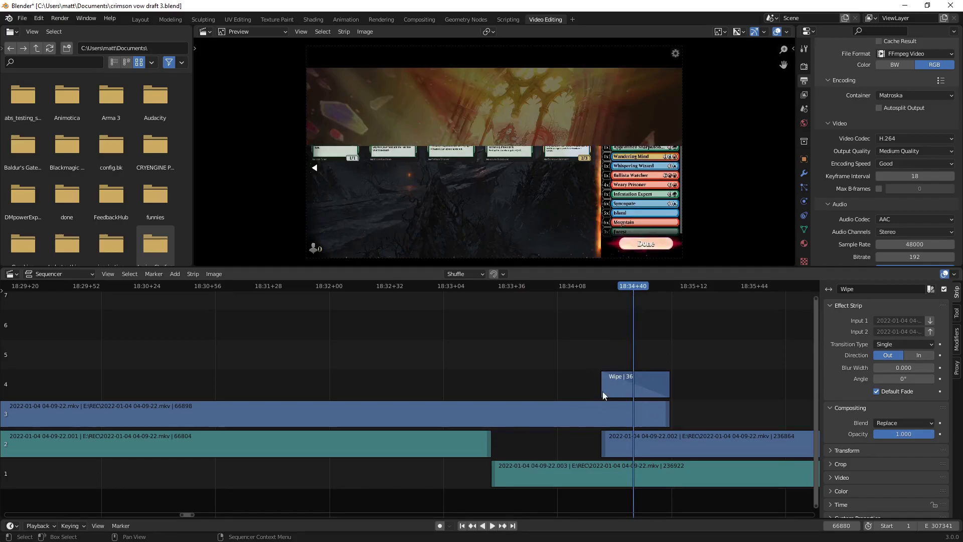
{"action": "left_click", "coordinate": [616, 284]}
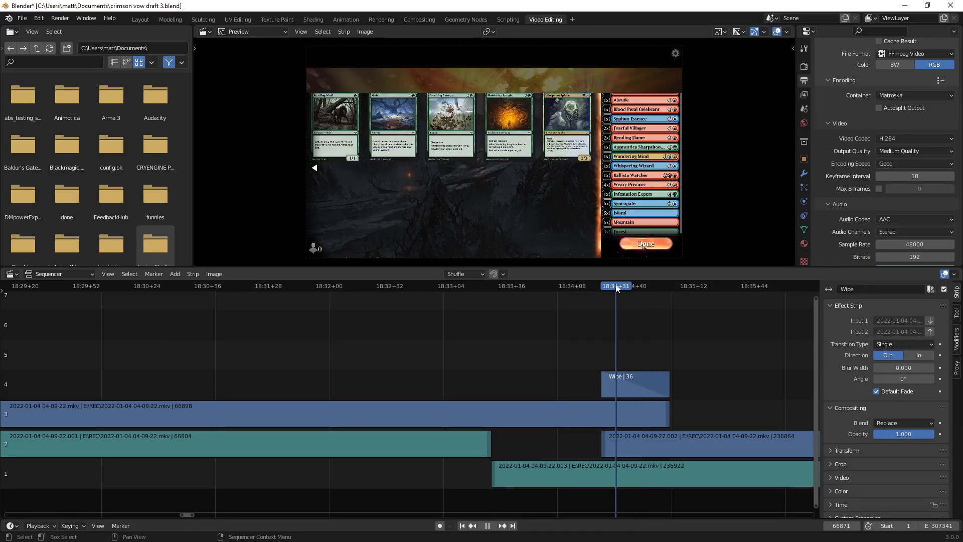
{"action": "key", "text": "space"}
{"action": "key", "text": "space"}
{"action": "left_click", "coordinate": [645, 287]}
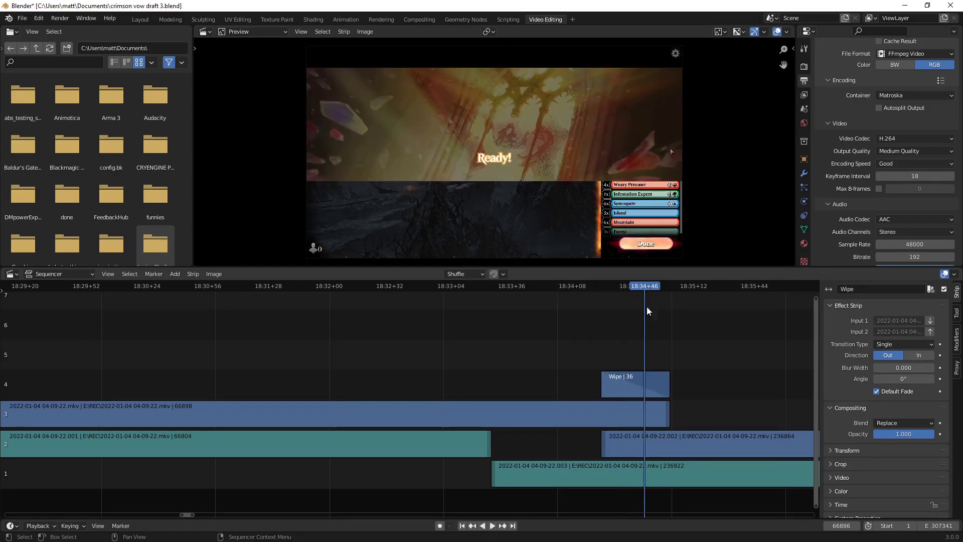
{"action": "left_click", "coordinate": [631, 287]}
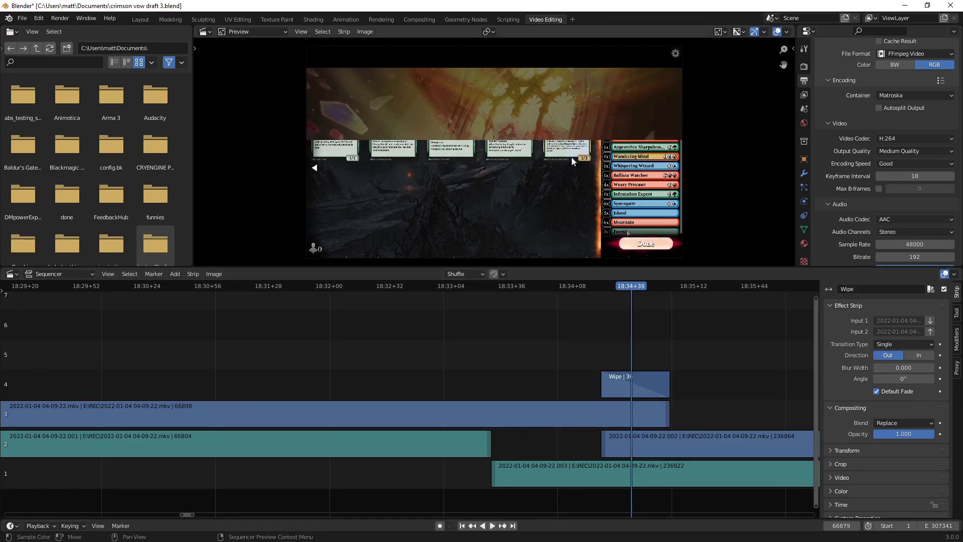
{"action": "left_click", "coordinate": [602, 290]}
{"action": "key", "text": "space"}
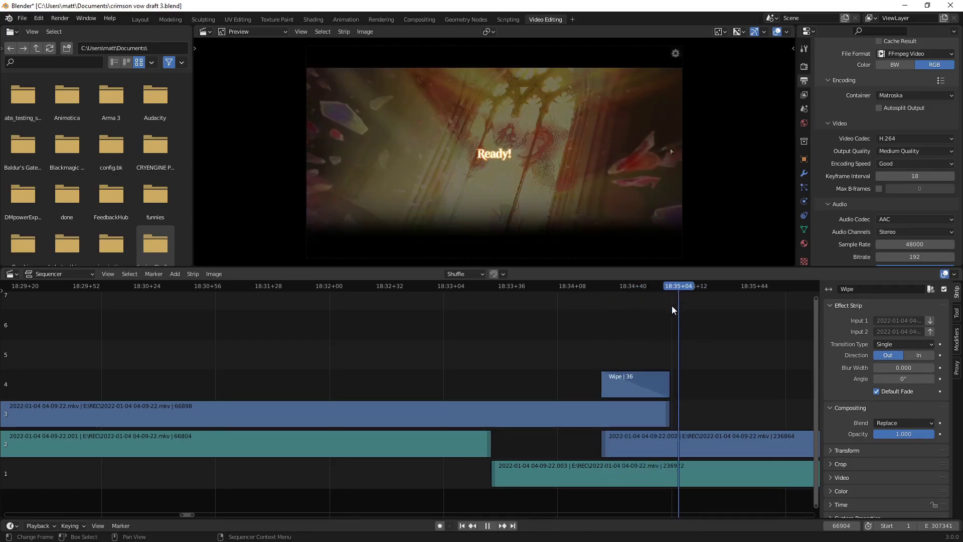
{"action": "left_click_drag", "start_coordinate": [672, 310], "coordinate": [621, 328]}
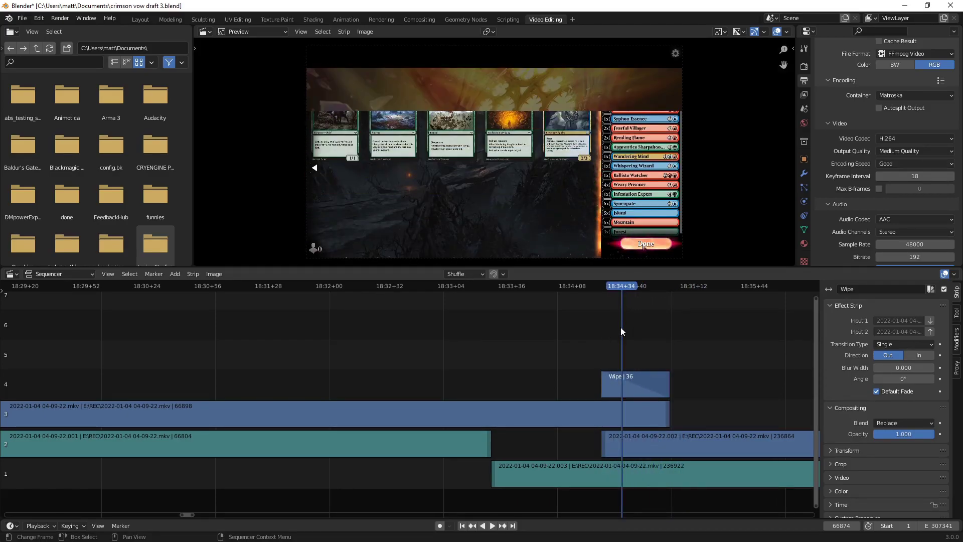
Select the Wipe strip, try the Double transition type and scrub to frame 66878 to preview it.
{"action": "left_click", "coordinate": [643, 387]}
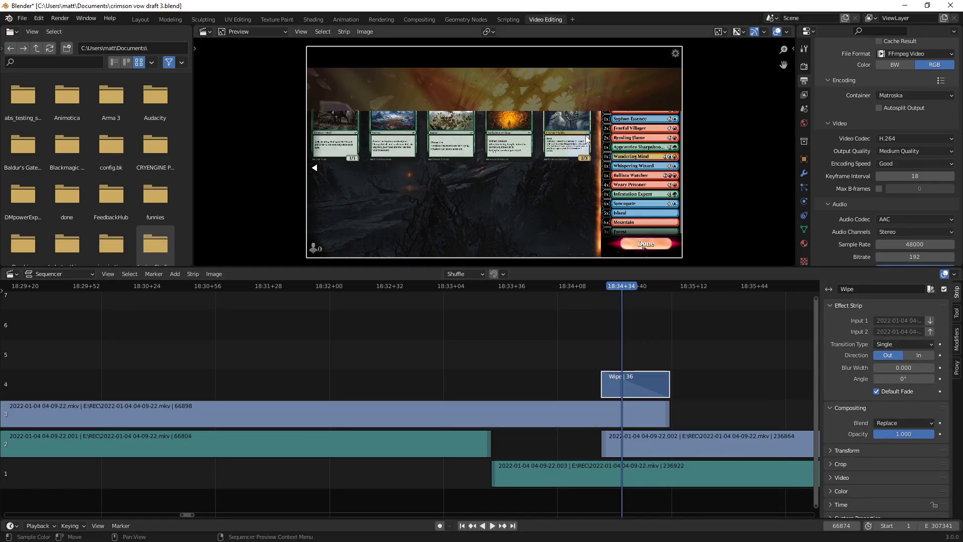
{"action": "left_click", "coordinate": [912, 344]}
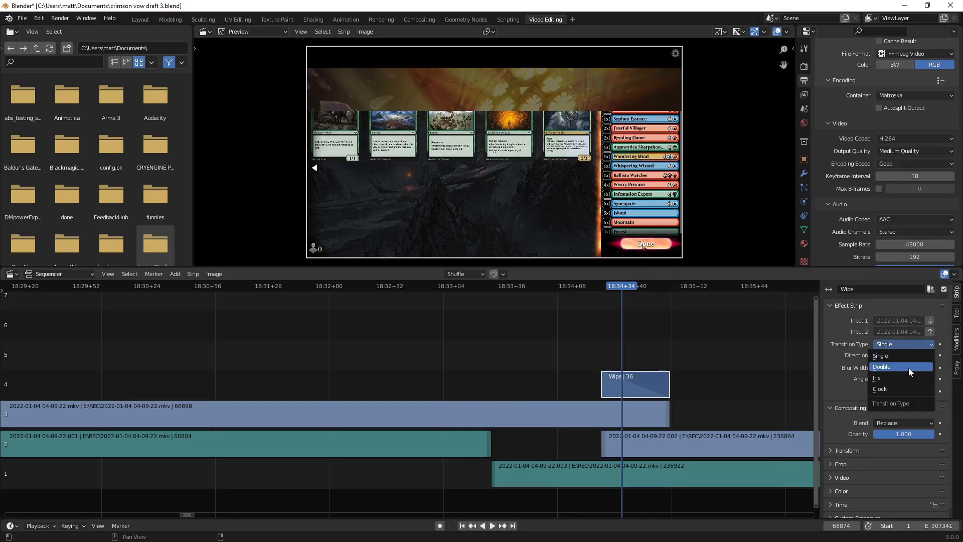
{"action": "left_click", "coordinate": [907, 367]}
{"action": "mouse_move", "coordinate": [615, 287]}
{"action": "left_mouse_down"}
{"action": "mouse_move", "coordinate": [606, 286]}
{"action": "mouse_move", "coordinate": [629, 287]}
{"action": "left_mouse_up"}
Set the Wipe strip's transition type to Iris and scrub through the overlap to preview it.
{"action": "left_click", "coordinate": [899, 345]}
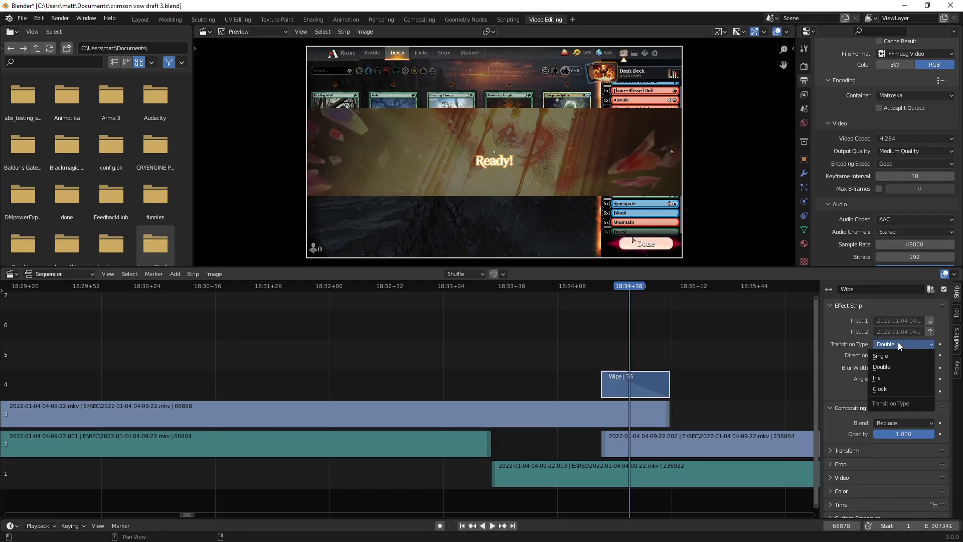
{"action": "left_click", "coordinate": [877, 379]}
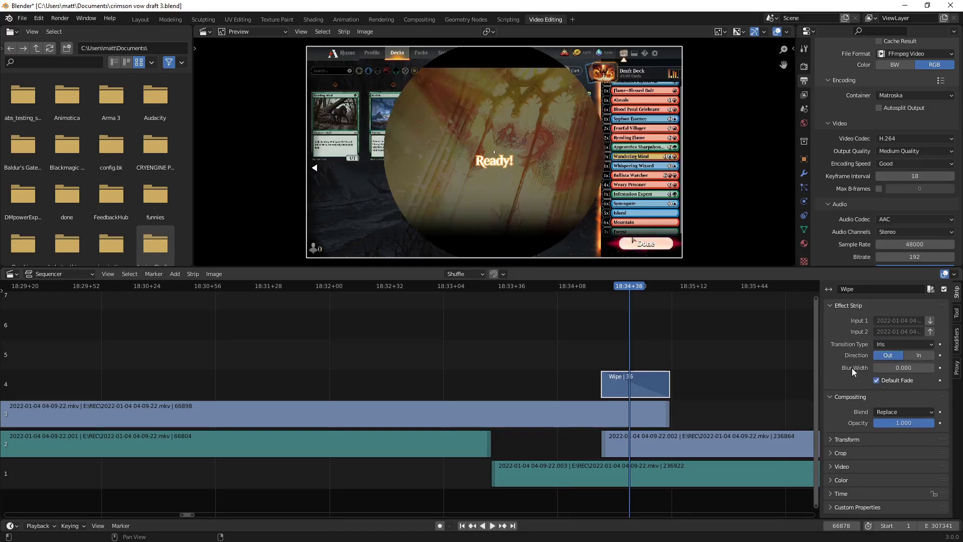
{"action": "mouse_move", "coordinate": [615, 287]}
{"action": "left_mouse_down"}
{"action": "mouse_move", "coordinate": [604, 287]}
{"action": "mouse_move", "coordinate": [657, 294]}
{"action": "mouse_move", "coordinate": [600, 301]}
{"action": "mouse_move", "coordinate": [673, 297]}
{"action": "mouse_move", "coordinate": [622, 303]}
{"action": "left_mouse_up"}
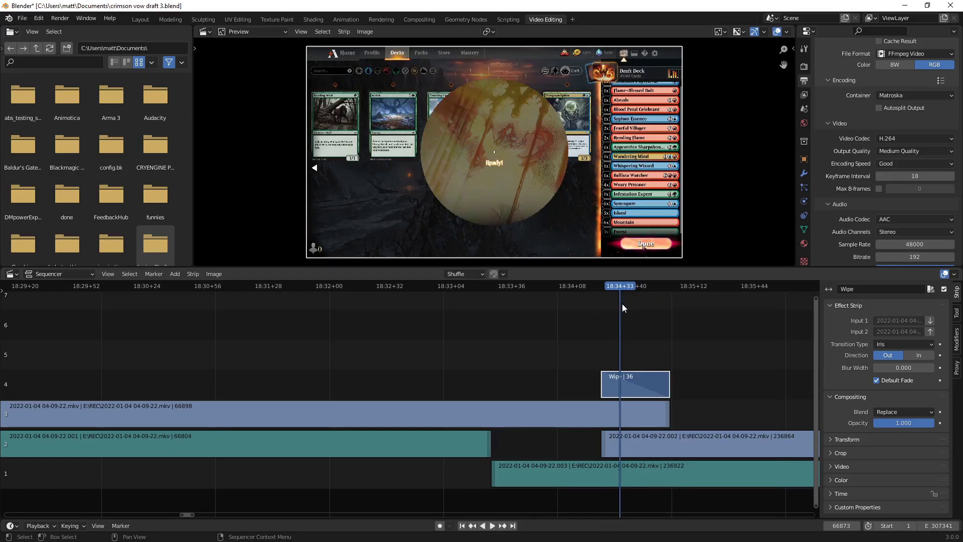
{"action": "left_click", "coordinate": [914, 345]}
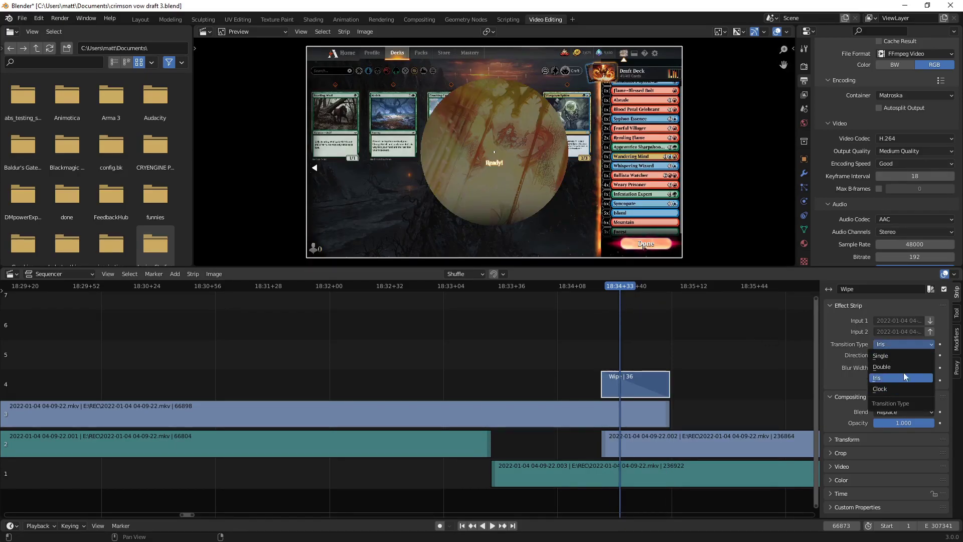
{"action": "left_click", "coordinate": [916, 344]}
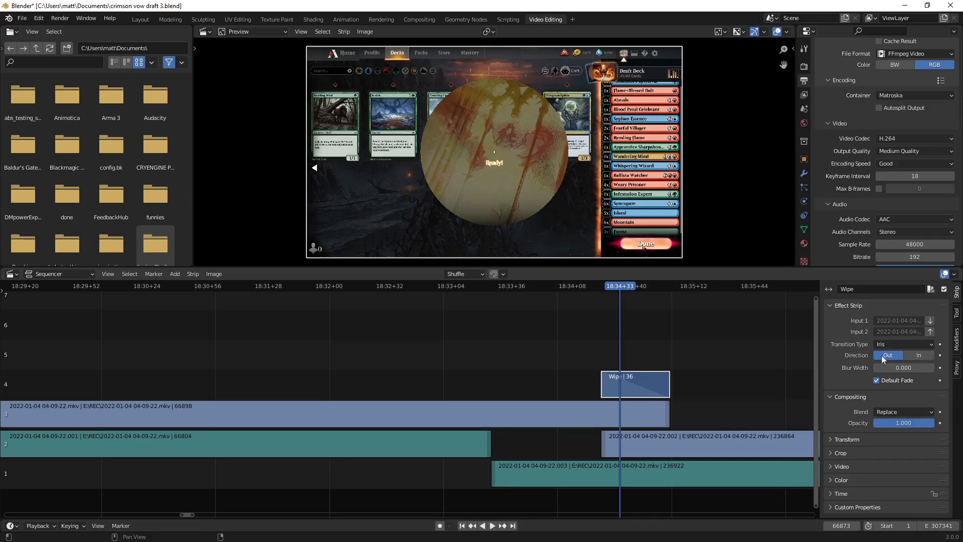
Try the In direction for the iris wipe, preview it, and undo the direction change.
{"action": "left_click", "coordinate": [916, 357]}
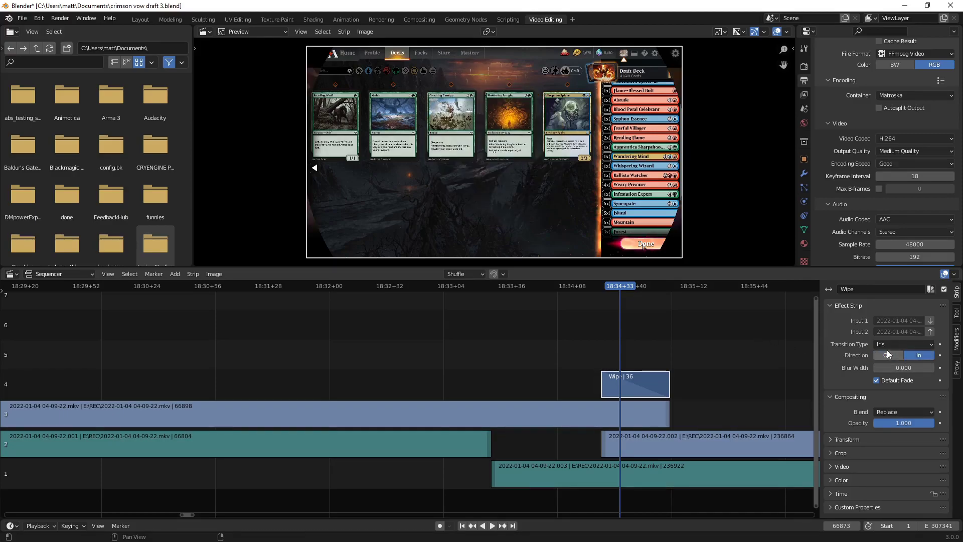
{"action": "key", "text": "space"}
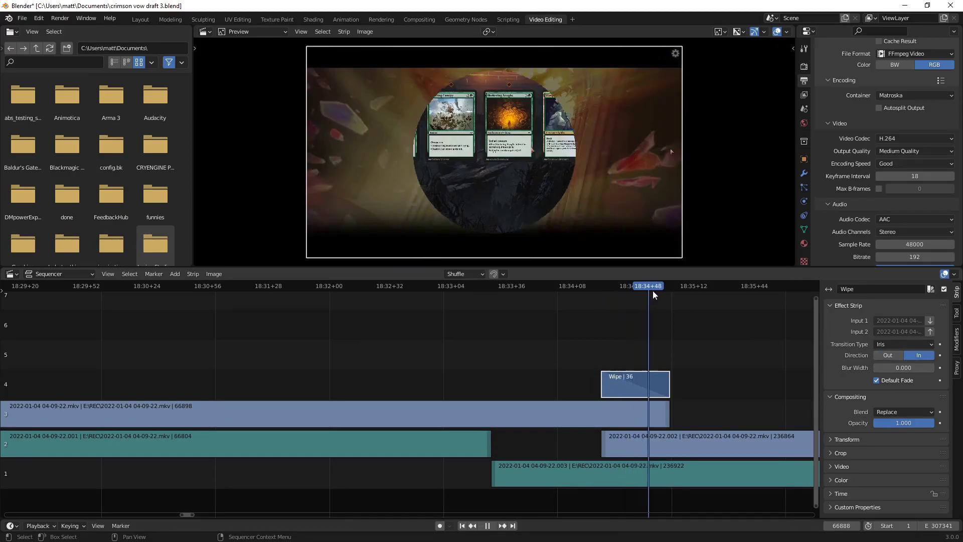
{"action": "left_click_drag", "start_coordinate": [680, 293], "coordinate": [639, 299]}
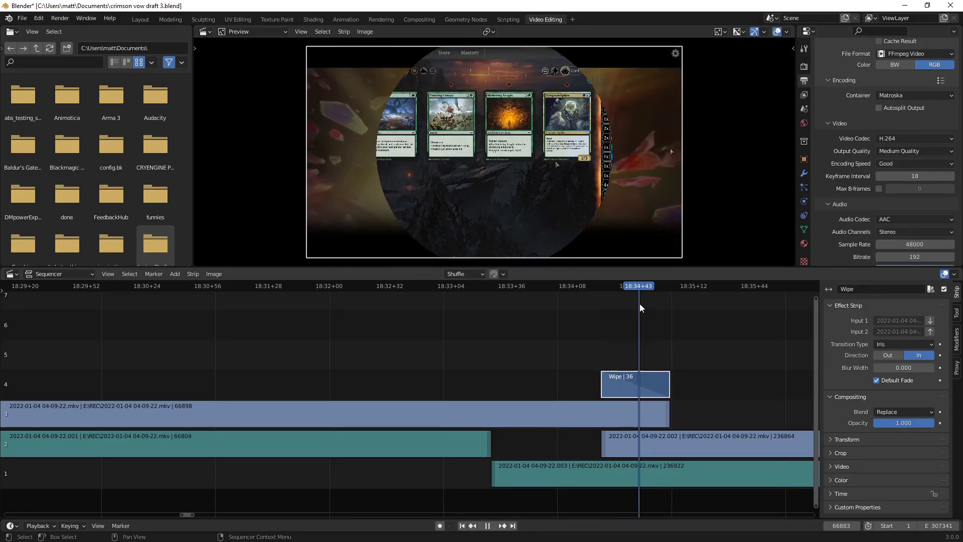
{"action": "key", "text": "space"}
{"action": "key", "text": "ctrl+z"}
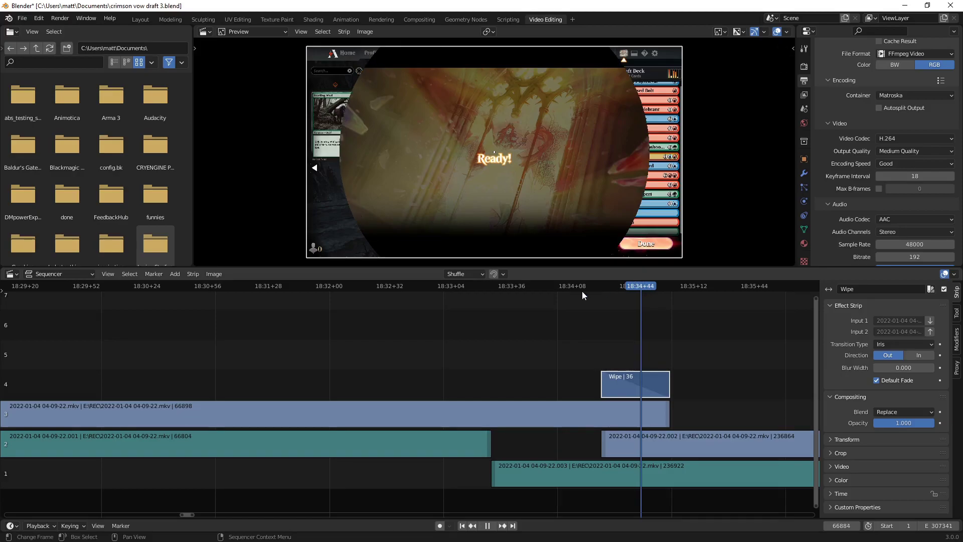
Play back the outward iris wipe and set its blur width to 0.532.
{"action": "left_click", "coordinate": [580, 294]}
{"action": "key", "text": "space"}
{"action": "key", "text": "space"}
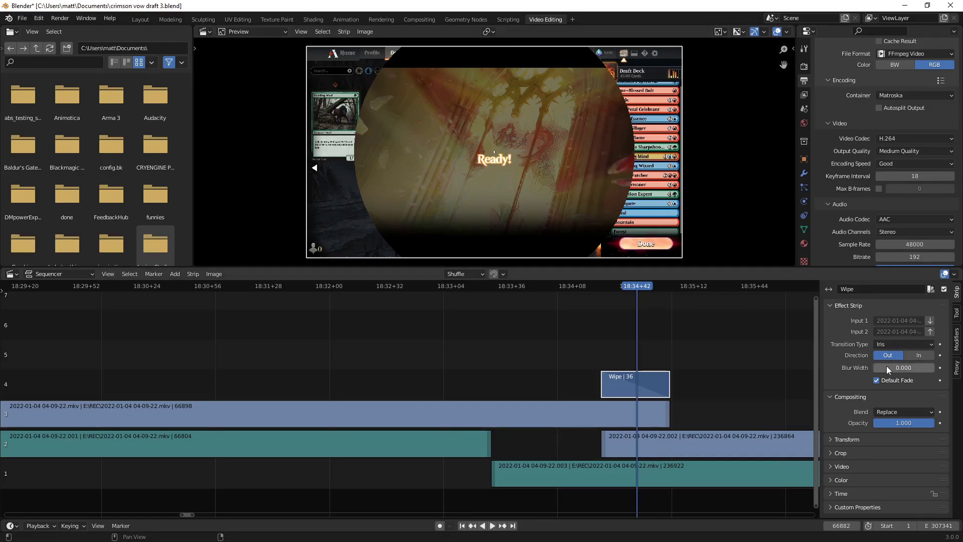
{"action": "left_click_drag", "start_coordinate": [898, 368], "coordinate": [929, 367]}
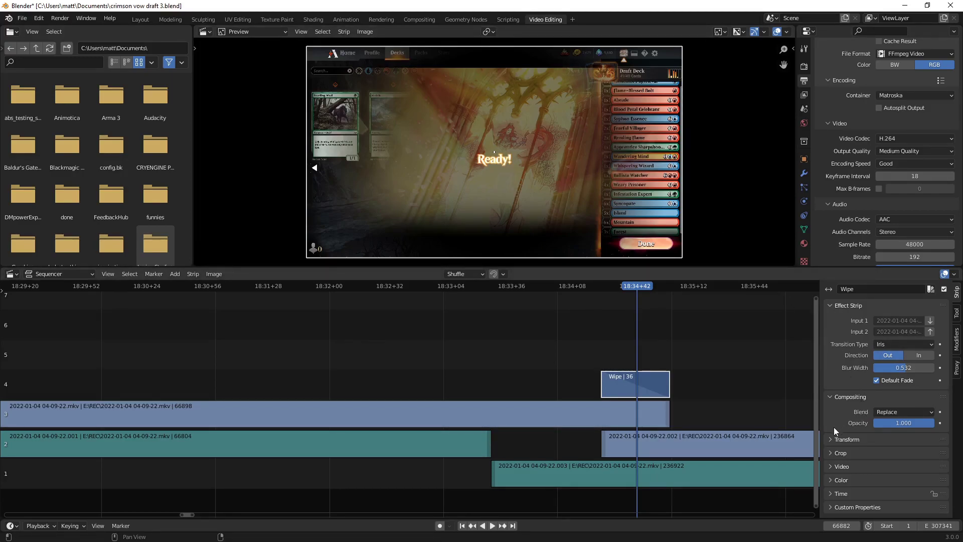
Examine the Wipe strip's Transform, Crop, Video, Color and Time settings.
{"action": "left_click", "coordinate": [830, 442]}
{"action": "left_click", "coordinate": [835, 444]}
{"action": "left_click", "coordinate": [835, 453]}
{"action": "left_click", "coordinate": [827, 451]}
{"action": "left_click", "coordinate": [831, 466]}
{"action": "left_click", "coordinate": [832, 465]}
{"action": "left_click", "coordinate": [830, 479]}
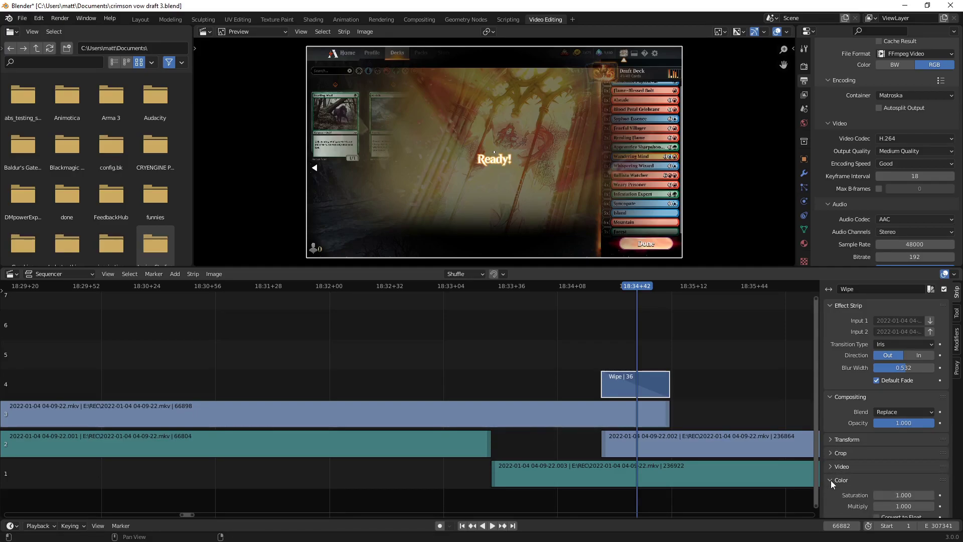
{"action": "left_click", "coordinate": [831, 480]}
{"action": "left_click", "coordinate": [829, 495]}
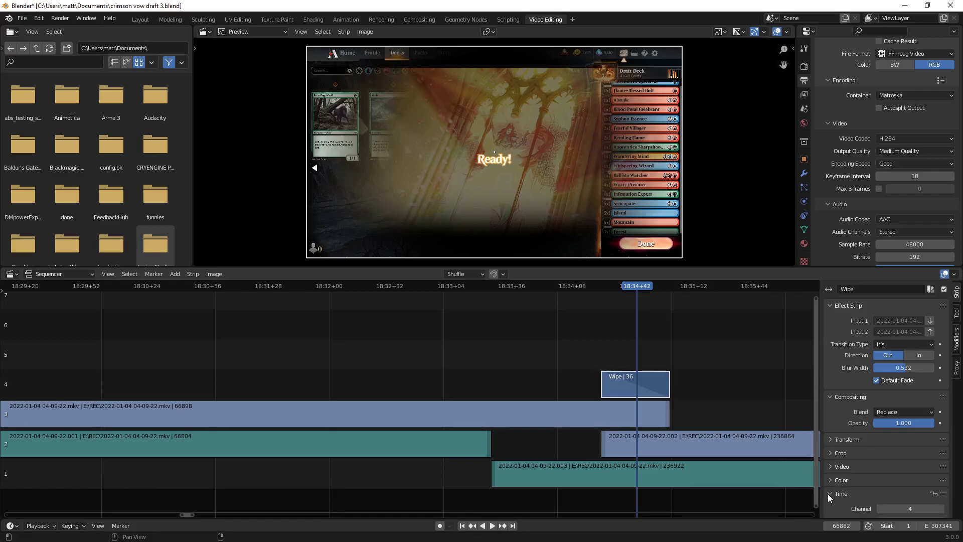
{"action": "left_click", "coordinate": [828, 494]}
{"action": "double_click", "coordinate": [830, 480]}
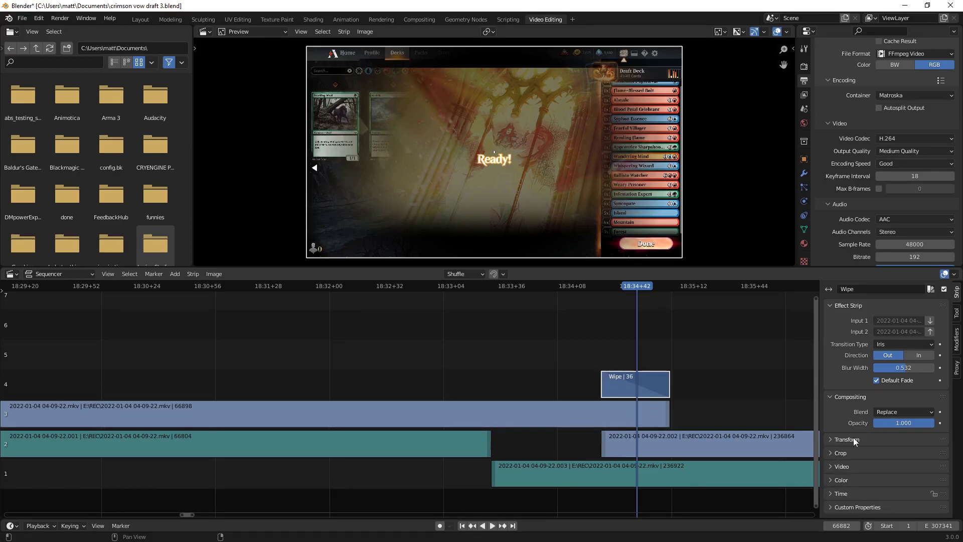
{"action": "left_click", "coordinate": [832, 466]}
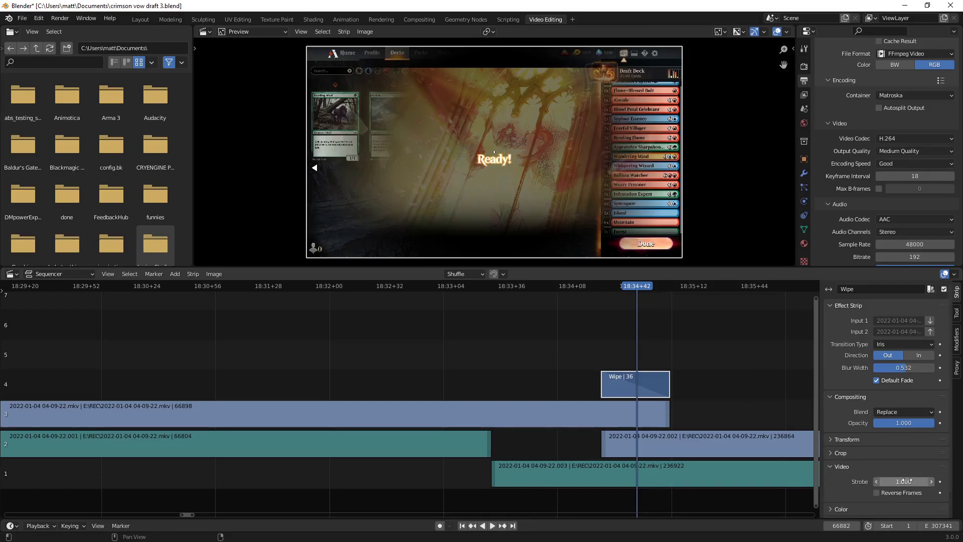
{"action": "left_click", "coordinate": [828, 466]}
Try cropping the Wipe strip by 783 px on its left side, play back the overlap, and remove the crop.
{"action": "left_click", "coordinate": [827, 454]}
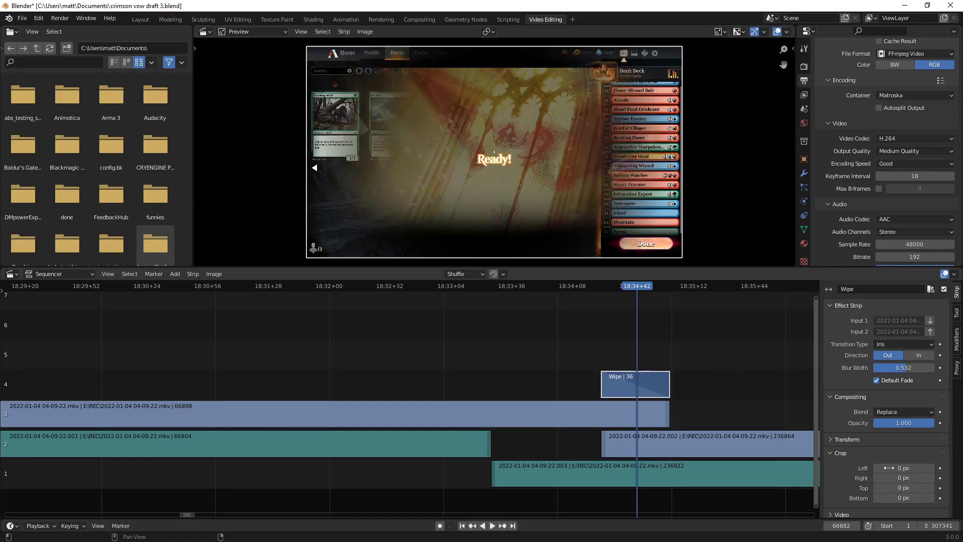
{"action": "left_click_drag", "start_coordinate": [889, 468], "coordinate": [930, 467]}
{"action": "left_click", "coordinate": [582, 283]}
{"action": "key", "text": "space"}
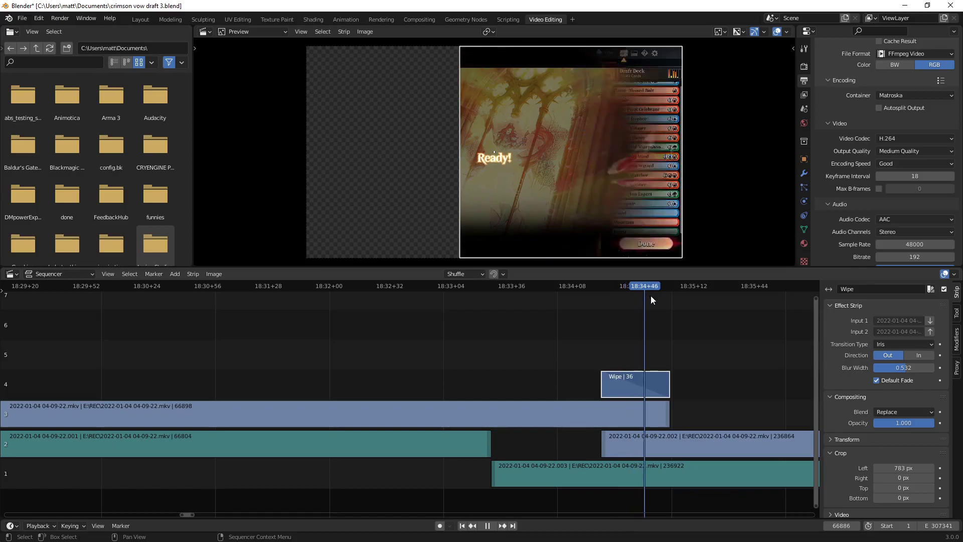
{"action": "left_click", "coordinate": [577, 286]}
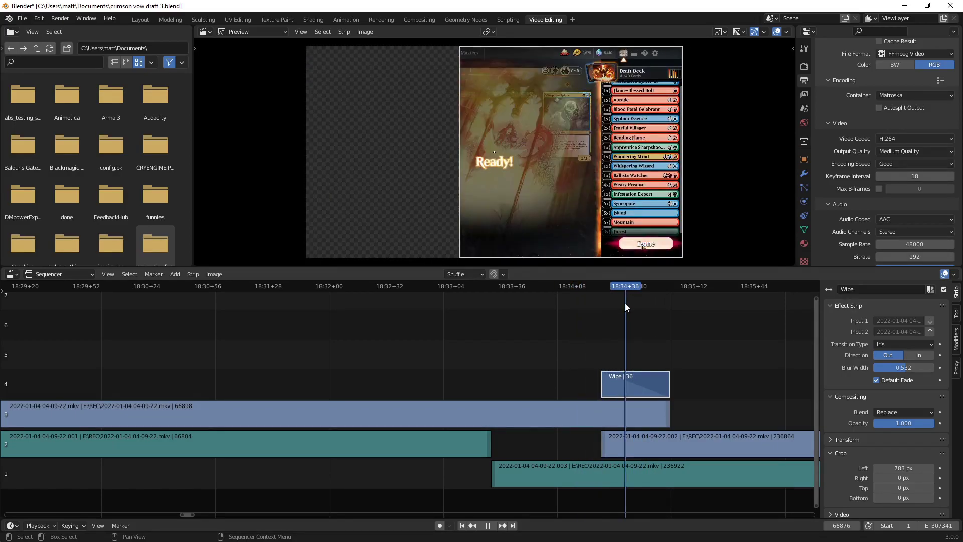
{"action": "key", "text": "Escape"}
{"action": "left_click_drag", "start_coordinate": [916, 469], "coordinate": [888, 469]}
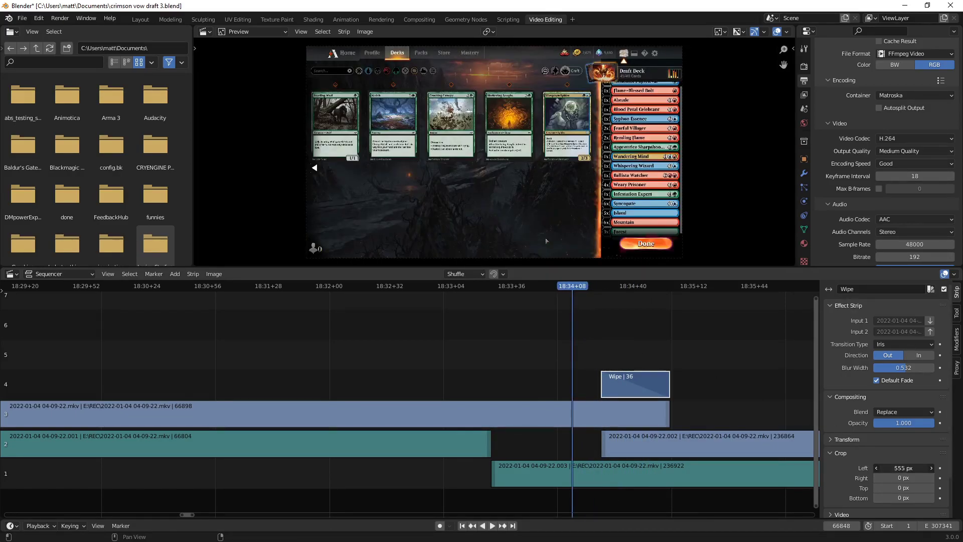
{"action": "left_click", "coordinate": [697, 356]}
{"action": "left_click", "coordinate": [830, 453]}
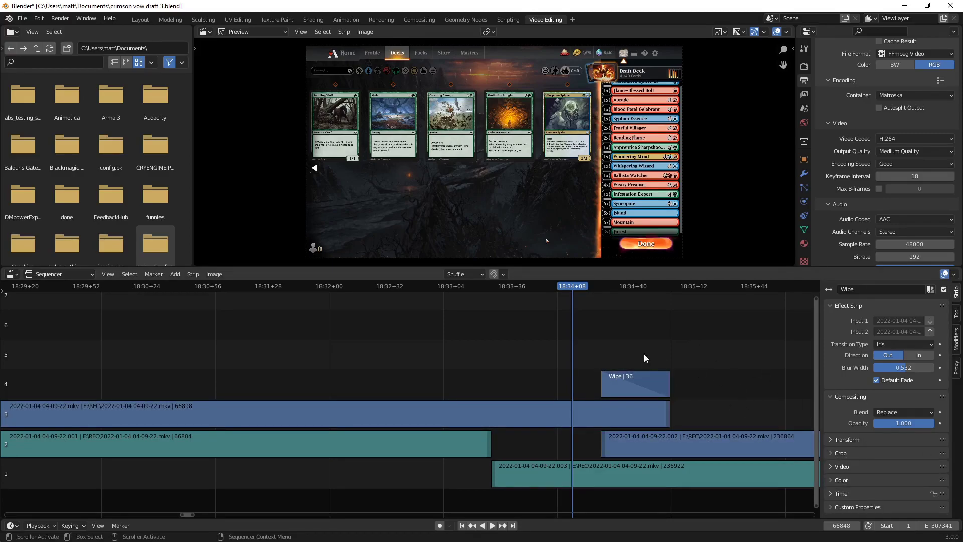
Select the Wipe strip and play back the iris transition across the overlap.
{"action": "left_click", "coordinate": [636, 384]}
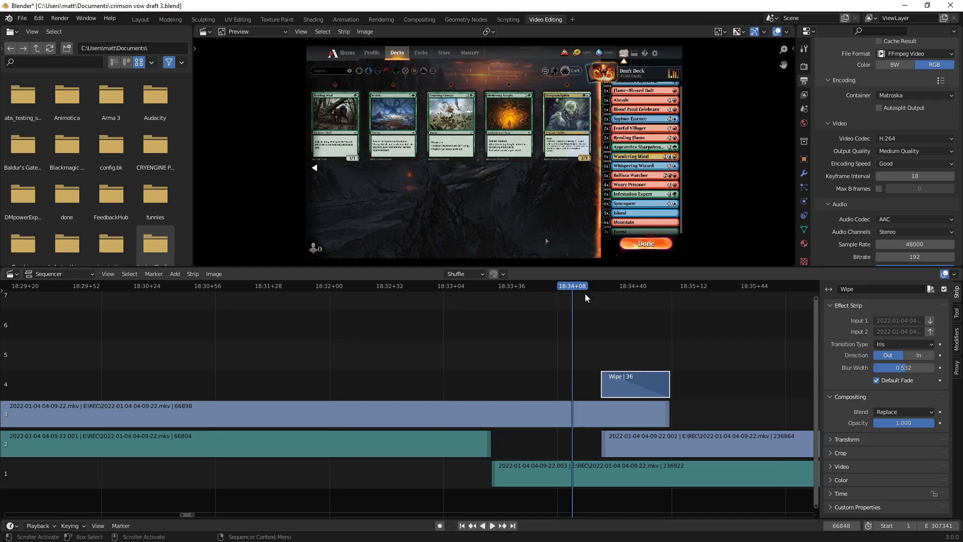
{"action": "left_click_drag", "start_coordinate": [573, 288], "coordinate": [571, 287]}
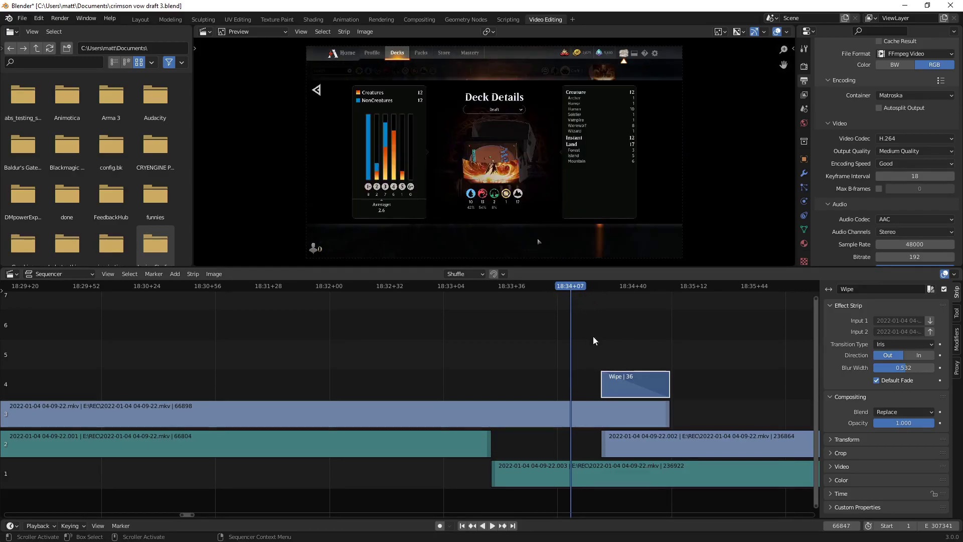
{"action": "left_click", "coordinate": [639, 285]}
{"action": "key", "text": "space"}
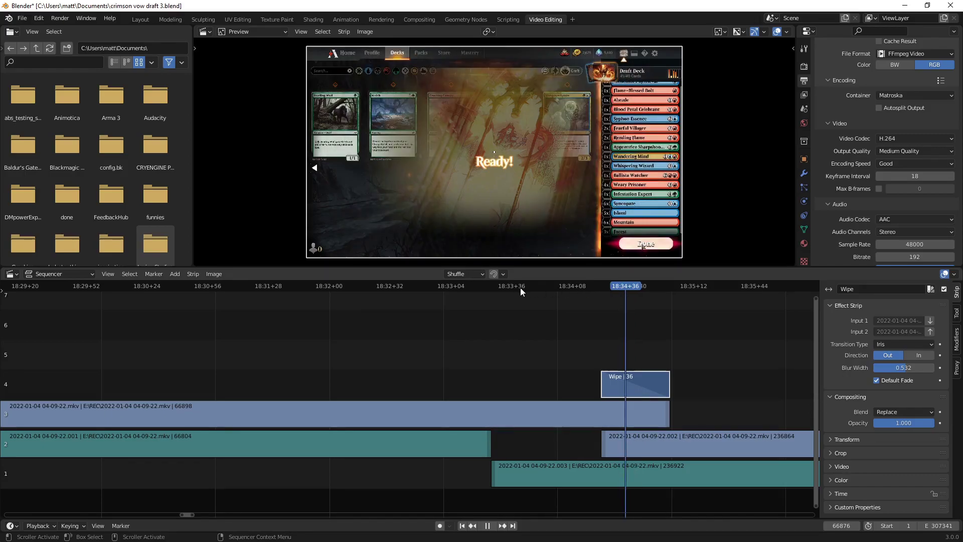
Stop playback at frame 66738 and set the scene's start frame to 66738.
{"action": "left_click_drag", "start_coordinate": [519, 287], "coordinate": [363, 281]}
{"action": "key", "text": "space"}
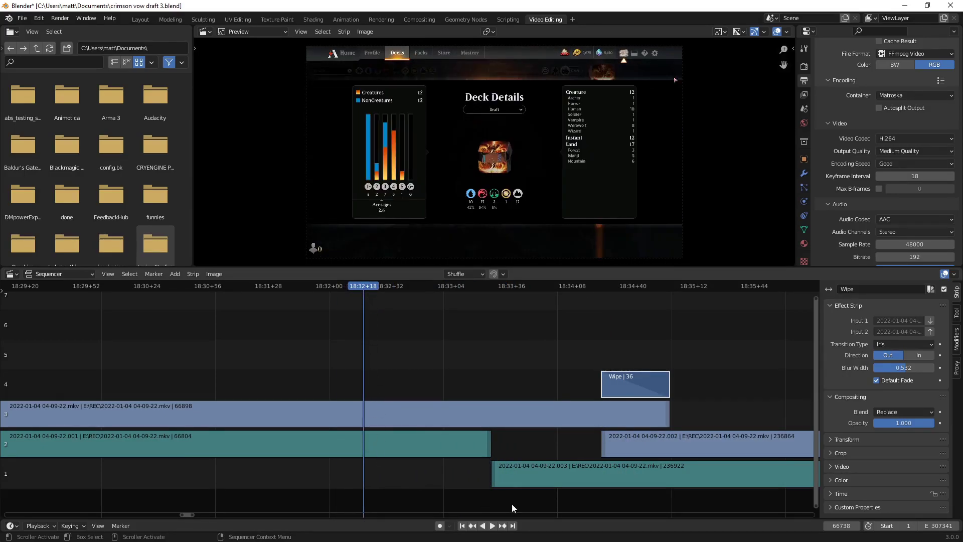
{"action": "left_click", "coordinate": [892, 525]}
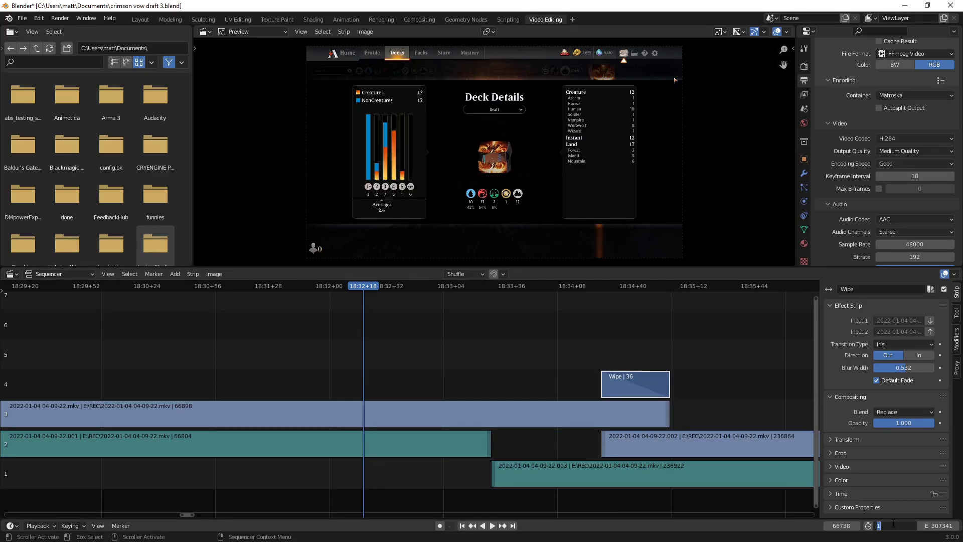
{"action": "key", "text": "Return"}
Move the playhead past the wipe to frame 66961 and set the scene's end frame to 66961.
{"action": "left_click_drag", "start_coordinate": [726, 296], "coordinate": [785, 294]}
{"action": "scroll", "coordinate": [785, 294], "scroll_direction": "down", "scroll_amount": 1}
{"action": "left_click", "coordinate": [733, 294]}
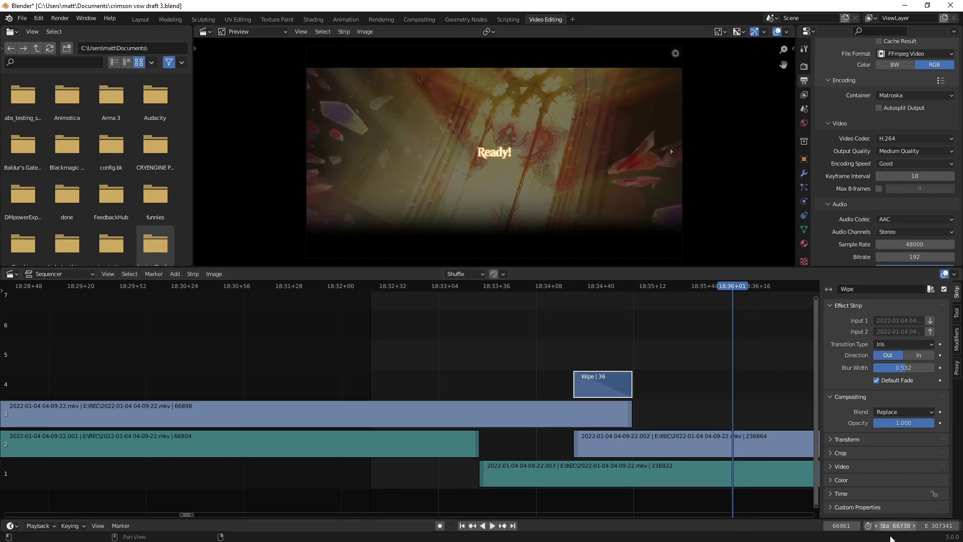
{"action": "left_click", "coordinate": [936, 525]}
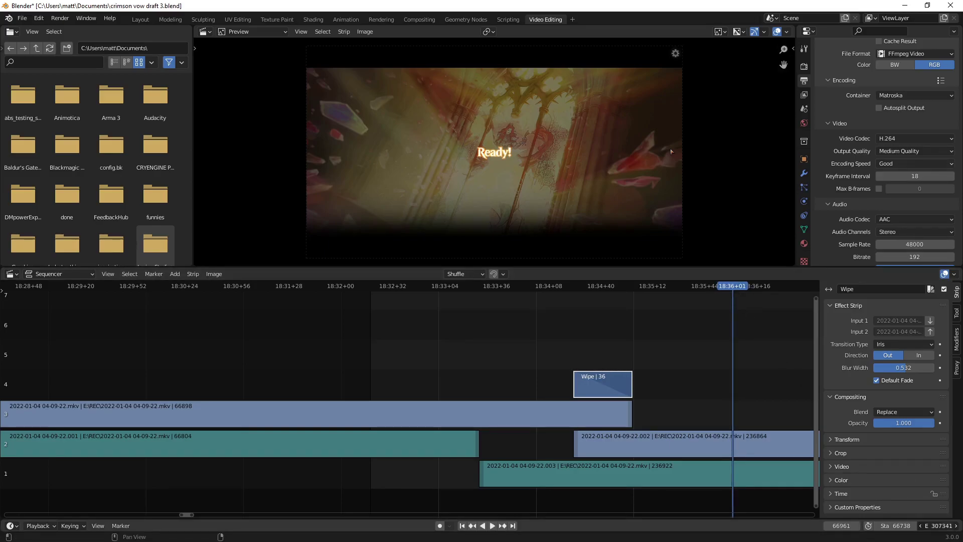
{"action": "type", "text": "66961"}
{"action": "key", "text": "Return"}
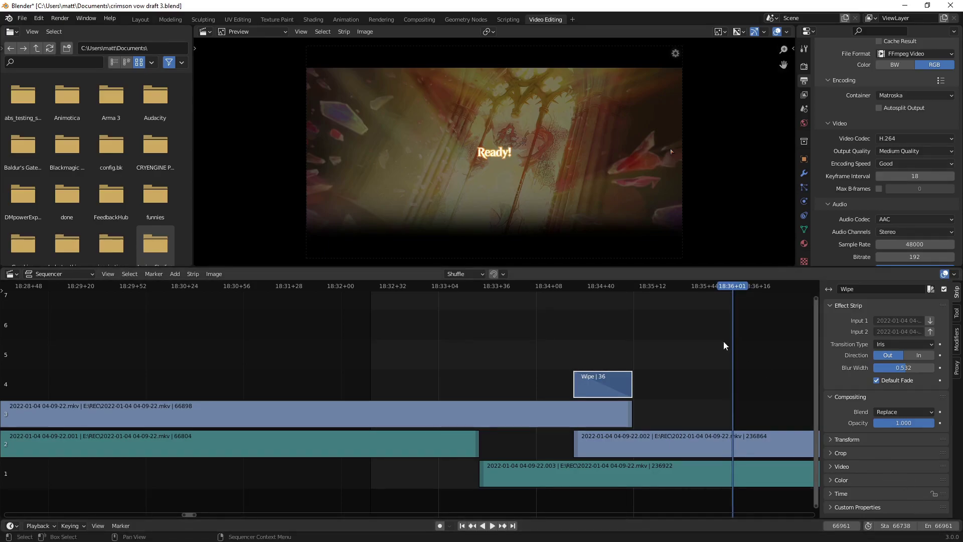
Deselect the strips and play back the shortened frame range across the wipe transition.
{"action": "scroll", "coordinate": [752, 357], "scroll_direction": "down", "scroll_amount": 3}
{"action": "left_click_drag", "start_coordinate": [377, 315], "coordinate": [594, 351]}
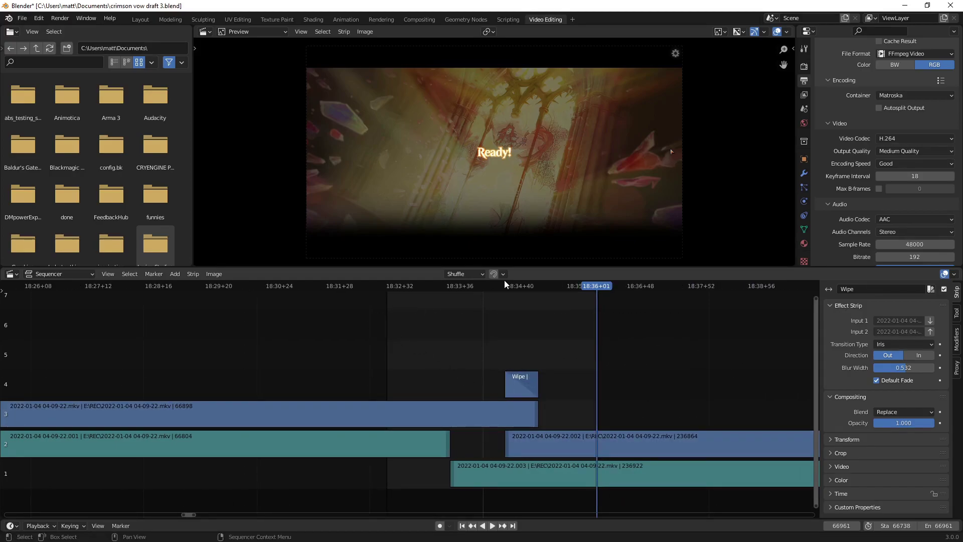
{"action": "left_click", "coordinate": [458, 283]}
{"action": "key", "text": "space"}
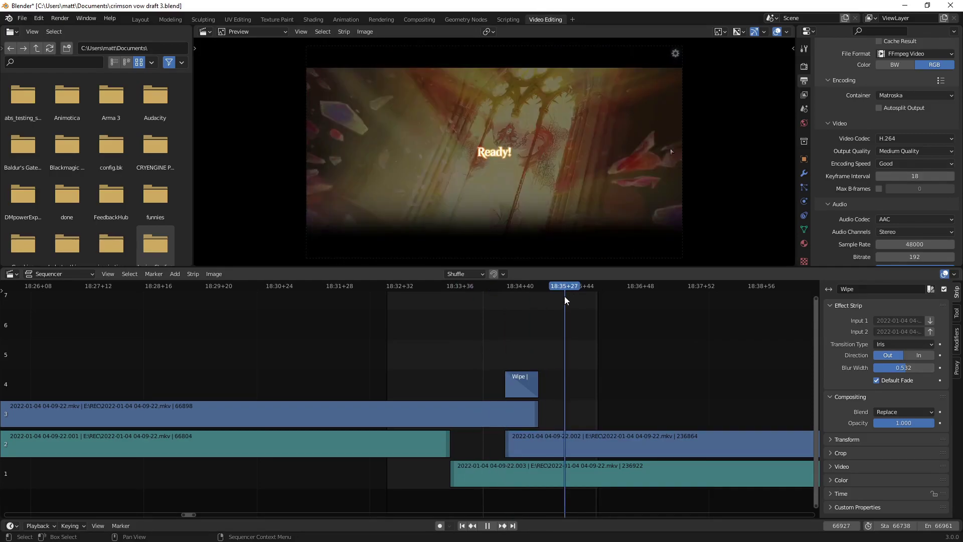
{"action": "left_click", "coordinate": [492, 290]}
{"action": "key", "text": "space"}
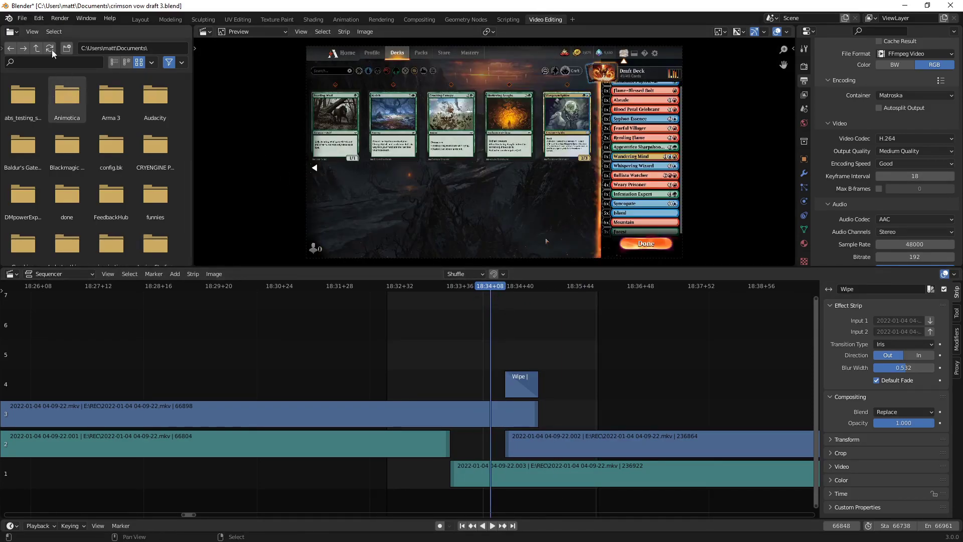
Play back the sequence from frame 66777 towards the wipe, stop, and scrub back to frame 66771.
{"action": "scroll", "coordinate": [356, 302], "scroll_direction": "down", "scroll_amount": 7}
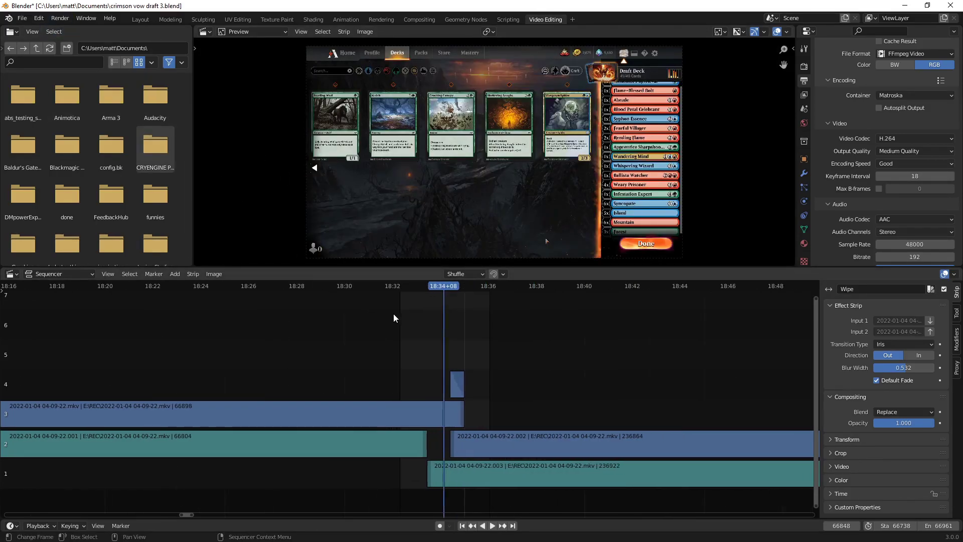
{"action": "scroll", "coordinate": [341, 414], "scroll_direction": "down", "scroll_amount": 2}
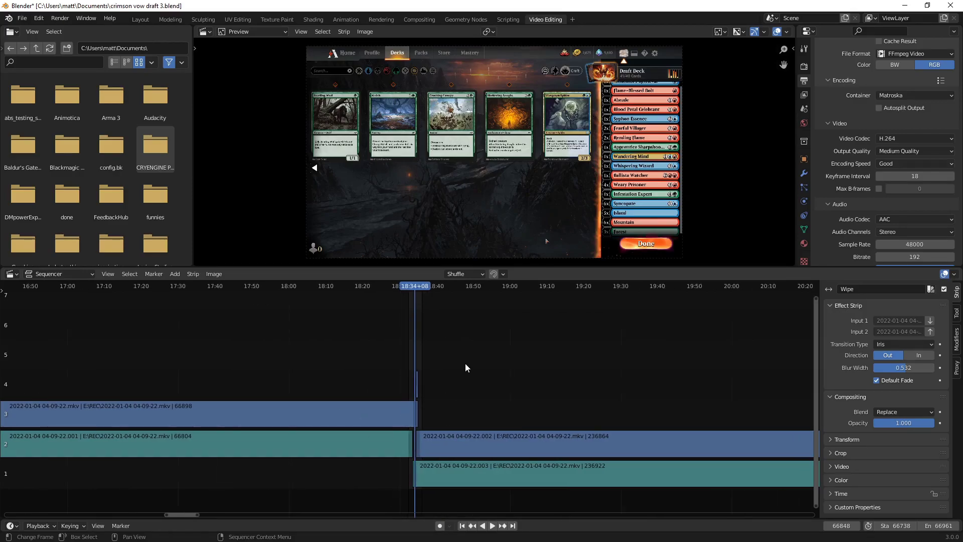
{"action": "scroll", "coordinate": [368, 401], "scroll_direction": "up", "scroll_amount": 4}
{"action": "scroll", "coordinate": [293, 405], "scroll_direction": "up", "scroll_amount": 10}
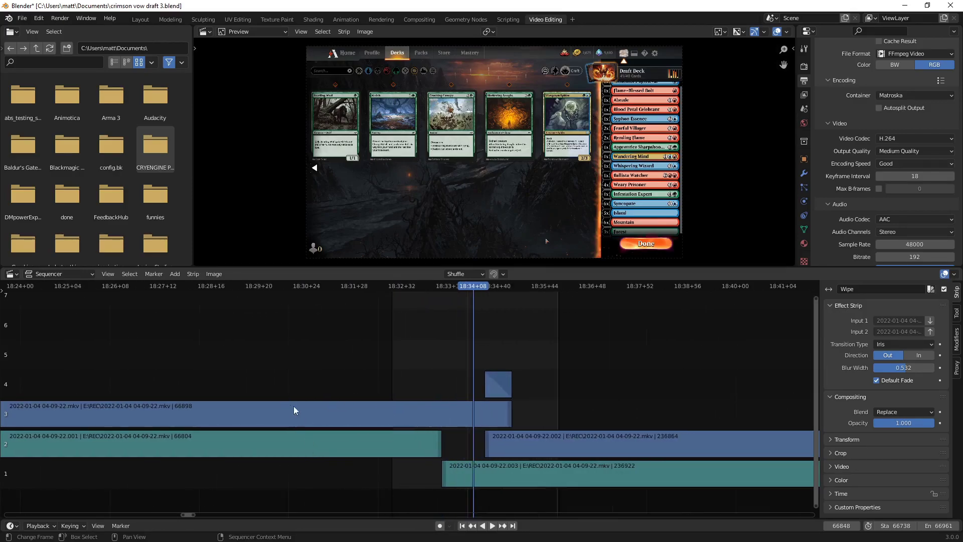
{"action": "left_click", "coordinate": [428, 286]}
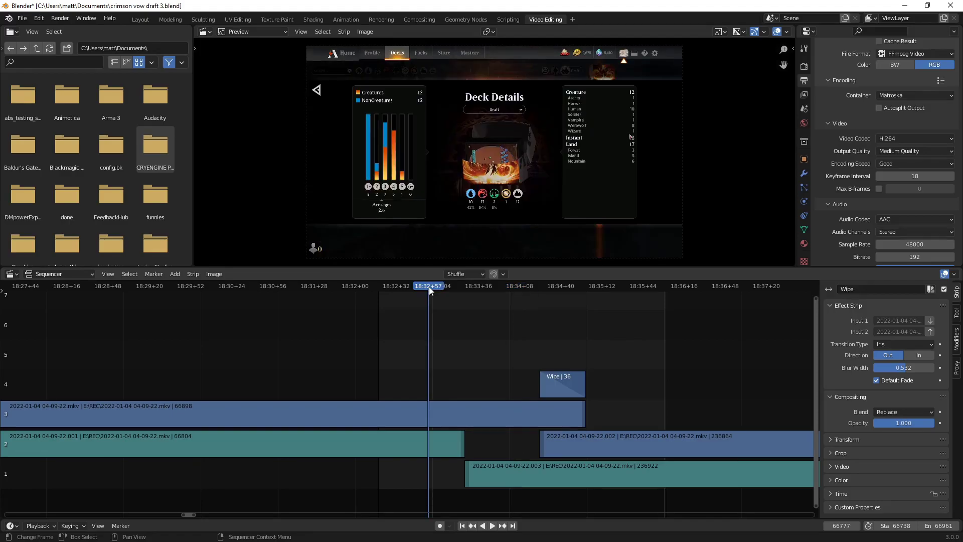
{"action": "key", "text": "space"}
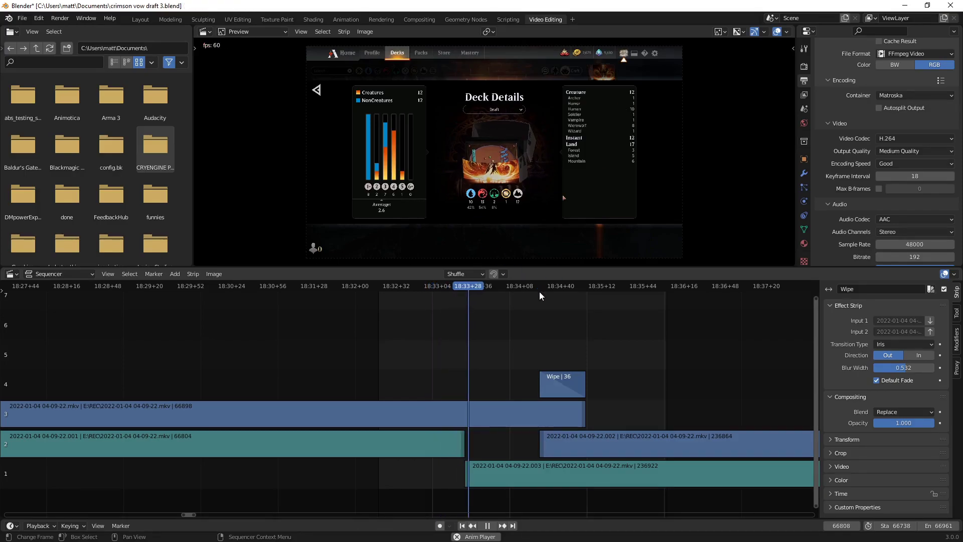
{"action": "key", "text": "space"}
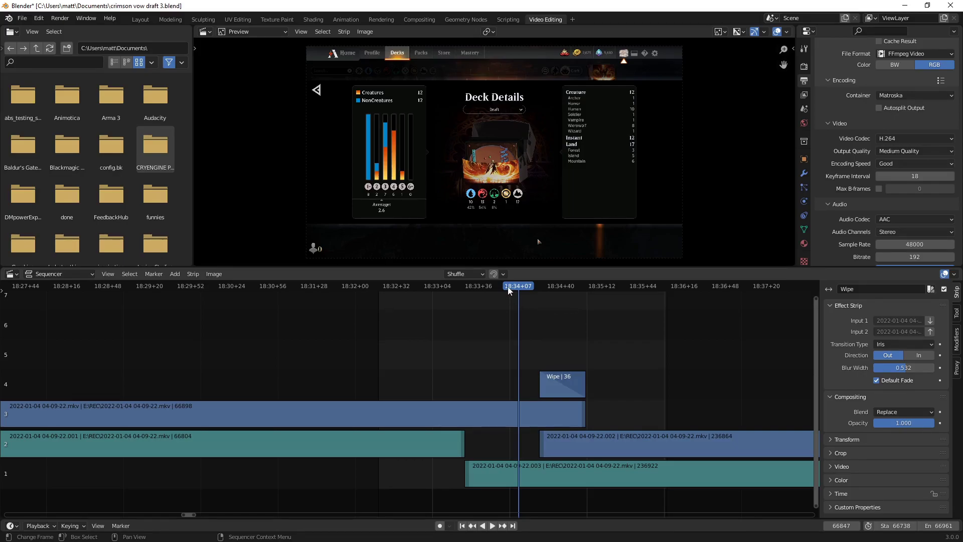
{"action": "left_click_drag", "start_coordinate": [508, 287], "coordinate": [421, 289]}
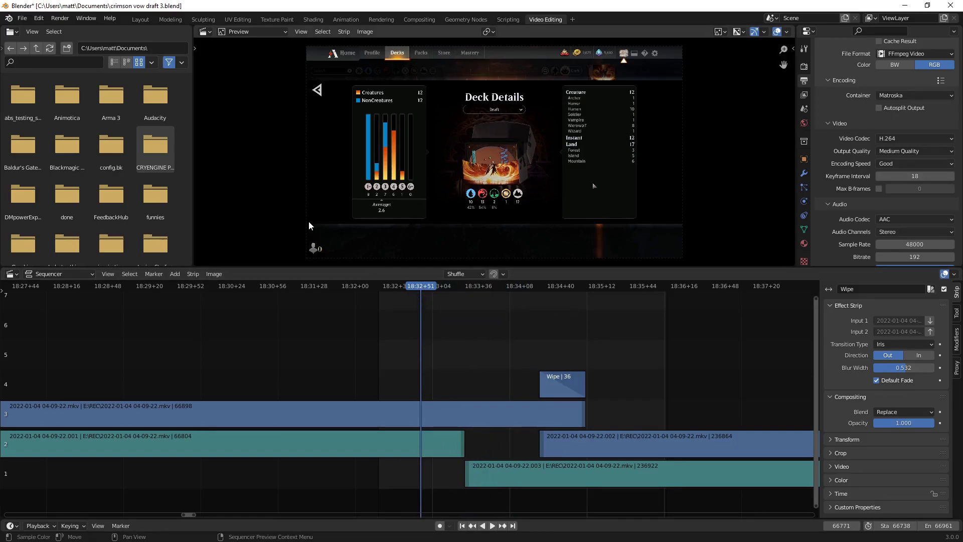
Review the frame range, output folder and encoding settings, and render the animation.
{"action": "left_click", "coordinate": [58, 18]}
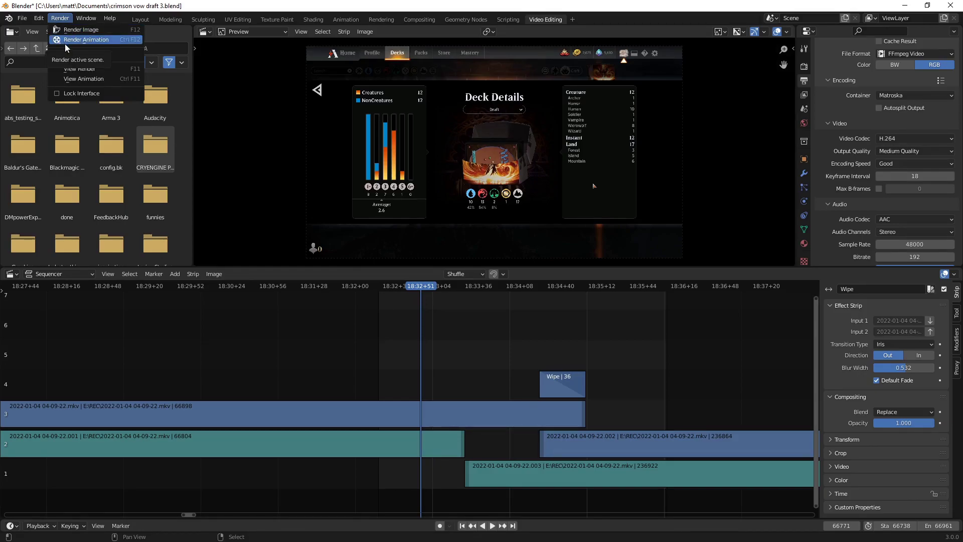
{"action": "scroll", "coordinate": [919, 194], "scroll_direction": "down", "scroll_amount": 2}
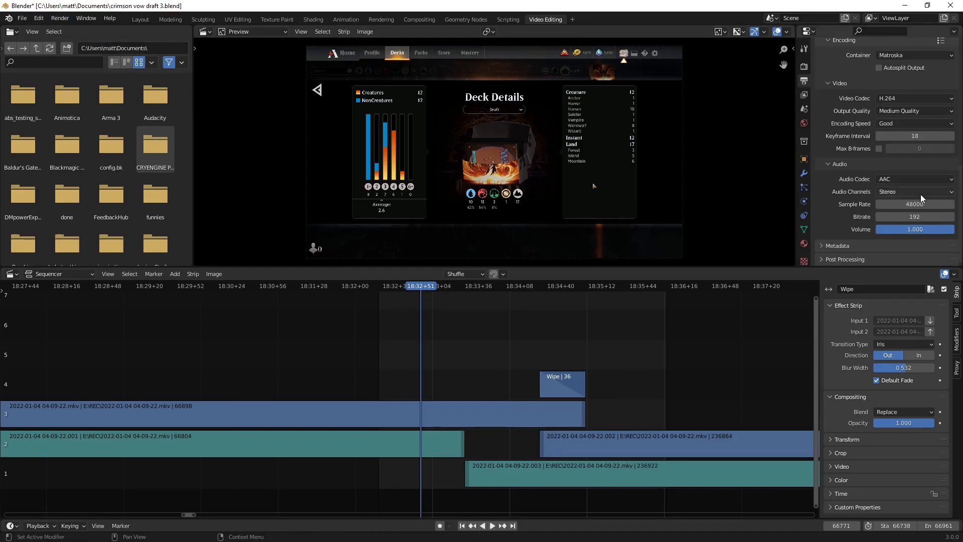
{"action": "scroll", "coordinate": [827, 248], "scroll_direction": "up", "scroll_amount": 5}
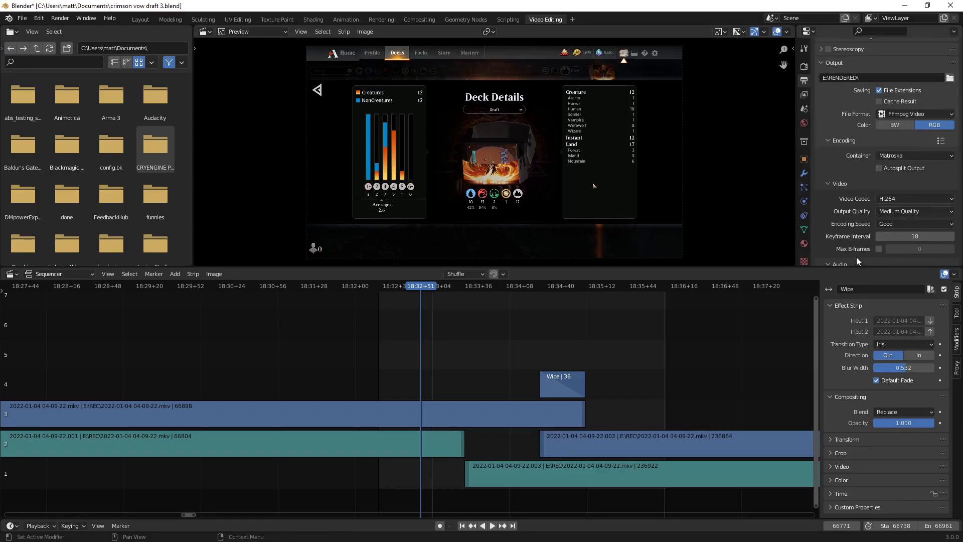
{"action": "scroll", "coordinate": [892, 165], "scroll_direction": "up", "scroll_amount": 5}
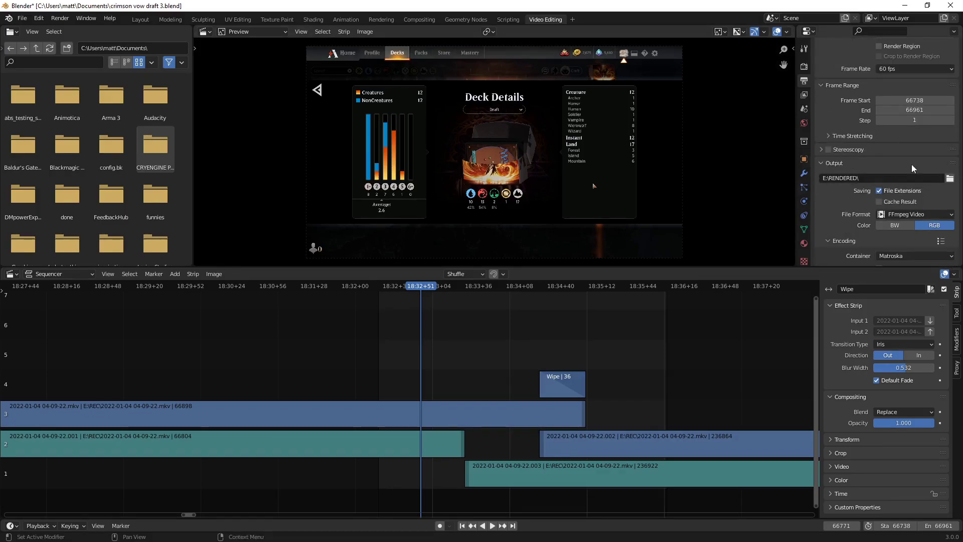
{"action": "scroll", "coordinate": [838, 236], "scroll_direction": "down", "scroll_amount": 5}
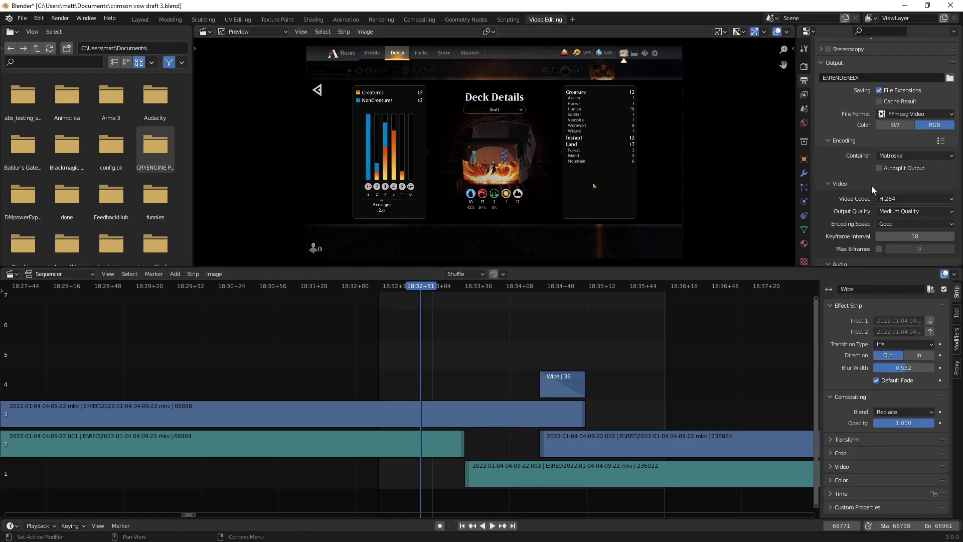
{"action": "left_click", "coordinate": [60, 18]}
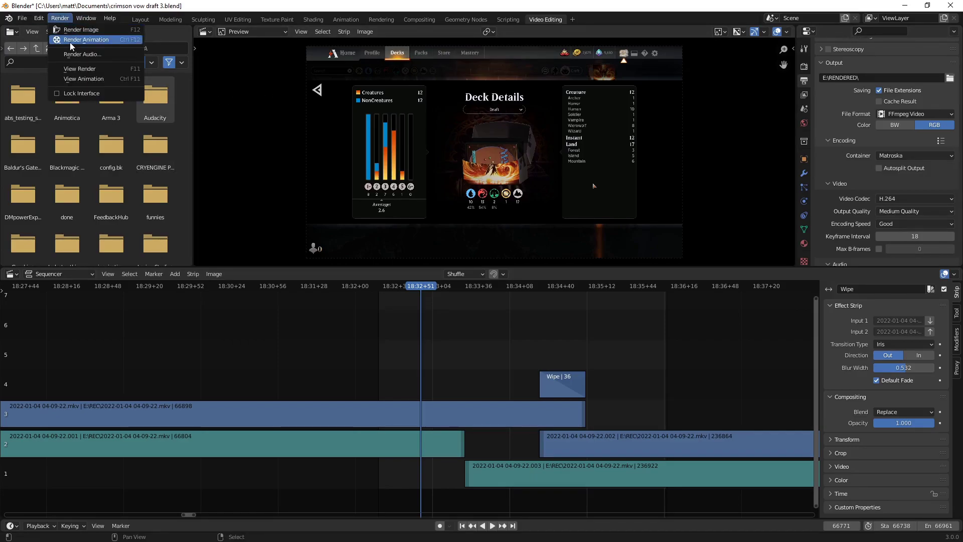
{"action": "left_click", "coordinate": [70, 42]}
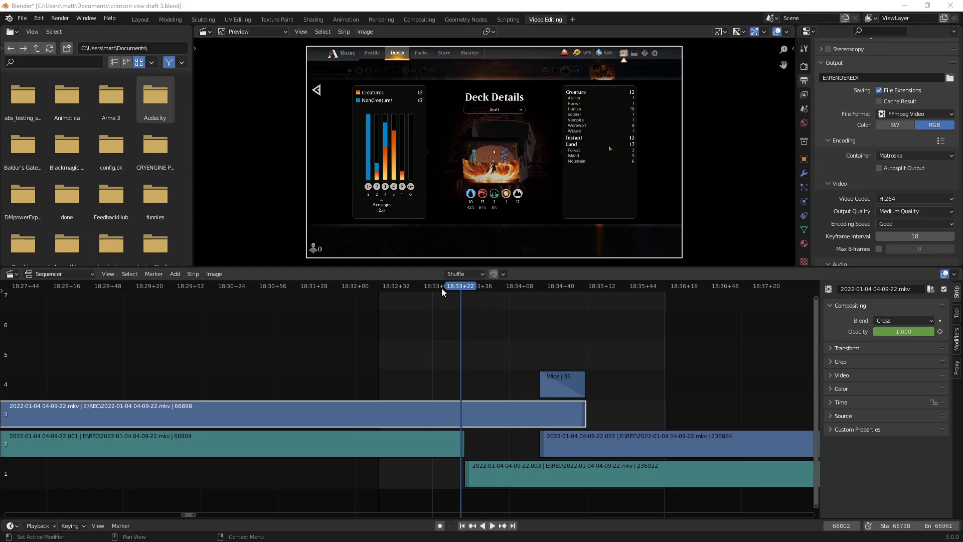
Scrub to frame 66849 just before the wipe and play the sequence across the transition.
{"action": "left_click_drag", "start_coordinate": [466, 287], "coordinate": [521, 288]}
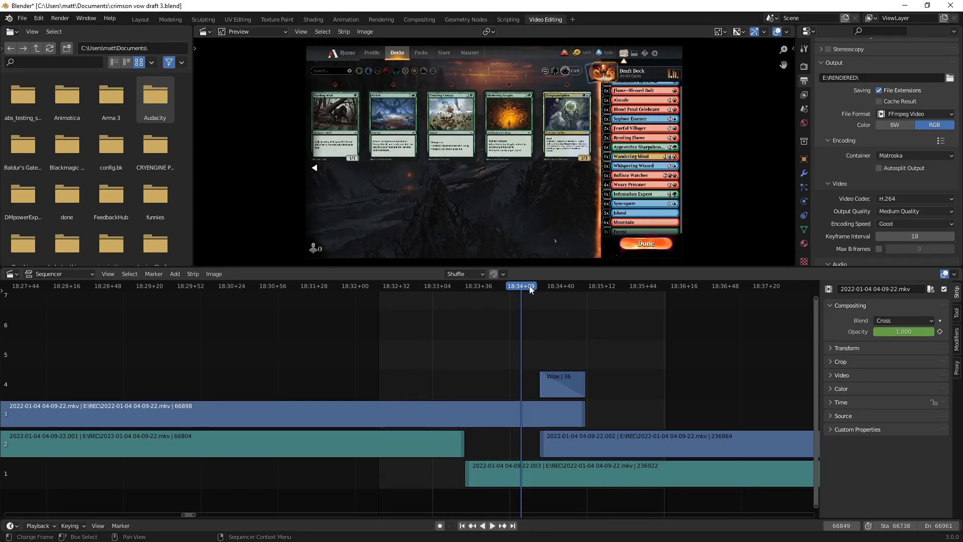
{"action": "key", "text": "space"}
{"action": "key", "text": "space"}
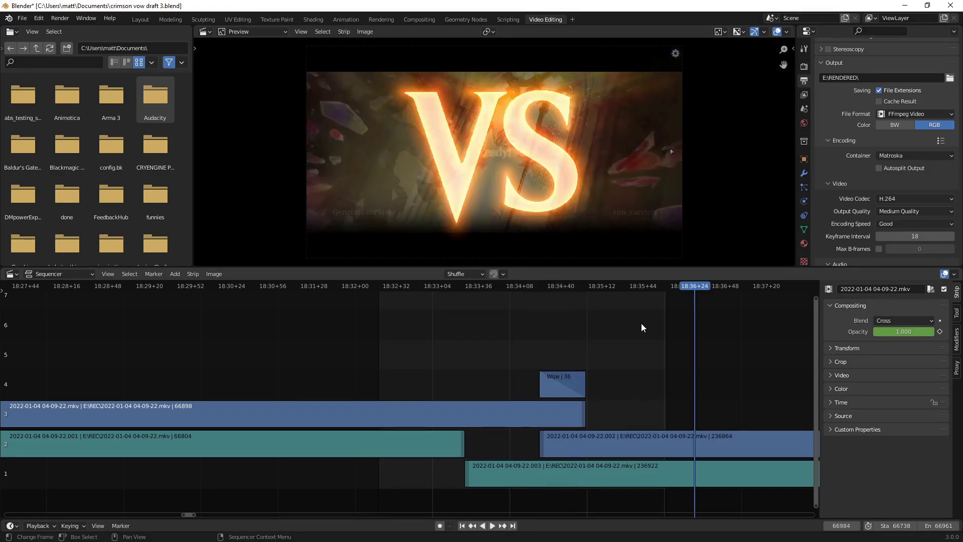
Move the playhead to frame 67312 and split the second clip's video and audio strips there.
{"action": "mouse_move", "coordinate": [654, 283]}
{"action": "left_mouse_down"}
{"action": "mouse_move", "coordinate": [613, 291]}
{"action": "mouse_move", "coordinate": [669, 287]}
{"action": "left_mouse_up"}
{"action": "scroll", "coordinate": [752, 332], "scroll_direction": "down", "scroll_amount": 4}
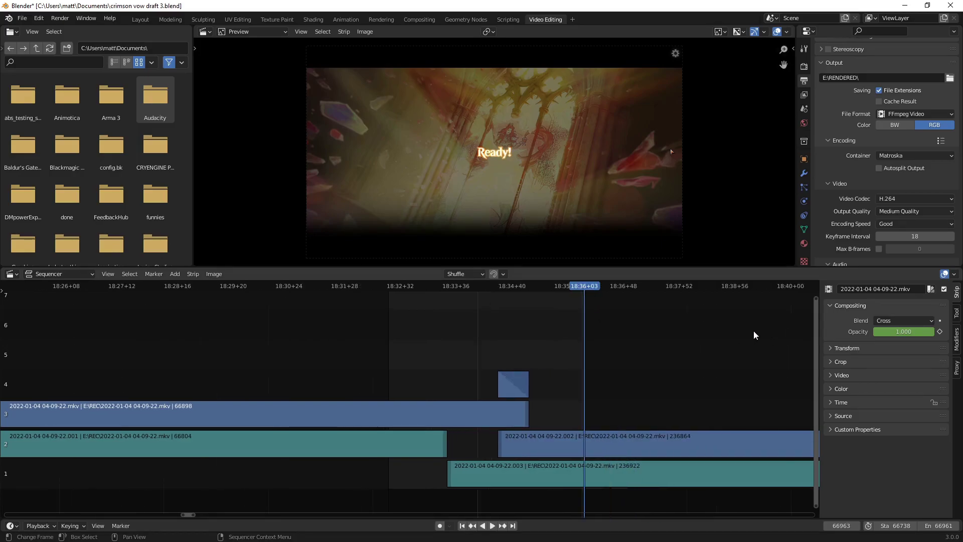
{"action": "left_click_drag", "start_coordinate": [598, 283], "coordinate": [687, 298]}
{"action": "scroll", "coordinate": [684, 303], "scroll_direction": "down", "scroll_amount": 3}
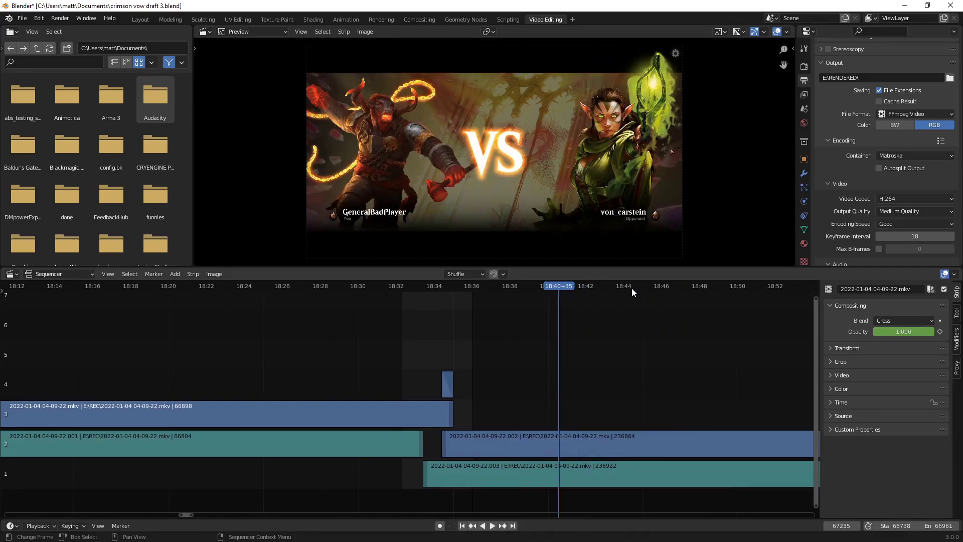
{"action": "left_click_drag", "start_coordinate": [631, 289], "coordinate": [584, 288]}
{"action": "left_click_drag", "start_coordinate": [602, 399], "coordinate": [622, 509]}
{"action": "key", "text": "k"}
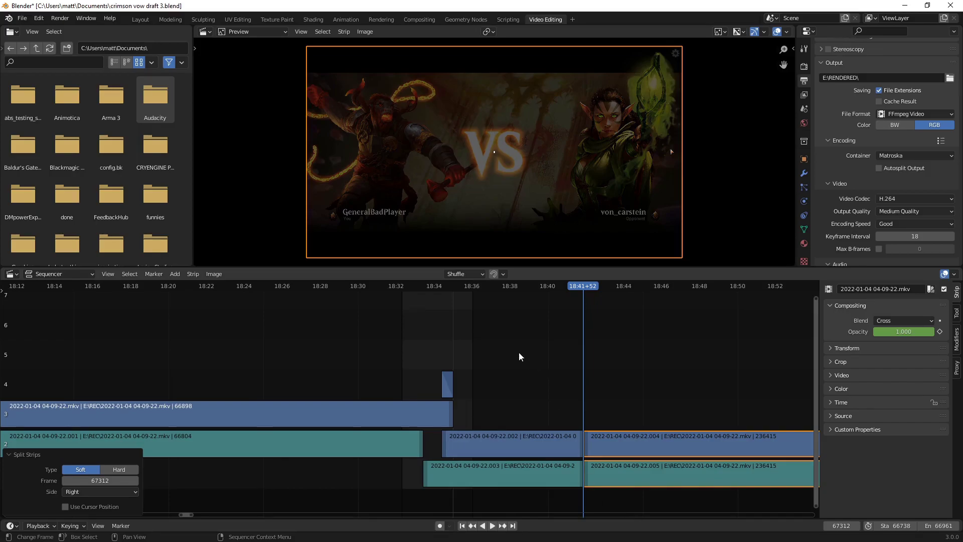
Delete the second clip's short video and audio segments before the new cut, along with their attached wipe.
{"action": "left_click_drag", "start_coordinate": [515, 397], "coordinate": [531, 507]}
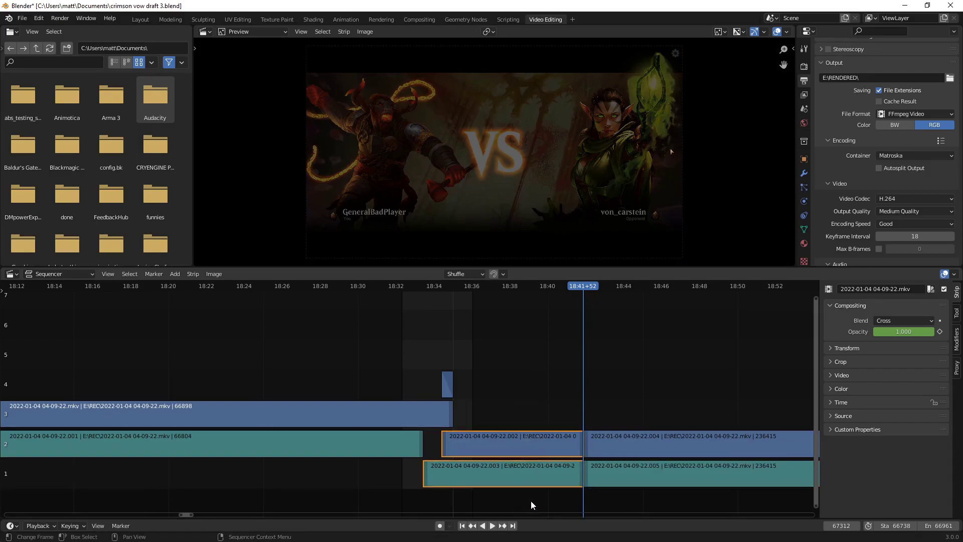
{"action": "key", "text": "Delete"}
{"action": "left_click_drag", "start_coordinate": [448, 368], "coordinate": [495, 399]}
Move the remaining second-clip strips back against the first clip's audio and extend the video's start about 30 frames to overlap the first clip.
{"action": "left_click_drag", "start_coordinate": [634, 384], "coordinate": [709, 493]}
{"action": "left_click_drag", "start_coordinate": [598, 466], "coordinate": [423, 468]}
{"action": "left_click", "coordinate": [455, 442]}
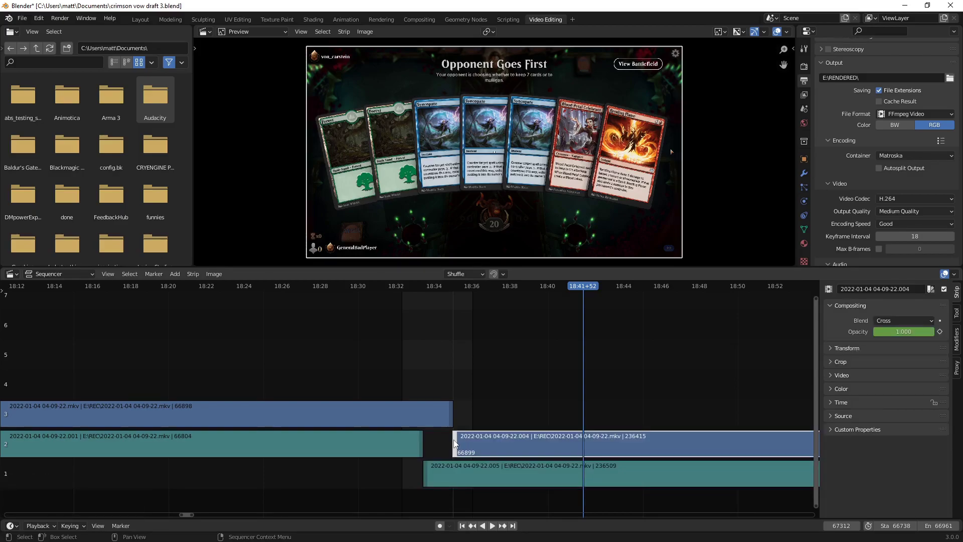
{"action": "left_click_drag", "start_coordinate": [454, 439], "coordinate": [444, 438]}
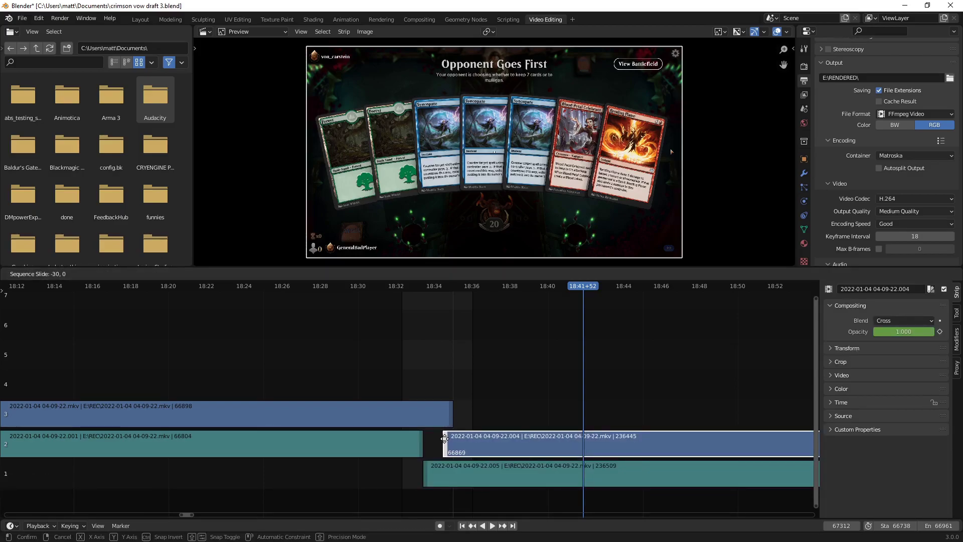
Add a Wipe transition between the first clip's video strip and the overlapping second video strip.
{"action": "left_click", "coordinate": [430, 413]}
{"action": "left_click", "coordinate": [445, 436], "text": "shift"}
{"action": "key", "text": "shift+a"}
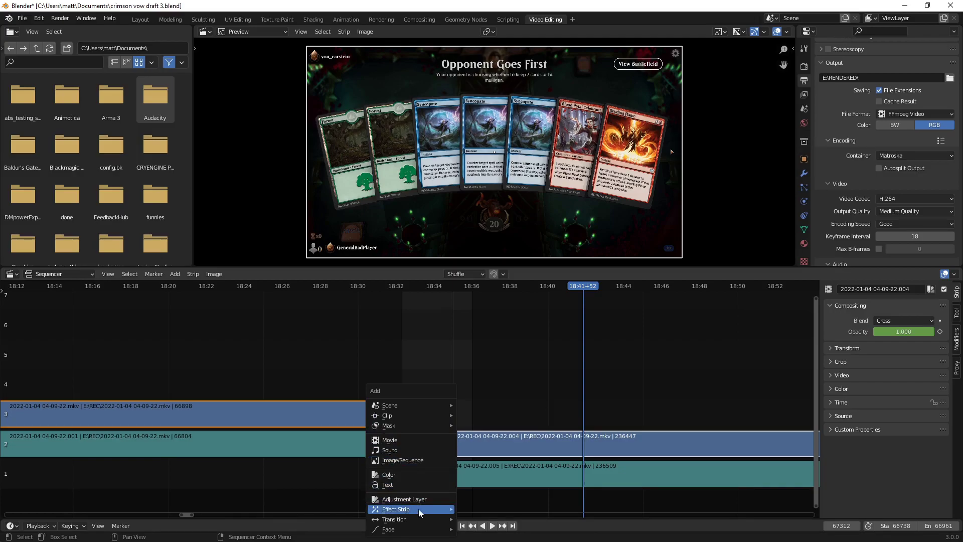
{"action": "mouse_move", "coordinate": [420, 520]}
{"action": "left_click", "coordinate": [525, 519]}
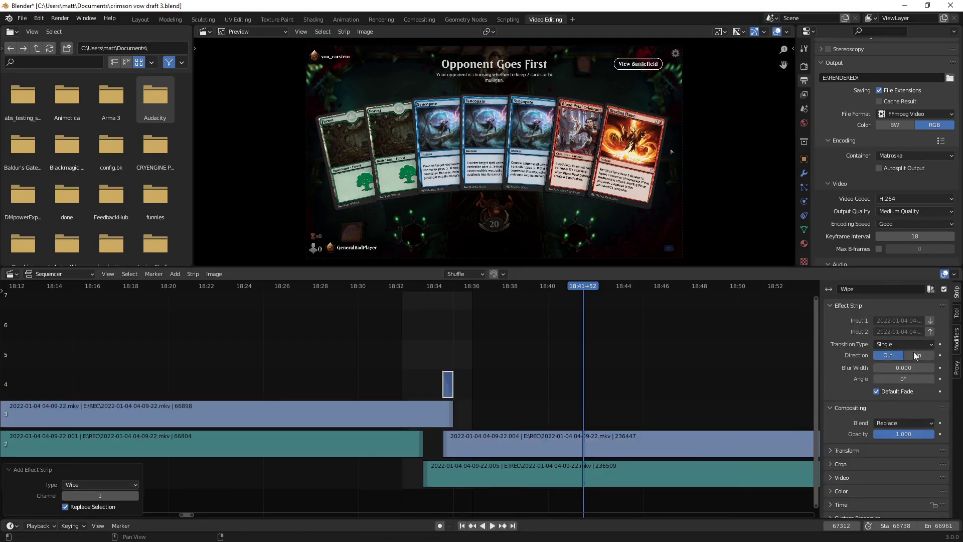
Set the wipe's transition type to Iris and its blur width to 0.484.
{"action": "left_click", "coordinate": [914, 344]}
{"action": "left_click", "coordinate": [878, 379]}
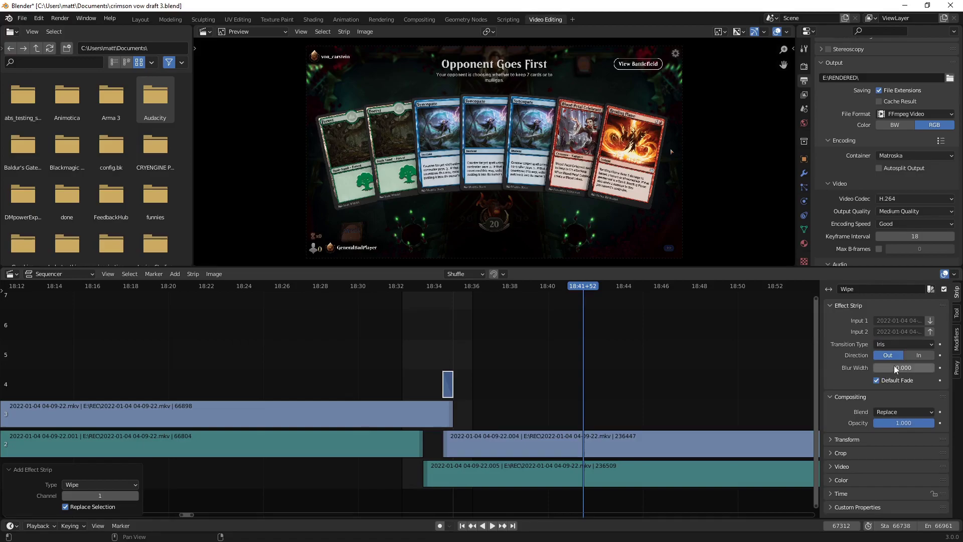
{"action": "left_click_drag", "start_coordinate": [903, 367], "coordinate": [932, 368]}
Move the playhead to just before the new wipe and play back the sequence across it.
{"action": "left_click", "coordinate": [412, 298]}
{"action": "left_click", "coordinate": [441, 286]}
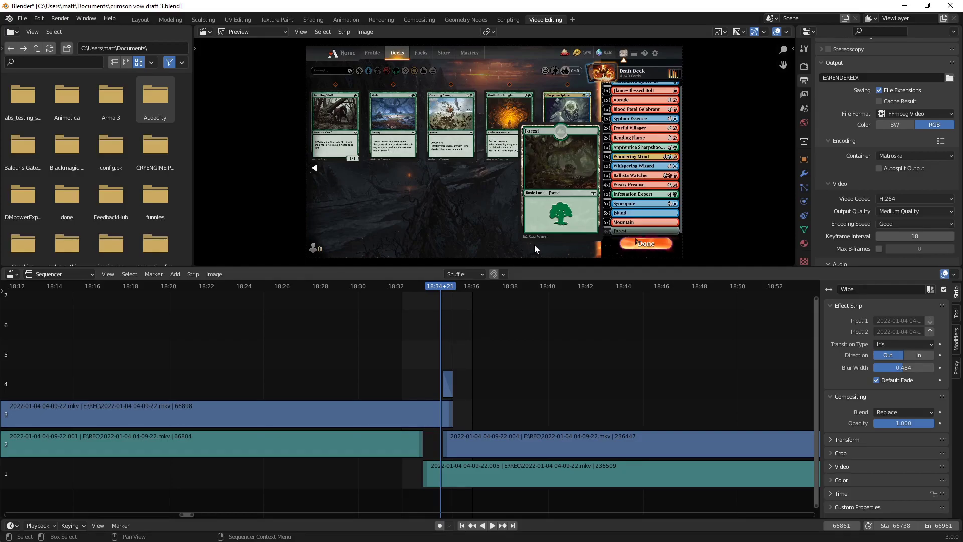
{"action": "key", "text": "space"}
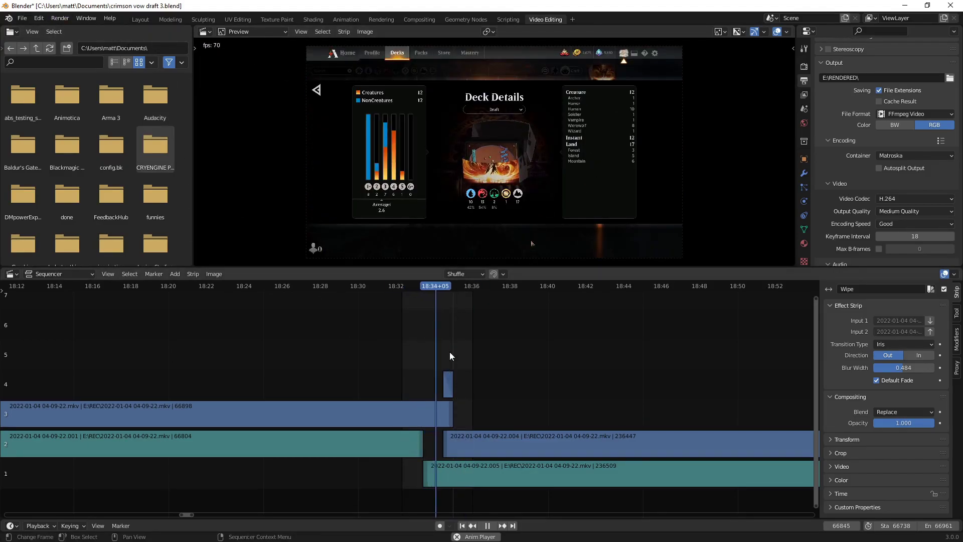
{"action": "key", "text": "space"}
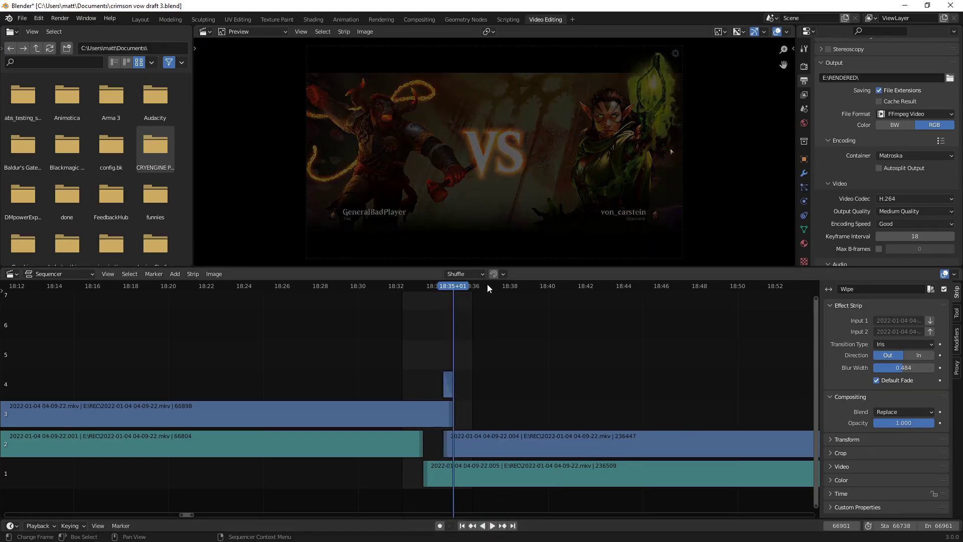
Move the playhead to frame 67007 and set the scene's end frame to 67007.
{"action": "left_click", "coordinate": [488, 288]}
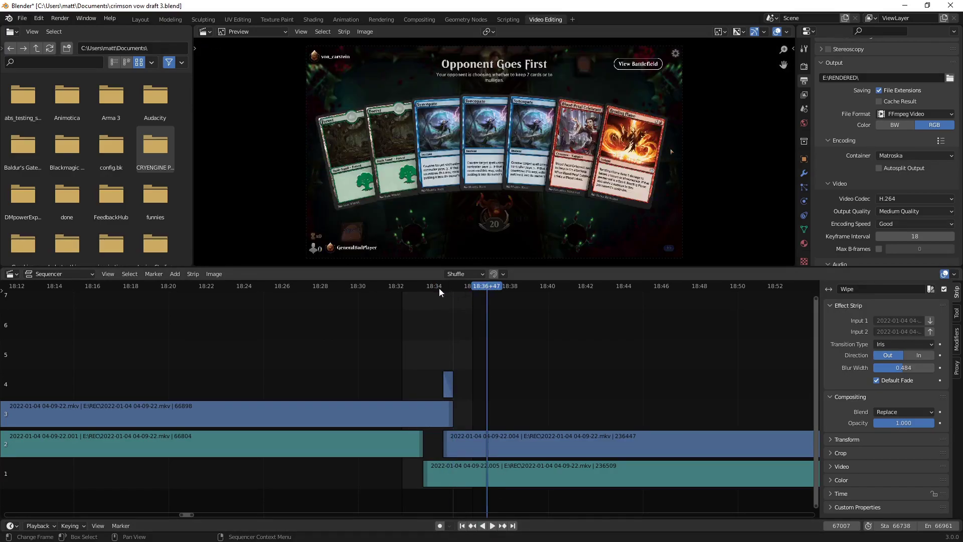
{"action": "left_click", "coordinate": [942, 525]}
{"action": "type", "text": "67007"}
{"action": "key", "text": "Return"}
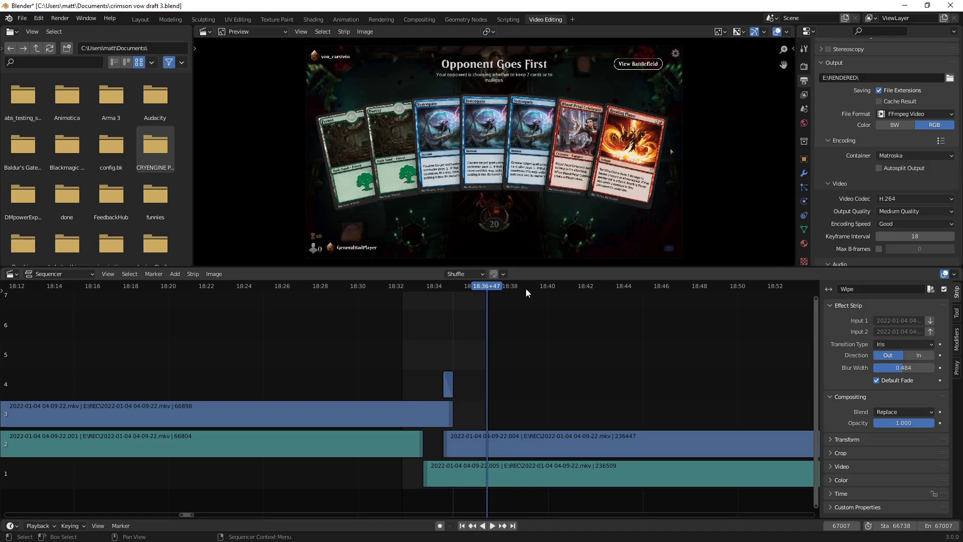
Render the animation for the updated frame range and close the render window.
{"action": "left_click", "coordinate": [60, 18]}
{"action": "left_click", "coordinate": [88, 36]}
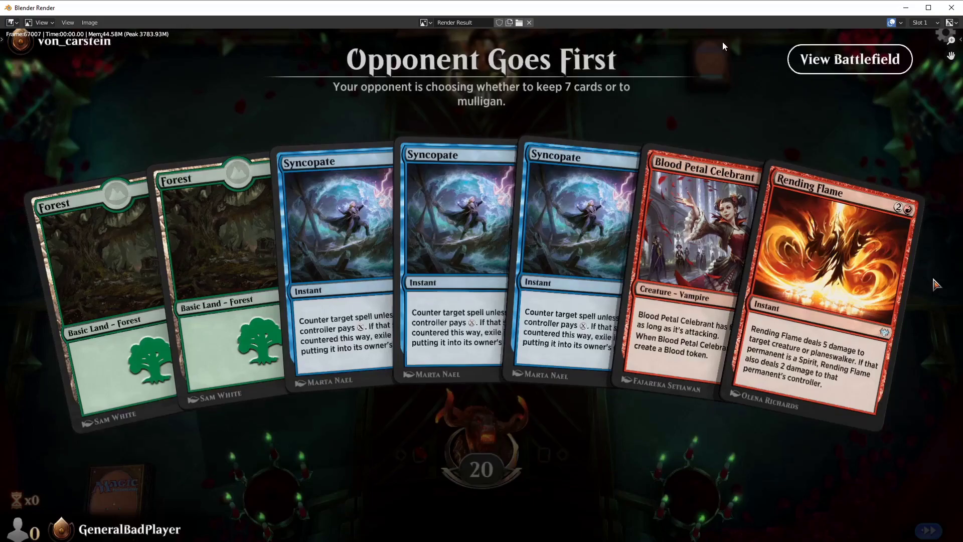
{"action": "left_click", "coordinate": [951, 8]}
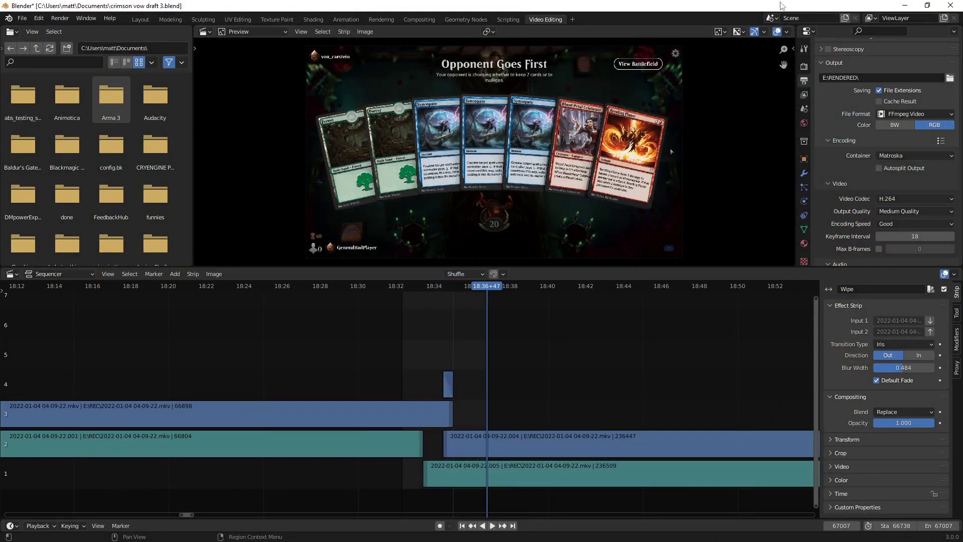
Browse the output folder to check the rendered files, and leave the output path as it is.
{"action": "scroll", "coordinate": [902, 152], "scroll_direction": "up", "scroll_amount": 3}
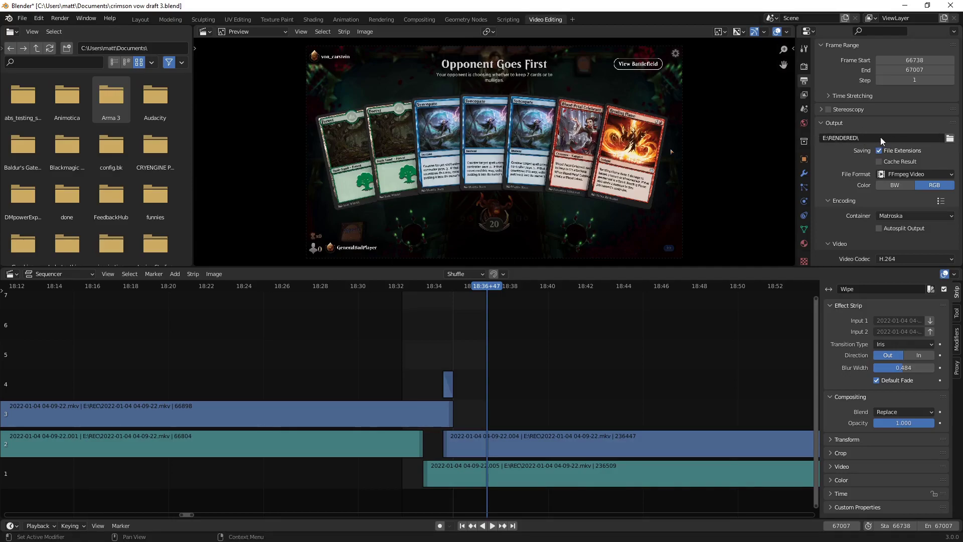
{"action": "left_click", "coordinate": [949, 138]}
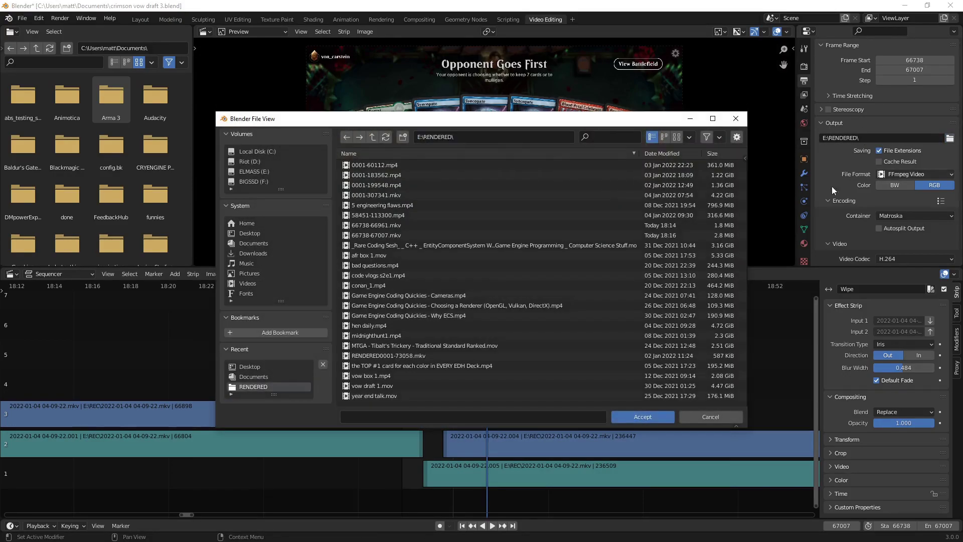
{"action": "left_click", "coordinate": [702, 417]}
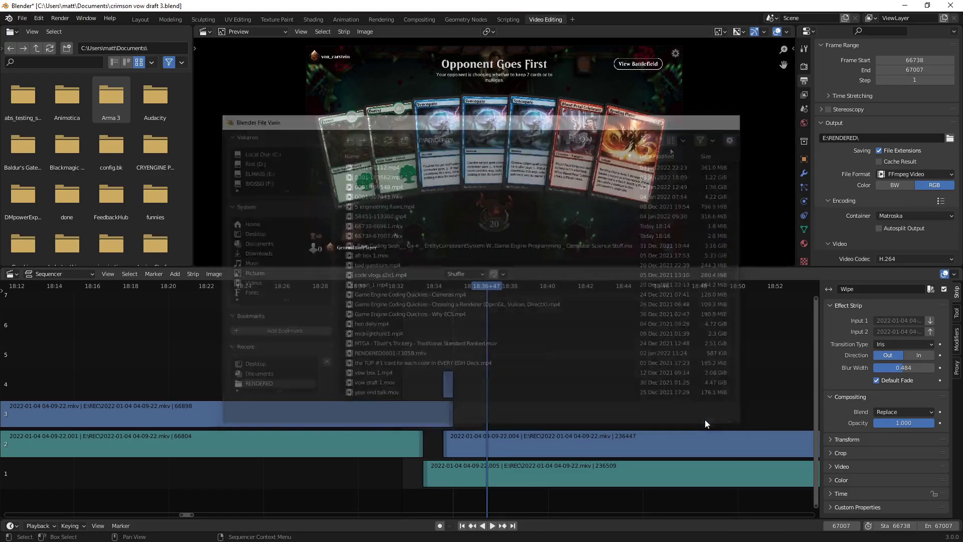
Copy the output path E:\RENDERED\ and open that folder in File Explorer.
{"action": "left_click", "coordinate": [892, 138]}
{"action": "key", "text": "ctrl+c"}
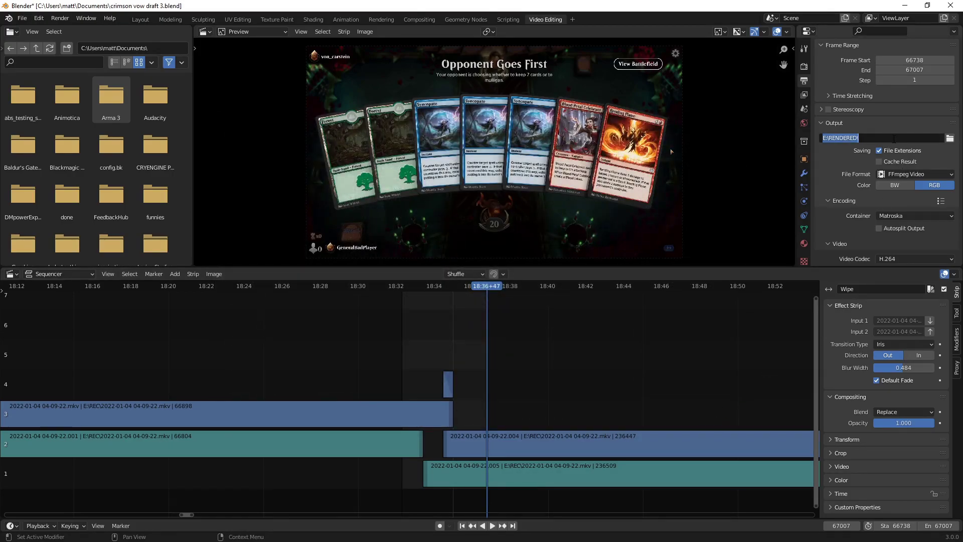
{"action": "key", "text": "BackSpace"}
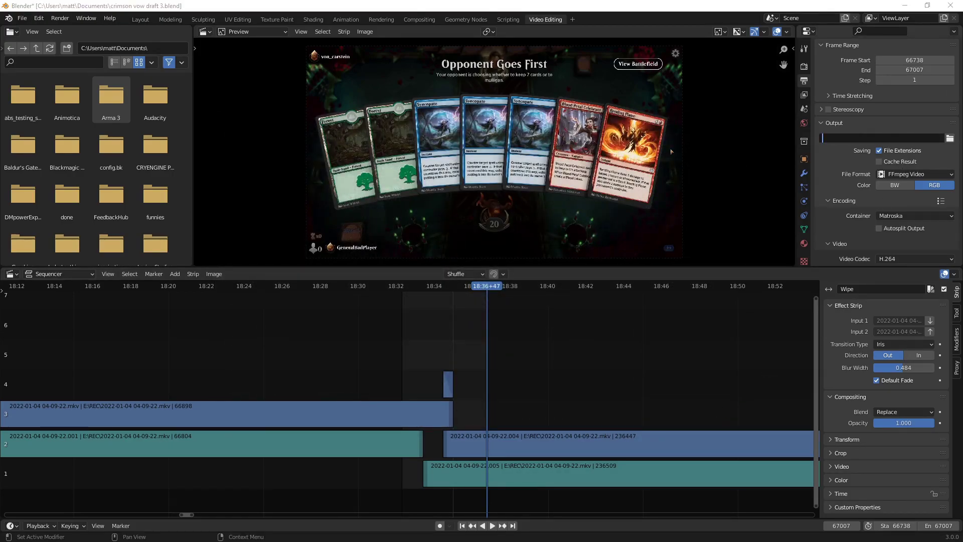
{"action": "key", "text": "super+e"}
{"action": "left_click", "coordinate": [470, 112]}
{"action": "key", "text": "ctrl+v"}
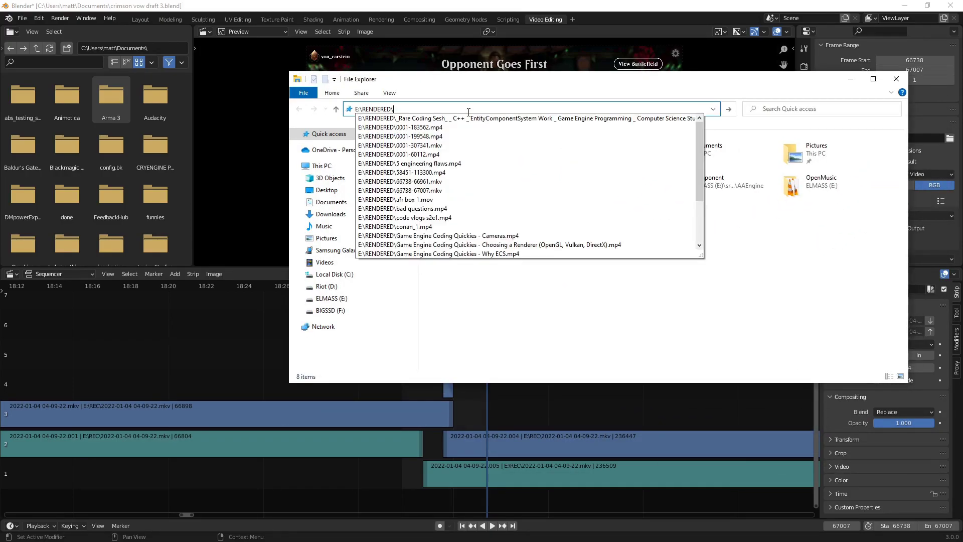
{"action": "key", "text": "Return"}
Play the rendered file 66738-66961.mkv in VLC media player, pausing and resuming at the wipe, and close the player.
{"action": "left_click", "coordinate": [461, 141]}
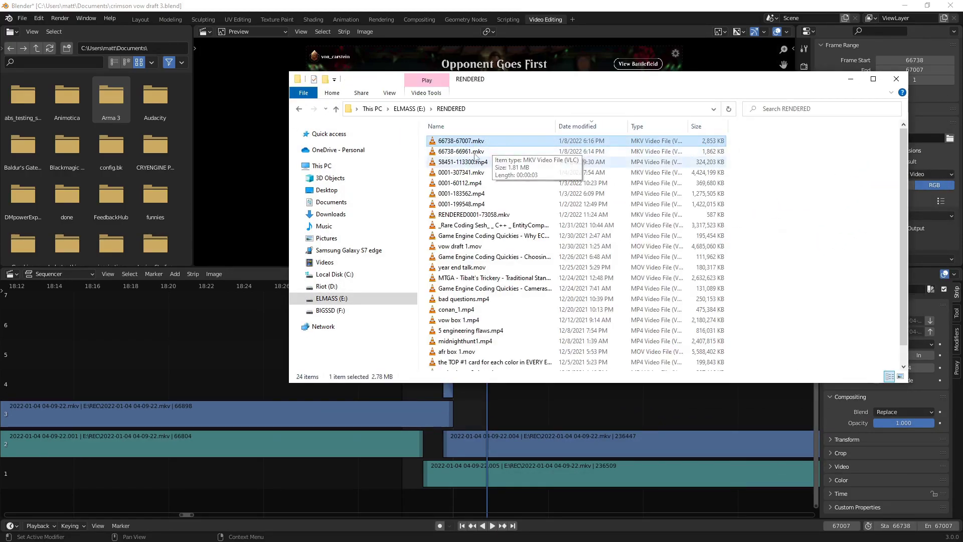
{"action": "left_click", "coordinate": [466, 151]}
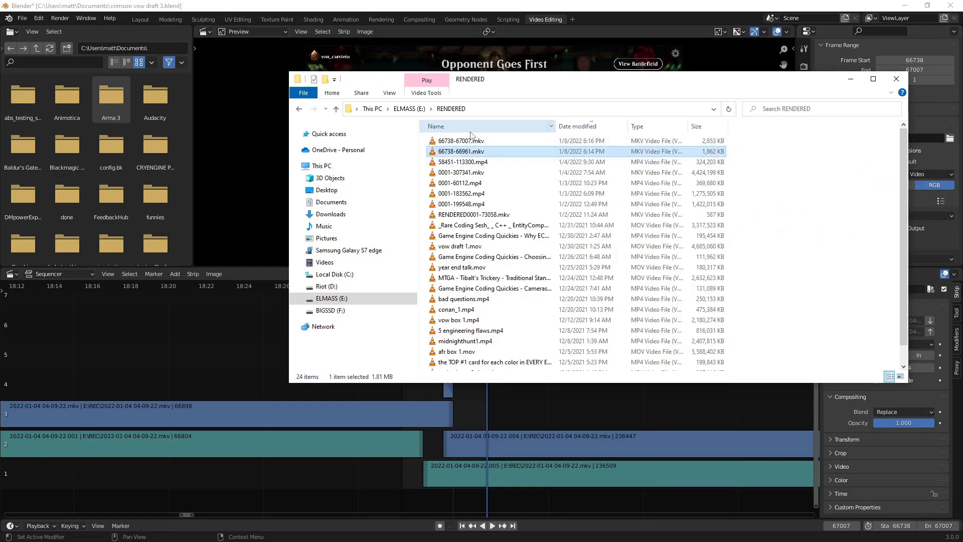
{"action": "right_click", "coordinate": [527, 153]}
{"action": "left_click", "coordinate": [555, 161]}
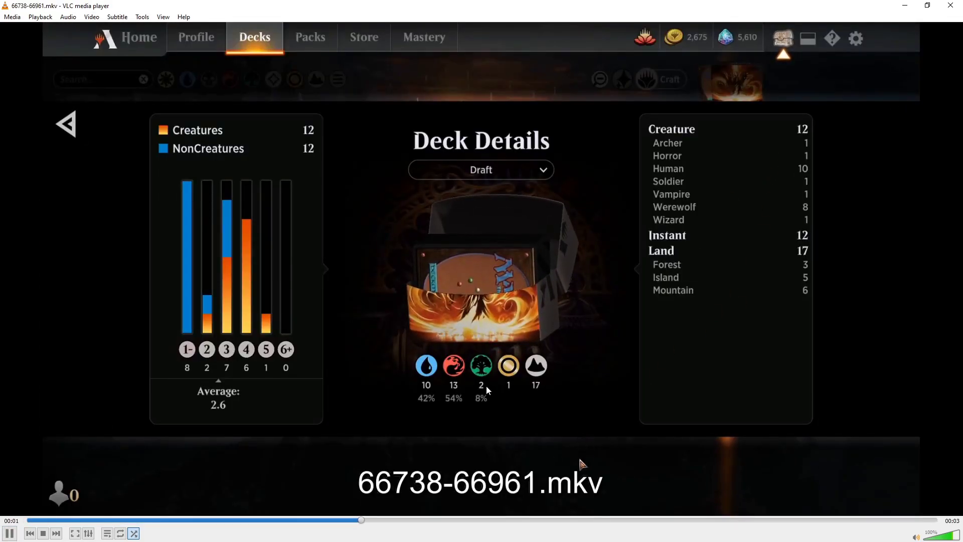
{"action": "key", "text": "space"}
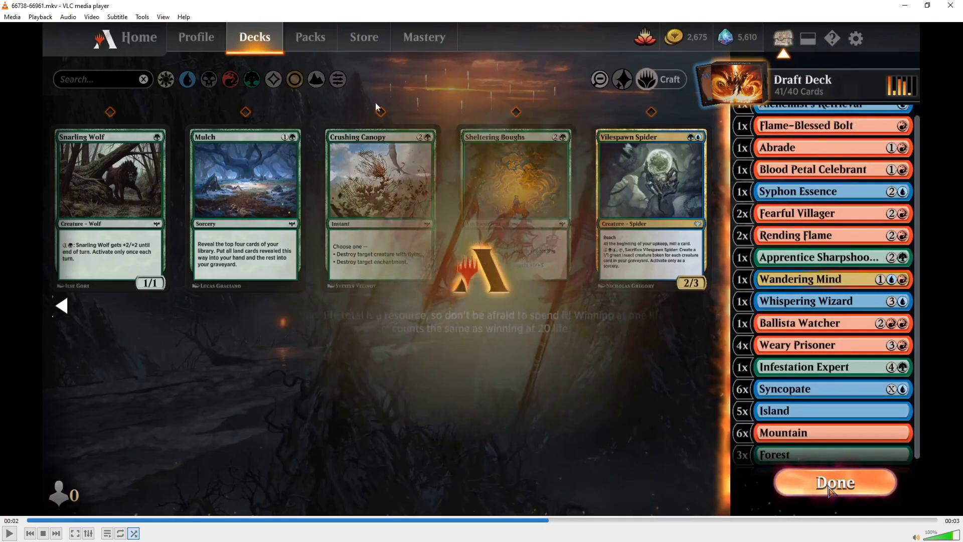
{"action": "key", "text": "space"}
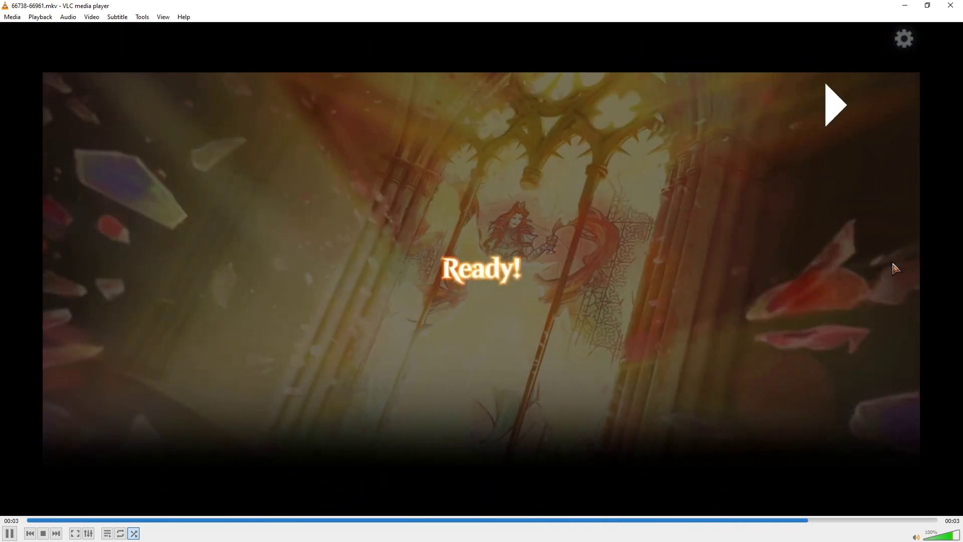
{"action": "left_click", "coordinate": [950, 5]}
Open the rendered file 66738-67007.mkv in VLC, pause it, scrub through its opening second and return to the start.
{"action": "left_click", "coordinate": [455, 140]}
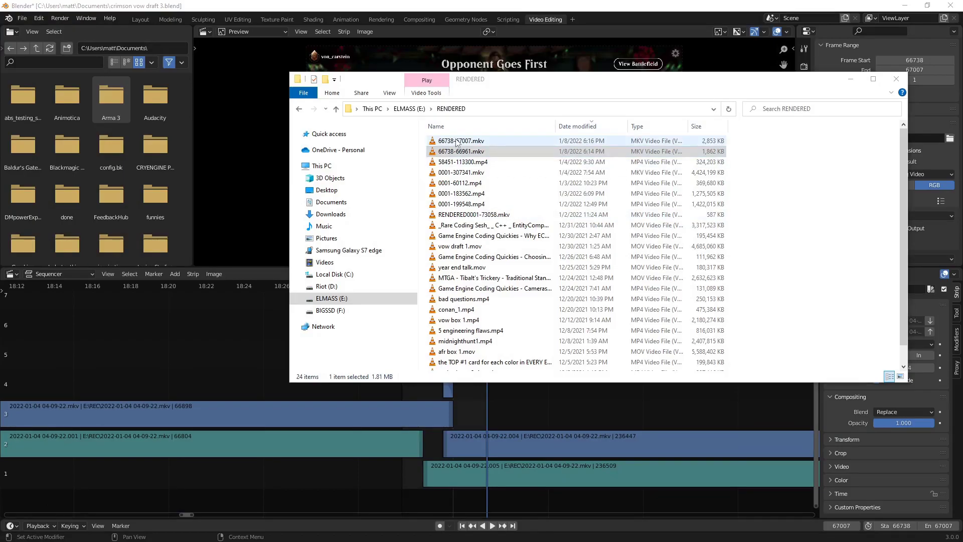
{"action": "right_click", "coordinate": [455, 141]}
{"action": "left_click", "coordinate": [479, 148]}
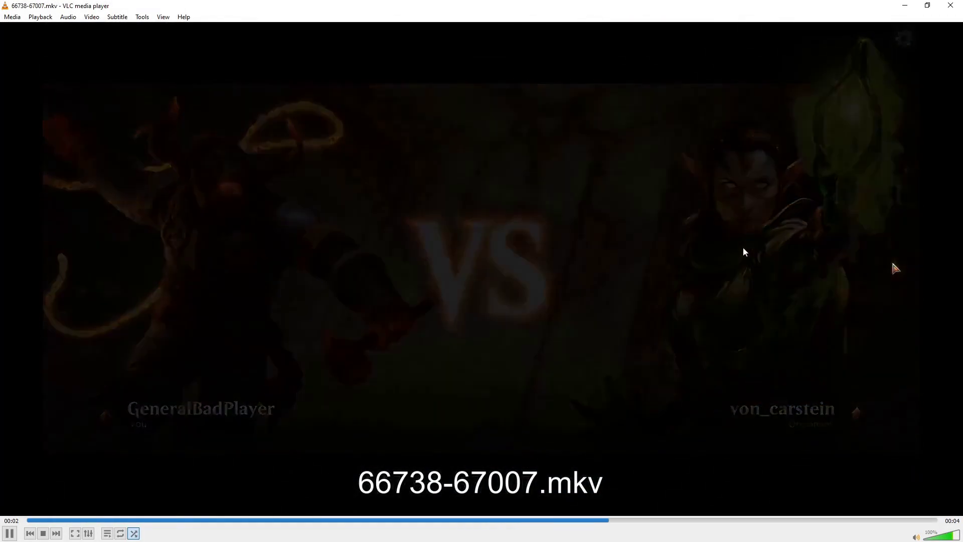
{"action": "key", "text": "space"}
{"action": "left_click", "coordinate": [175, 520]}
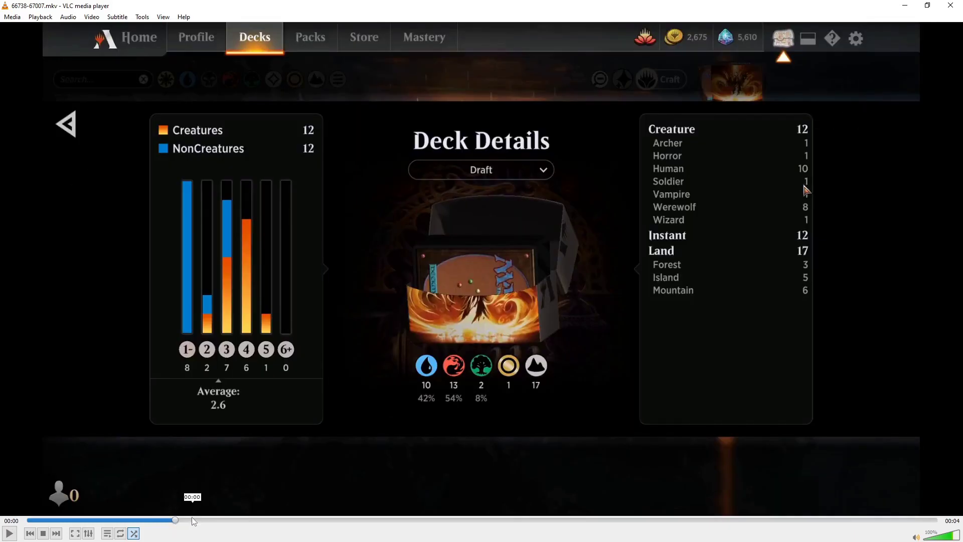
{"action": "left_click", "coordinate": [80, 520]}
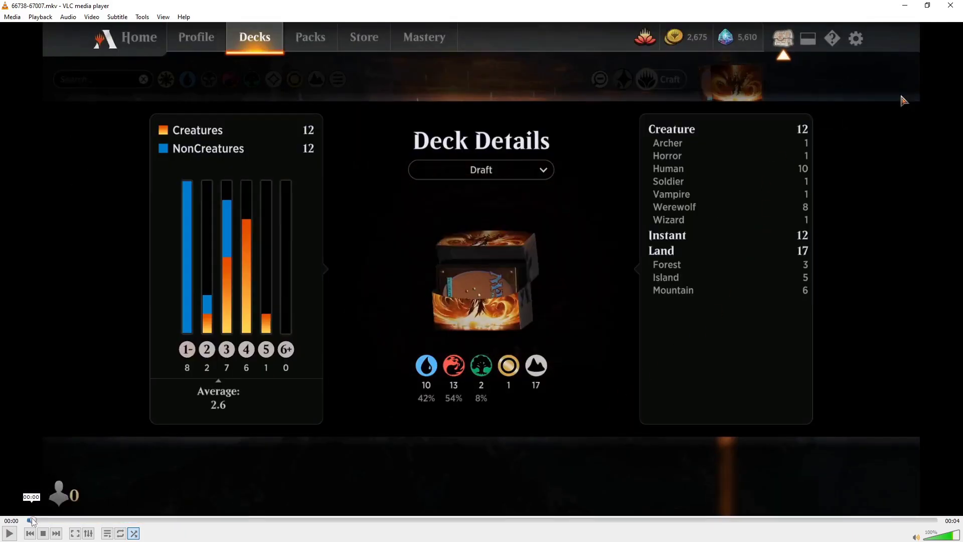
{"action": "left_click", "coordinate": [118, 520]}
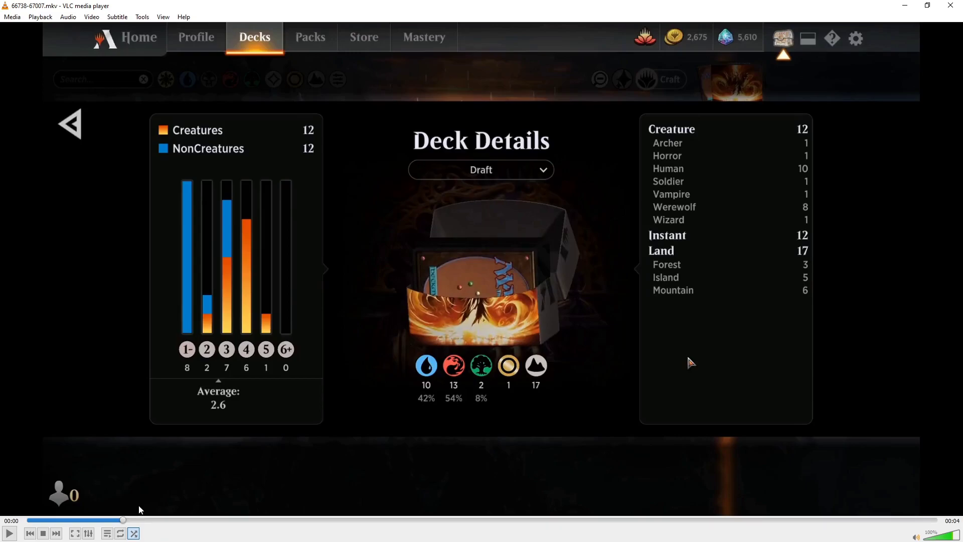
{"action": "left_click", "coordinate": [27, 521]}
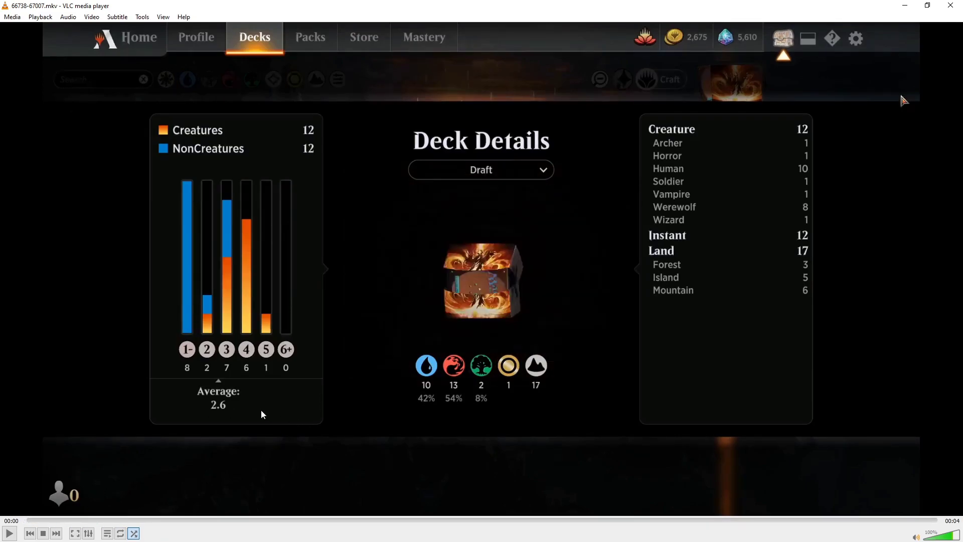
Play the rest of 66738-67007.mkv, skip close to its end while paused, and close the player and the RENDERED folder window.
{"action": "key", "text": "space"}
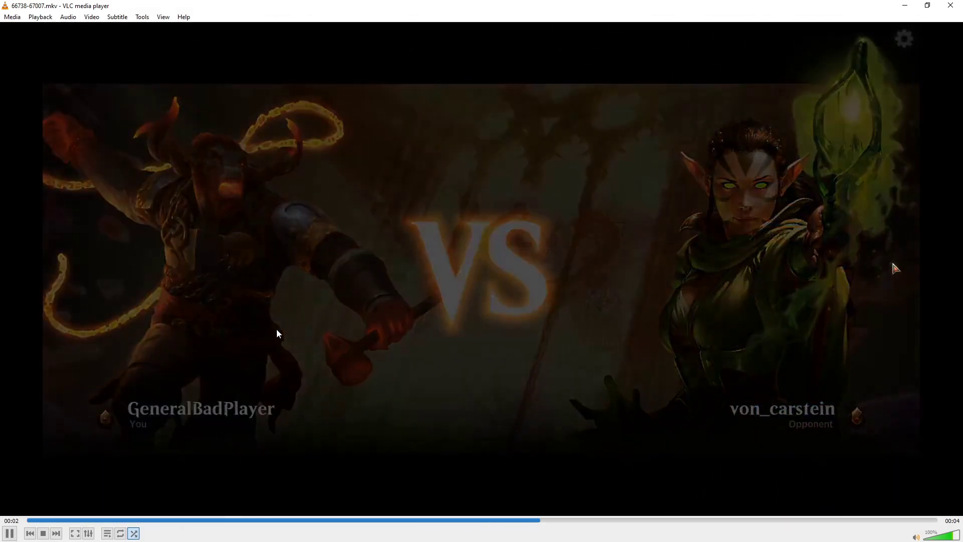
{"action": "key", "text": "space"}
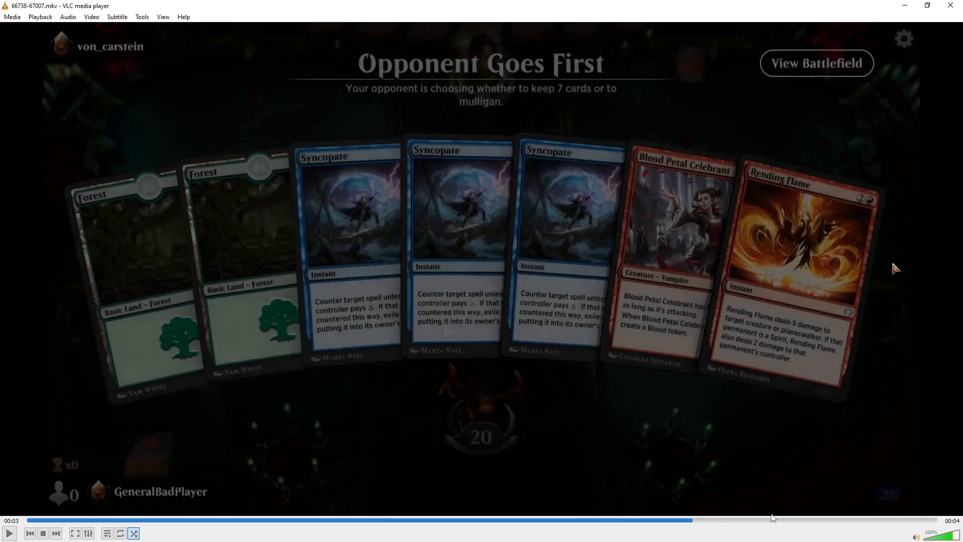
{"action": "left_click_drag", "start_coordinate": [775, 521], "coordinate": [887, 523]}
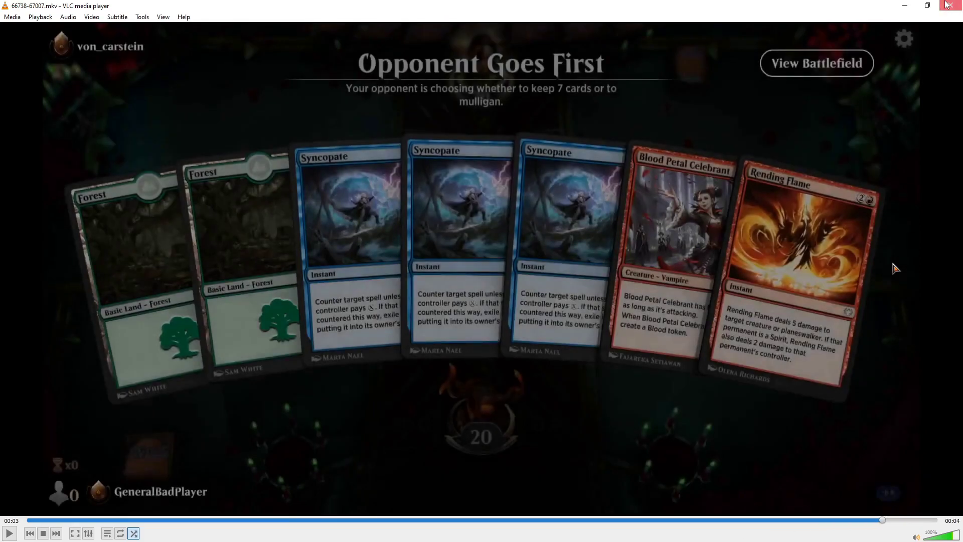
{"action": "left_click", "coordinate": [947, 5]}
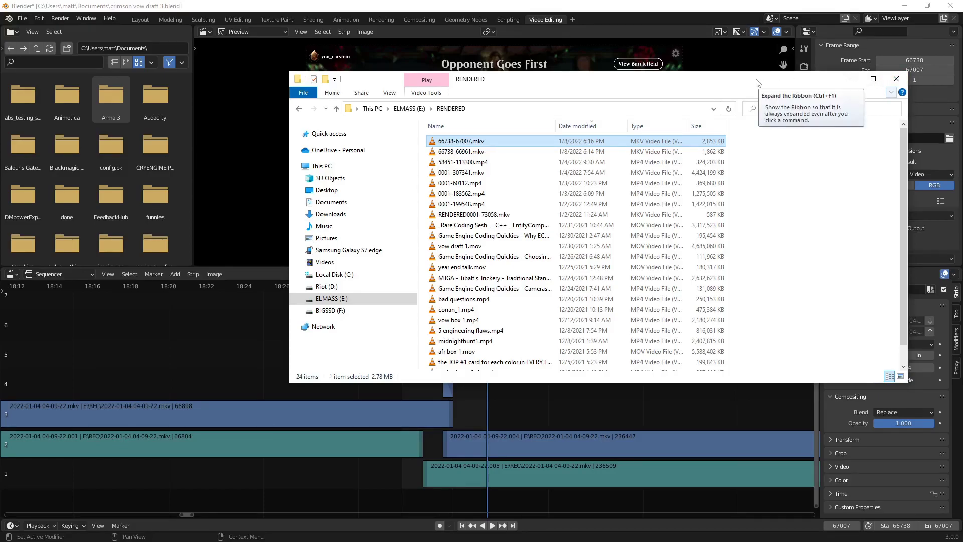
{"action": "left_click_drag", "start_coordinate": [796, 84], "coordinate": [740, 106]}
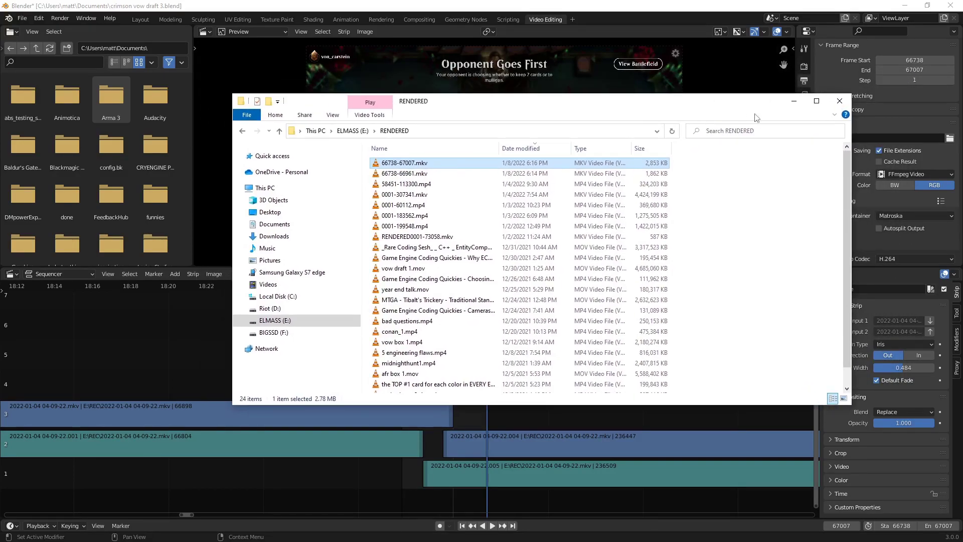
{"action": "left_click", "coordinate": [838, 105]}
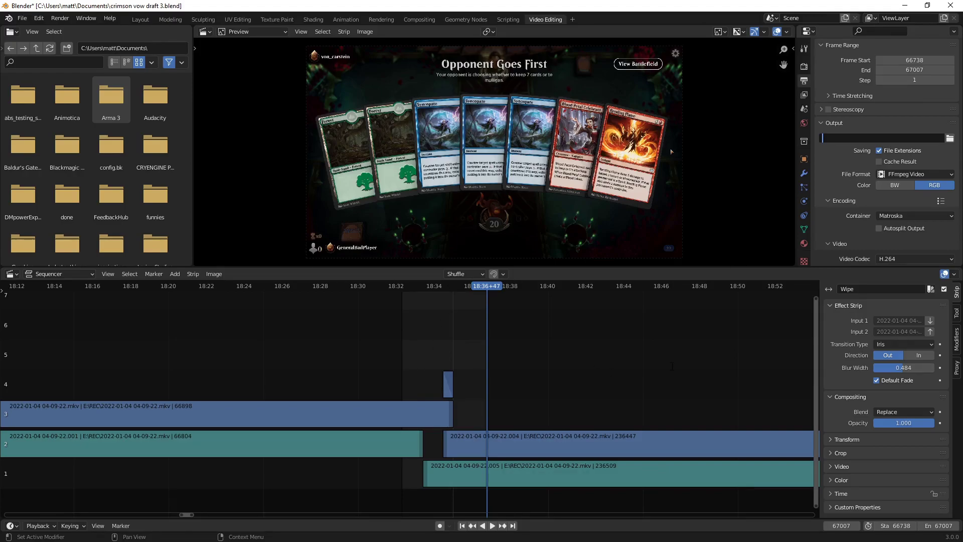
Select the two sound strips on channels 1 and 2 and try to crossfade them.
{"action": "left_click", "coordinate": [523, 354]}
{"action": "left_click", "coordinate": [400, 449]}
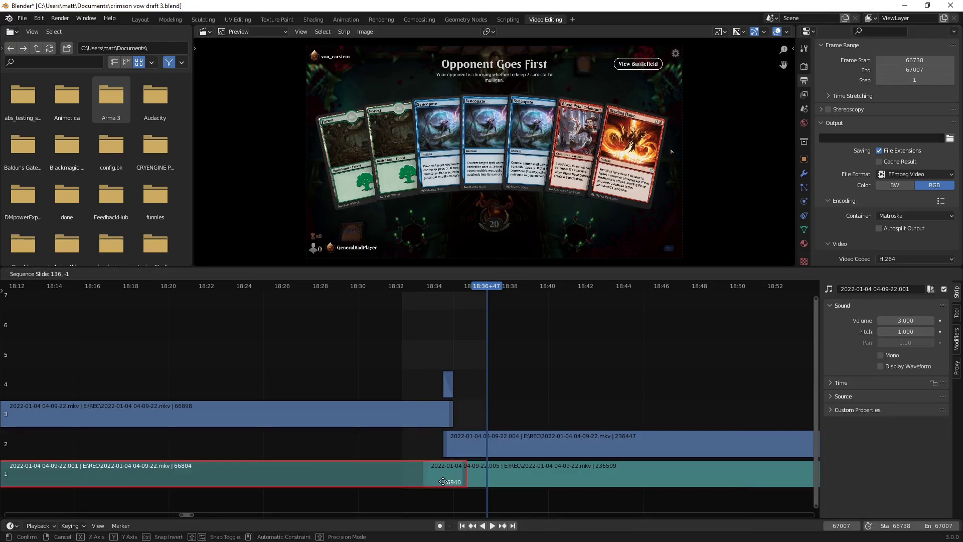
{"action": "left_click_drag", "start_coordinate": [442, 496], "coordinate": [386, 438]}
{"action": "left_click_drag", "start_coordinate": [426, 498], "coordinate": [407, 447]}
{"action": "right_click", "coordinate": [406, 446]}
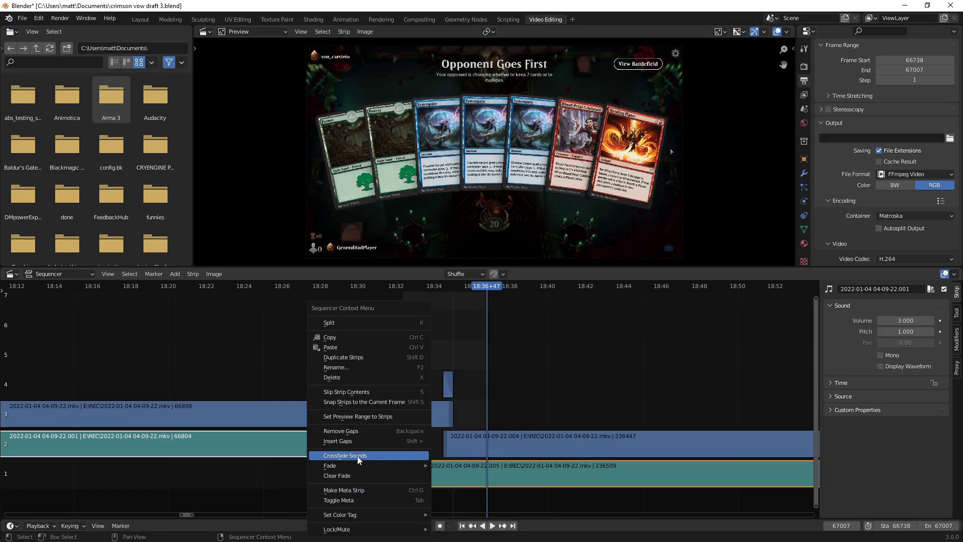
{"action": "left_click", "coordinate": [415, 454]}
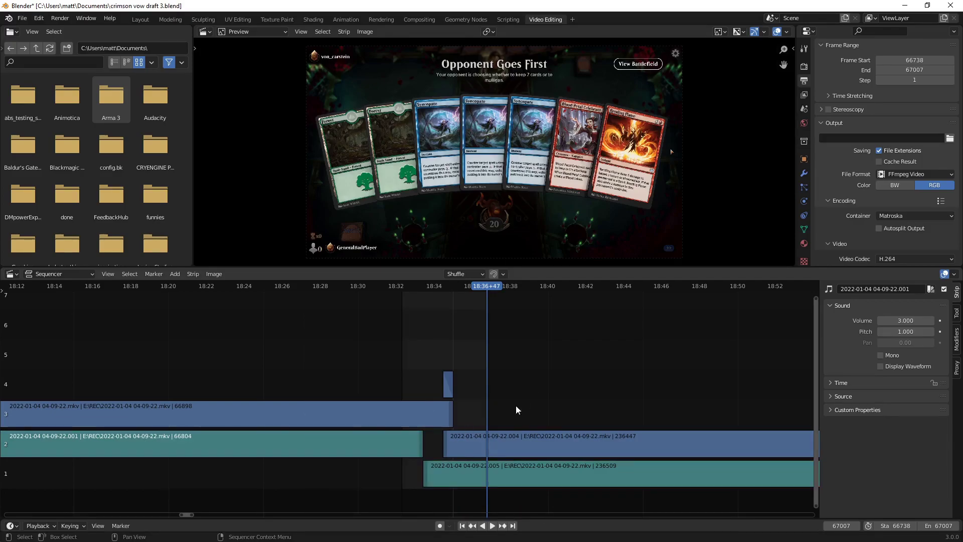
{"action": "left_click_drag", "start_coordinate": [491, 405], "coordinate": [441, 441]}
{"action": "right_click", "coordinate": [442, 440]}
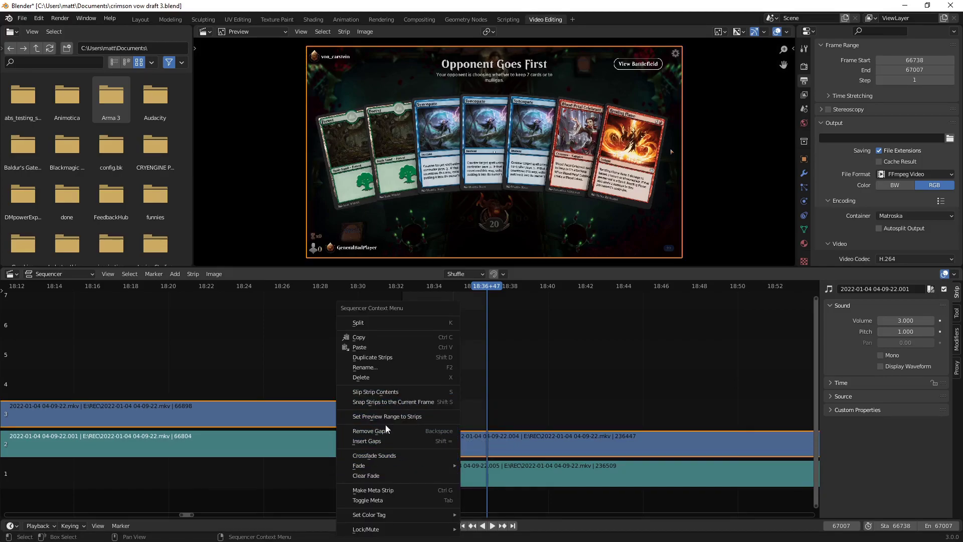
{"action": "left_click", "coordinate": [513, 387]}
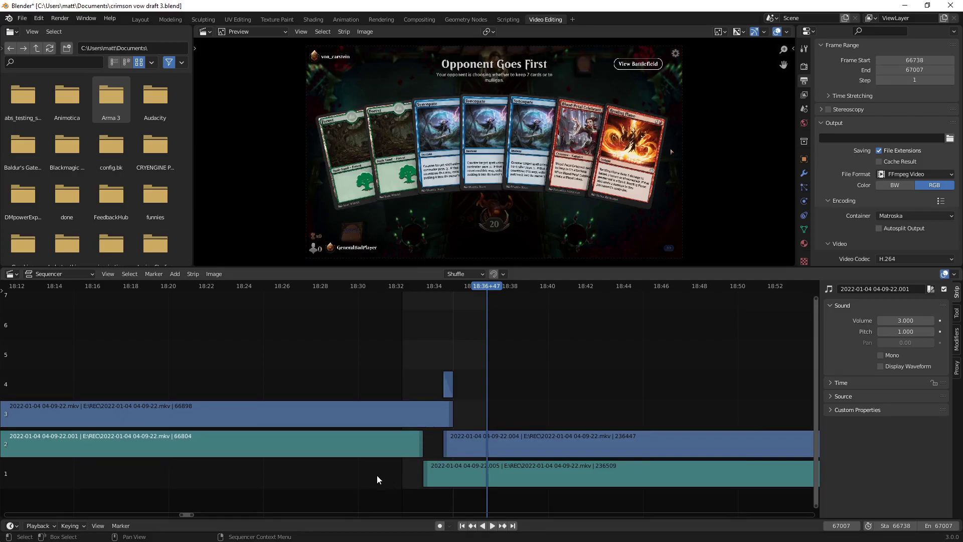
Try to add a Sound Crossfade transition between the sound strips on channels 1 and 2.
{"action": "left_click_drag", "start_coordinate": [377, 475], "coordinate": [430, 443]}
{"action": "key", "text": "shift+a"}
{"action": "mouse_move", "coordinate": [408, 457]}
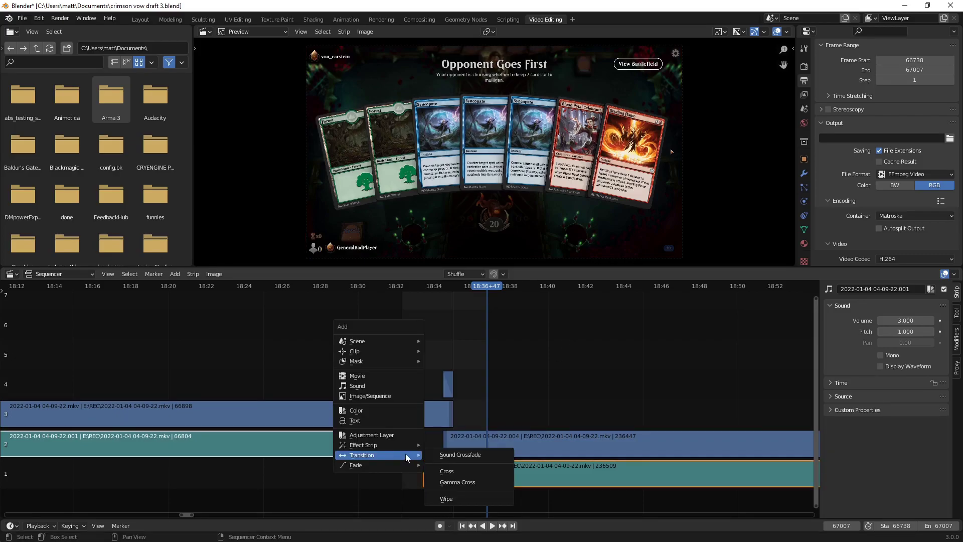
{"action": "left_click", "coordinate": [471, 454]}
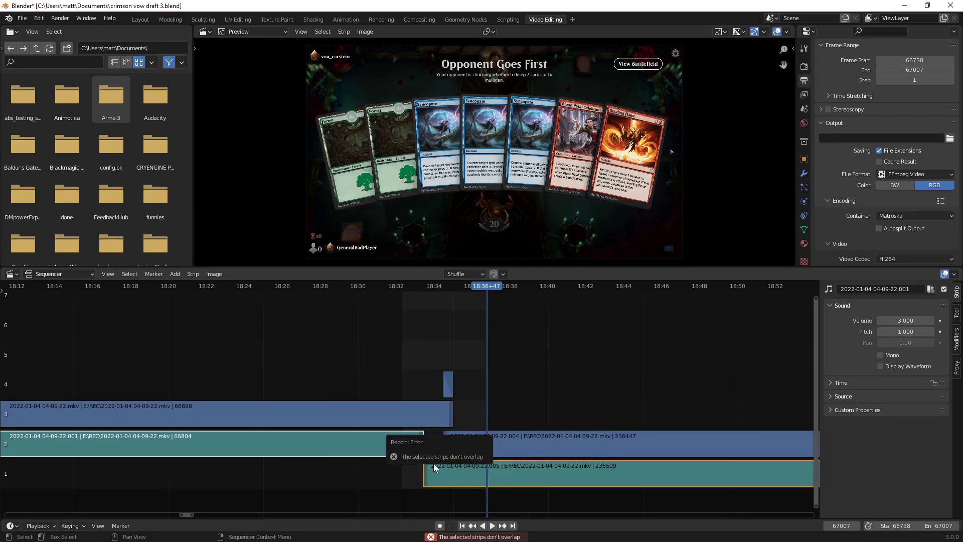
Extend the end of the channel 2 sound strip to a length of 66866 frames, overlapping the start of the channel 1 sound strip.
{"action": "left_click", "coordinate": [503, 394]}
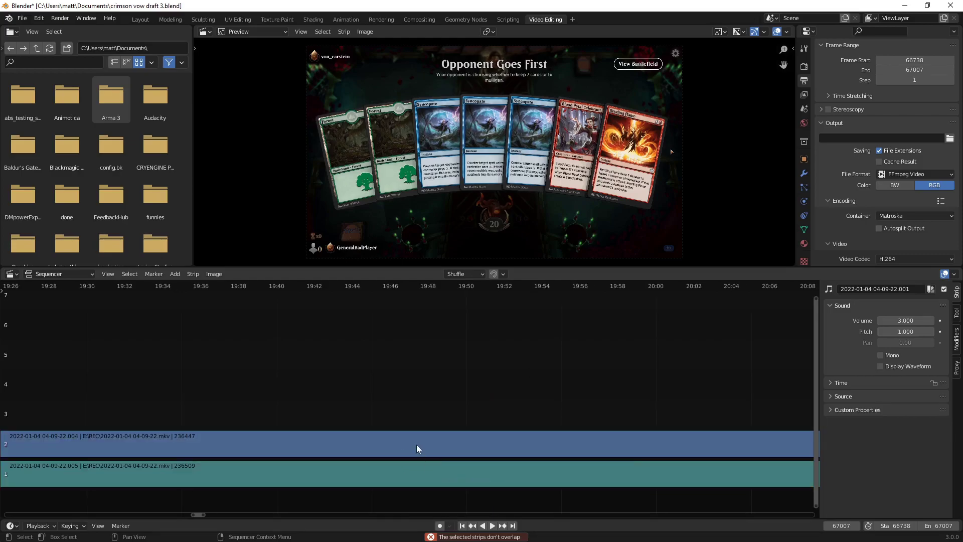
{"action": "scroll", "coordinate": [417, 444], "scroll_direction": "down", "scroll_amount": 3}
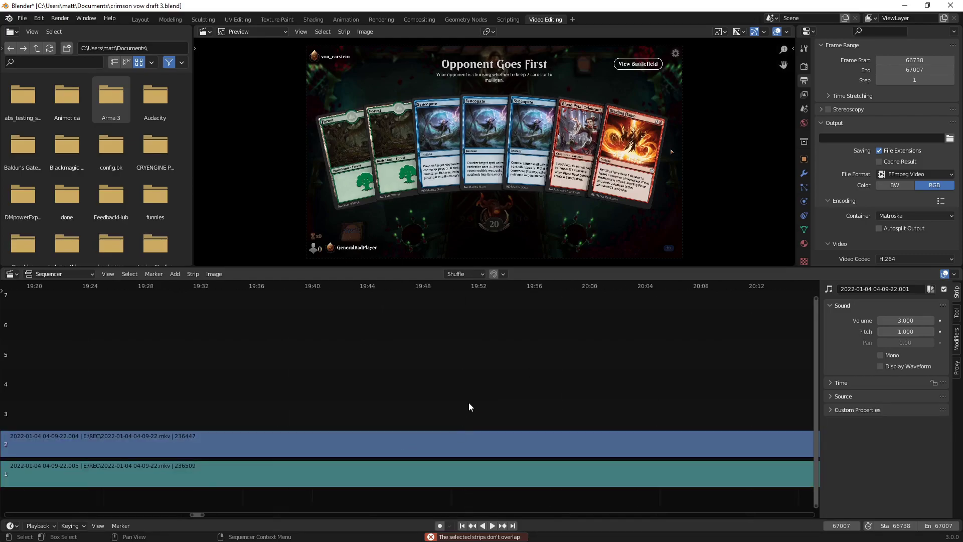
{"action": "left_click", "coordinate": [317, 475]}
{"action": "left_click_drag", "start_coordinate": [314, 445], "coordinate": [327, 448]}
Try to add a Sound Crossfade transition between the overlapping sound strips.
{"action": "left_click_drag", "start_coordinate": [319, 501], "coordinate": [303, 440]}
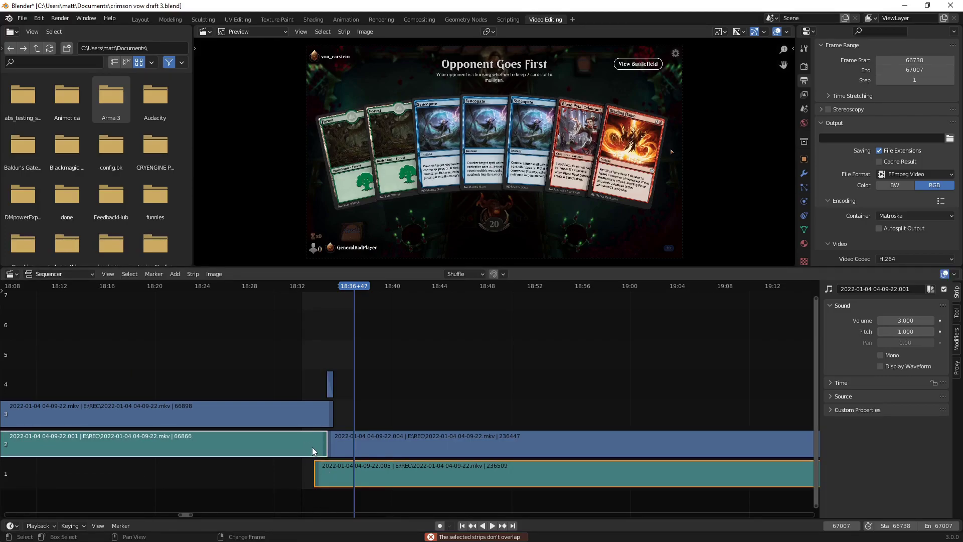
{"action": "key", "text": "shift+a"}
{"action": "mouse_move", "coordinate": [299, 435]}
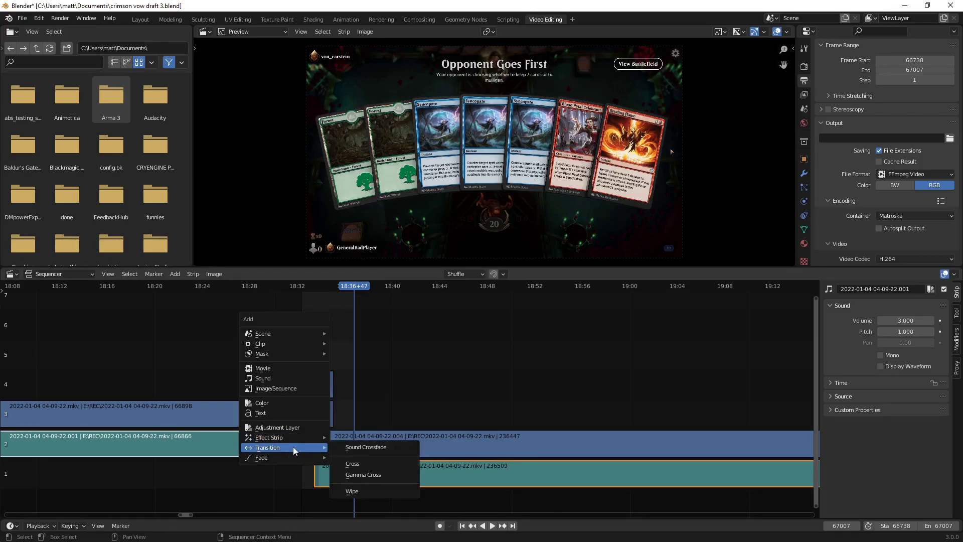
{"action": "left_click", "coordinate": [373, 461]}
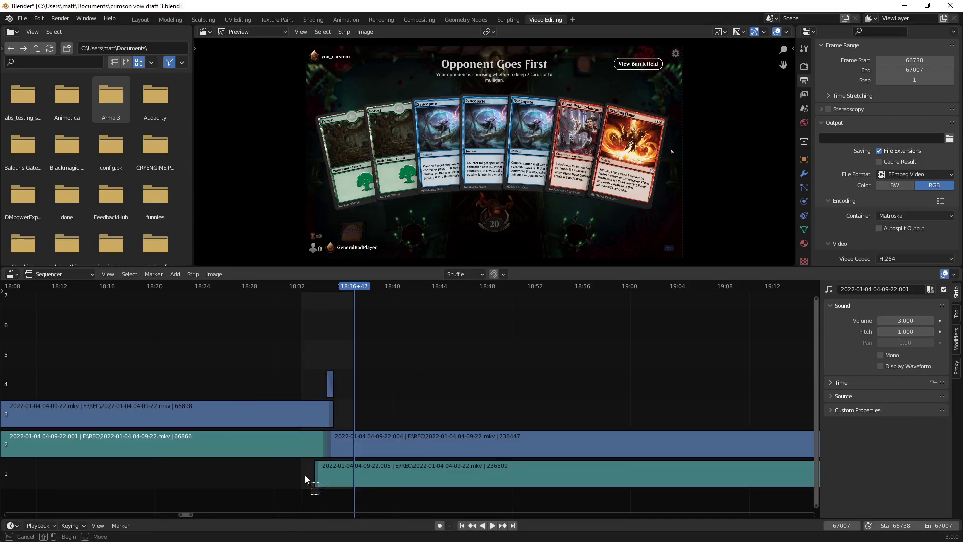
Select both overlapping sound strips and apply Crossfade Sounds to them.
{"action": "left_click_drag", "start_coordinate": [322, 496], "coordinate": [294, 439]}
{"action": "key", "text": "shift+a"}
{"action": "mouse_move", "coordinate": [314, 456]}
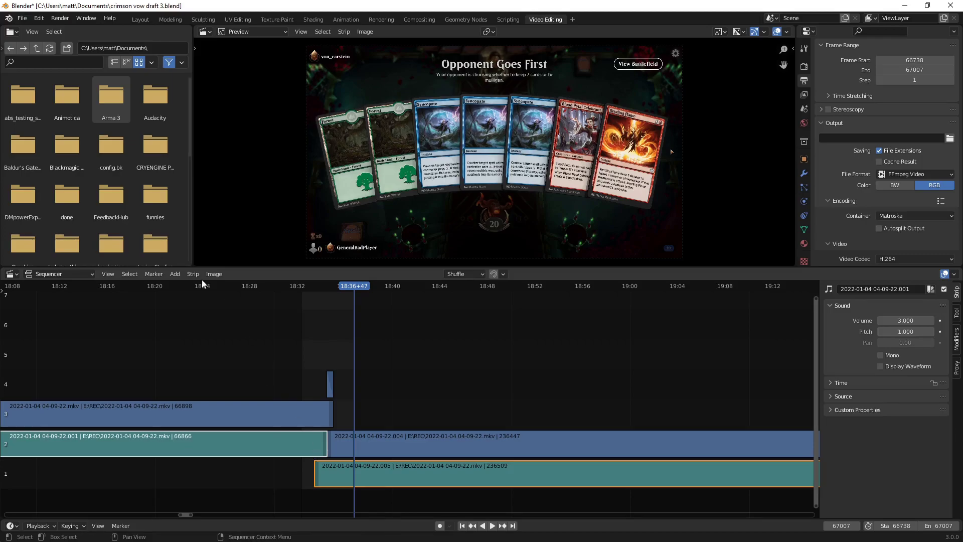
{"action": "left_click", "coordinate": [173, 278]}
{"action": "right_click", "coordinate": [310, 444]}
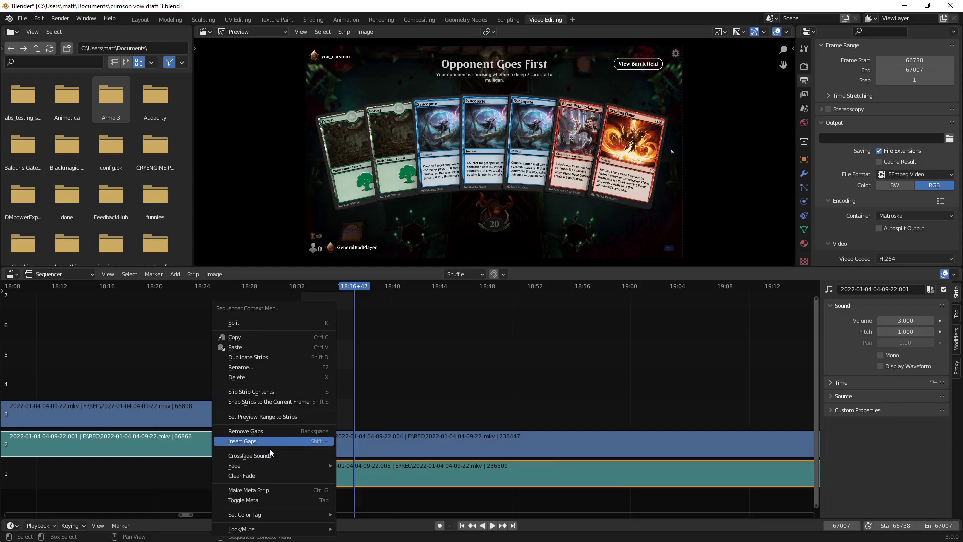
{"action": "left_click", "coordinate": [269, 455]}
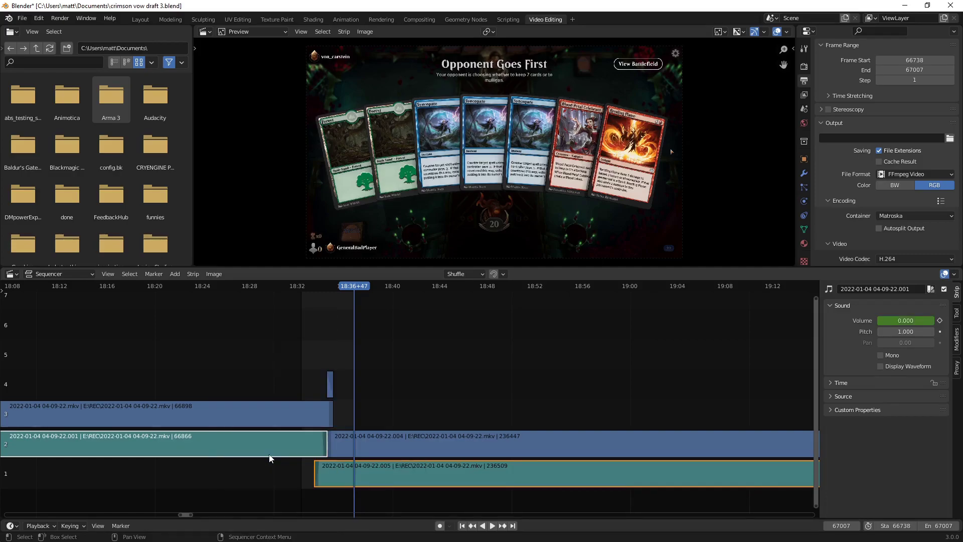
Play the sequence from just before the sound overlap through the wipe to check the crossfade, and stop playback.
{"action": "middle_click_drag", "start_coordinate": [338, 432], "coordinate": [581, 381], "text": "ctrl"}
{"action": "left_click", "coordinate": [592, 286]}
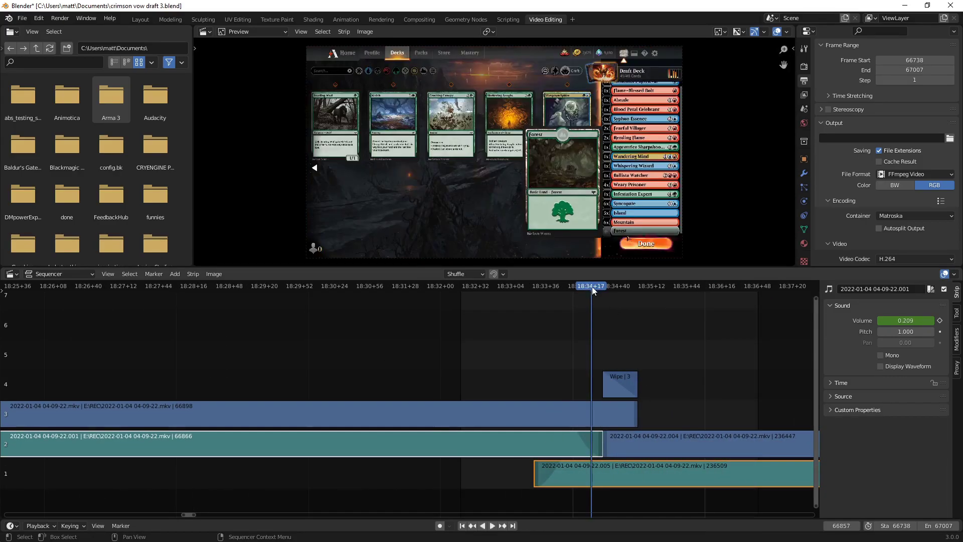
{"action": "middle_click_drag", "start_coordinate": [592, 287], "coordinate": [488, 487], "text": "ctrl"}
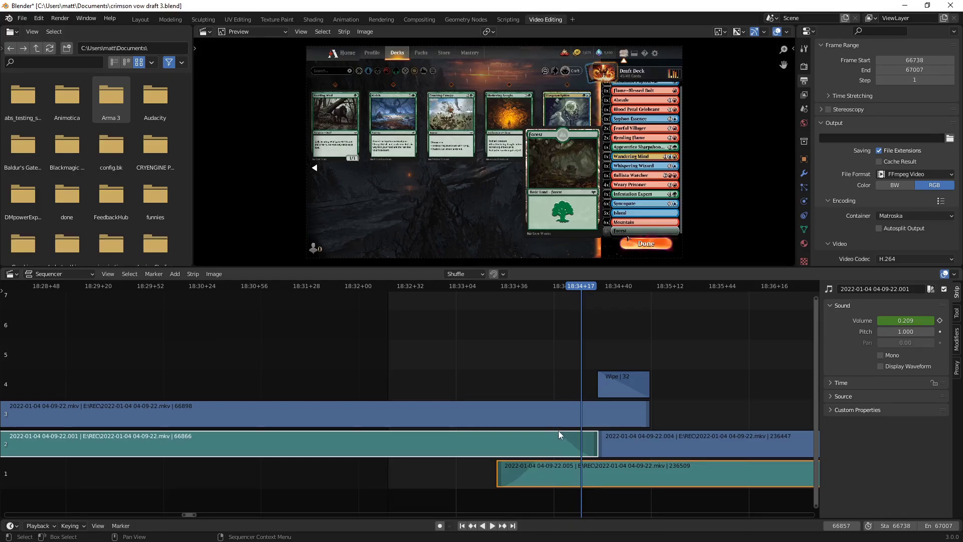
{"action": "left_click", "coordinate": [508, 287]}
{"action": "key", "text": "space"}
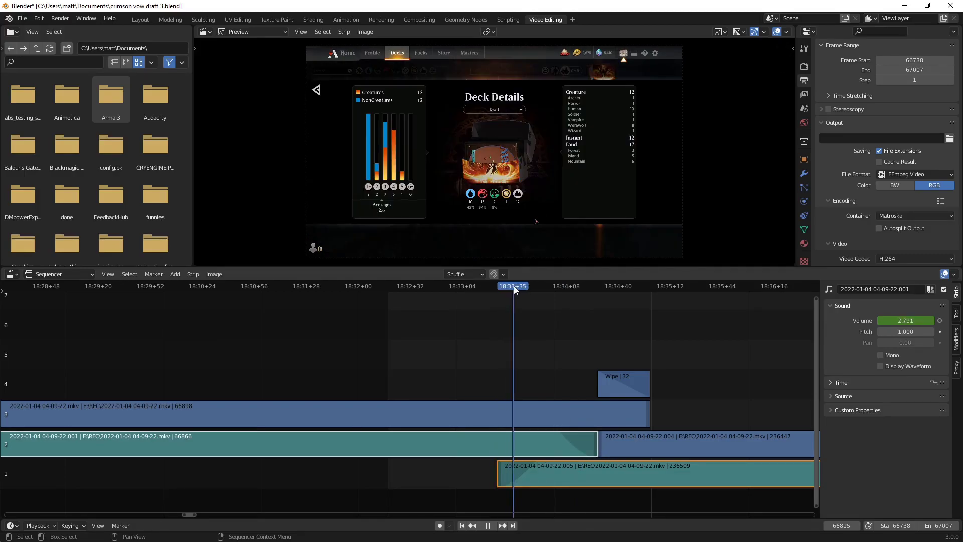
{"action": "left_click", "coordinate": [474, 287]}
{"action": "left_click_drag", "start_coordinate": [470, 295], "coordinate": [487, 298]}
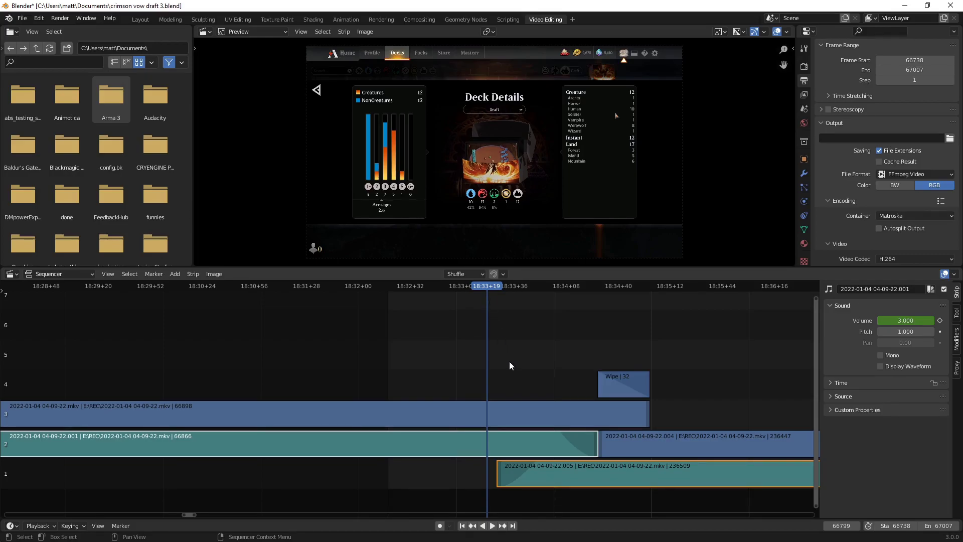
{"action": "key", "text": "space"}
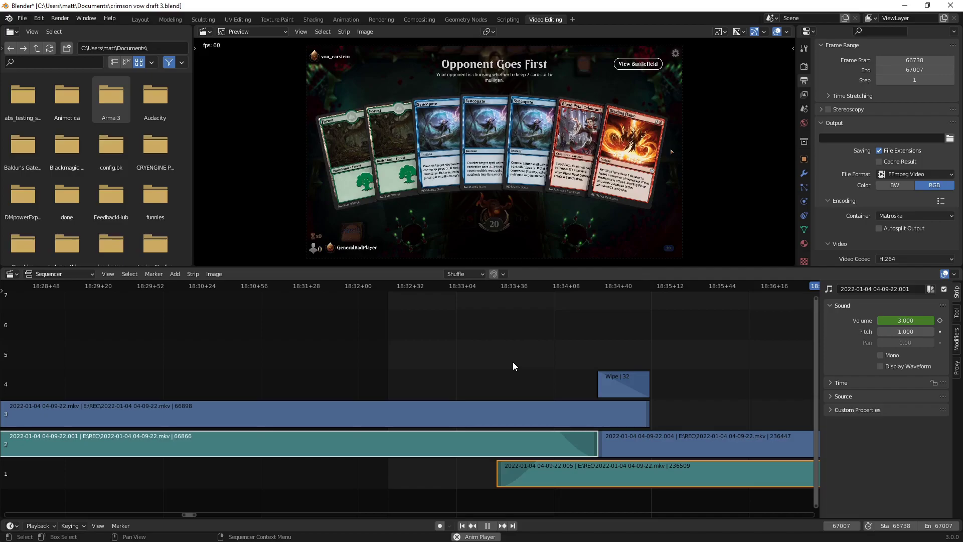
{"action": "scroll", "coordinate": [516, 359], "scroll_direction": "down", "scroll_amount": 2}
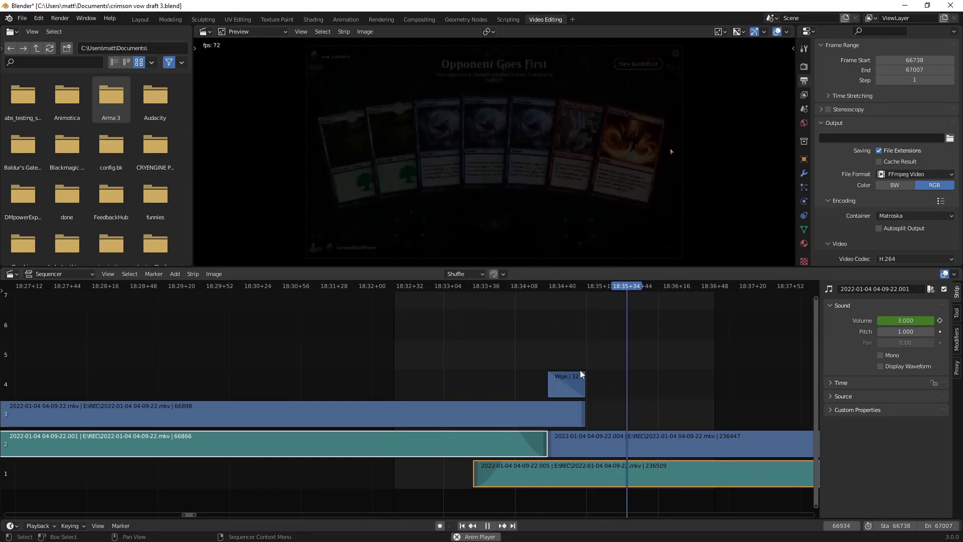
{"action": "key", "text": "space"}
{"action": "left_click", "coordinate": [677, 339]}
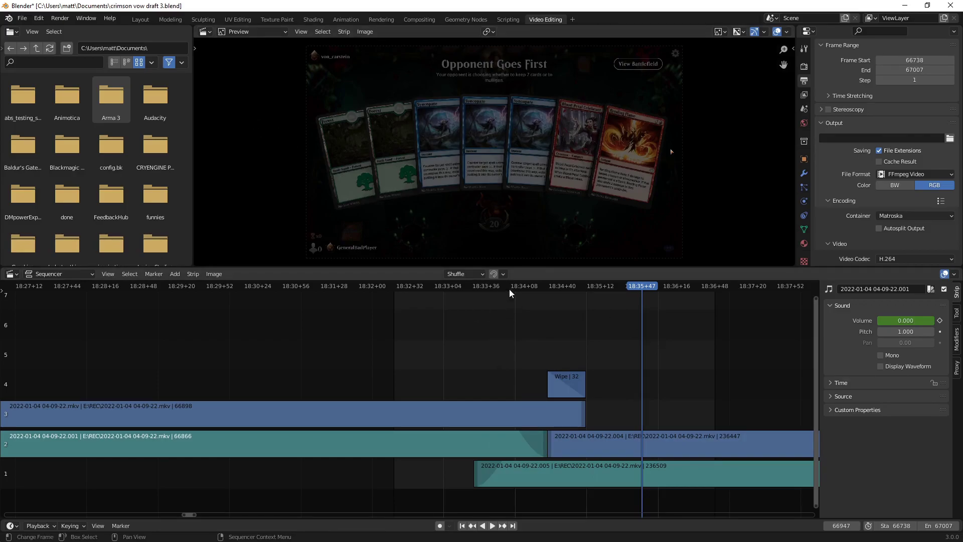
{"action": "scroll", "coordinate": [655, 342], "scroll_direction": "down", "scroll_amount": 2}
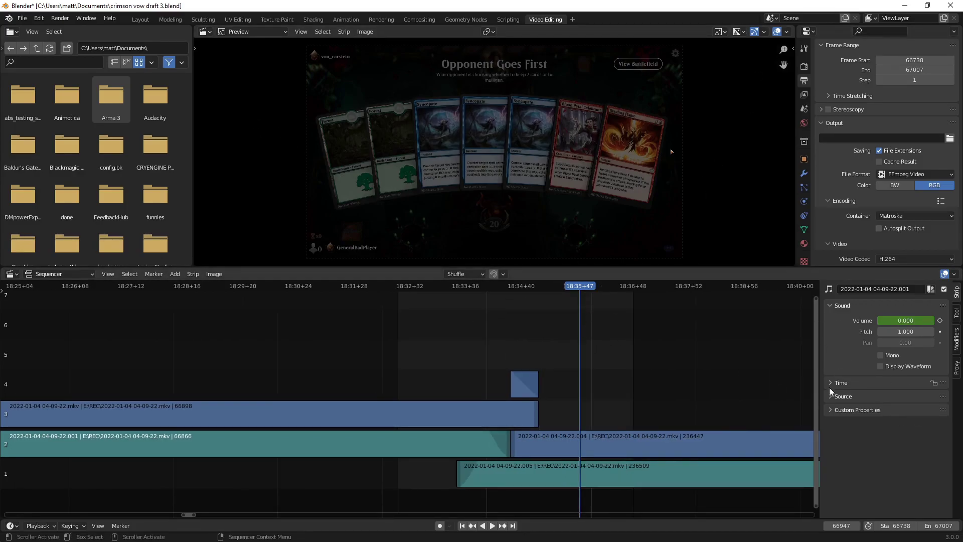
{"action": "scroll", "coordinate": [482, 381], "scroll_direction": "right", "scroll_amount": 2, "text": "ctrl"}
{"action": "scroll", "coordinate": [411, 341], "scroll_direction": "left", "scroll_amount": 2, "text": "ctrl"}
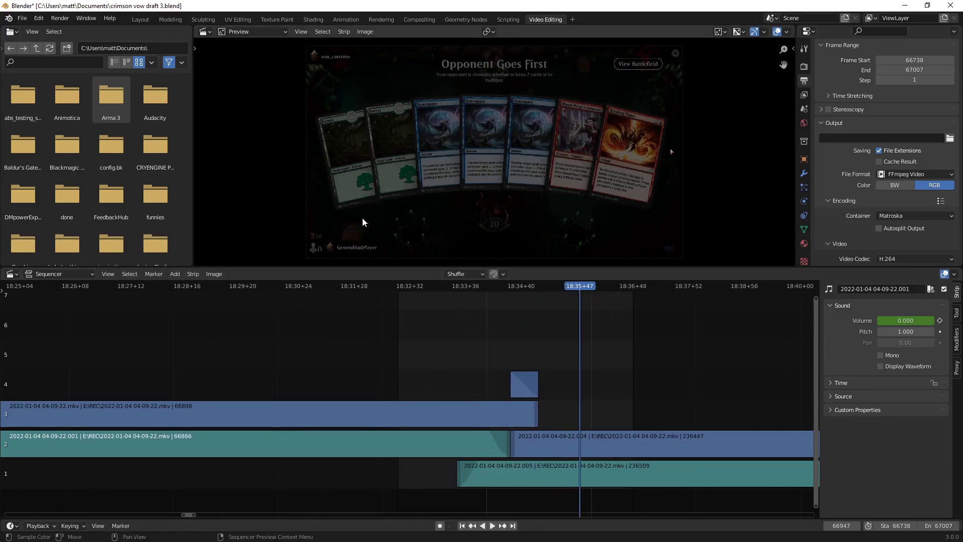
{"action": "left_click", "coordinate": [23, 18]}
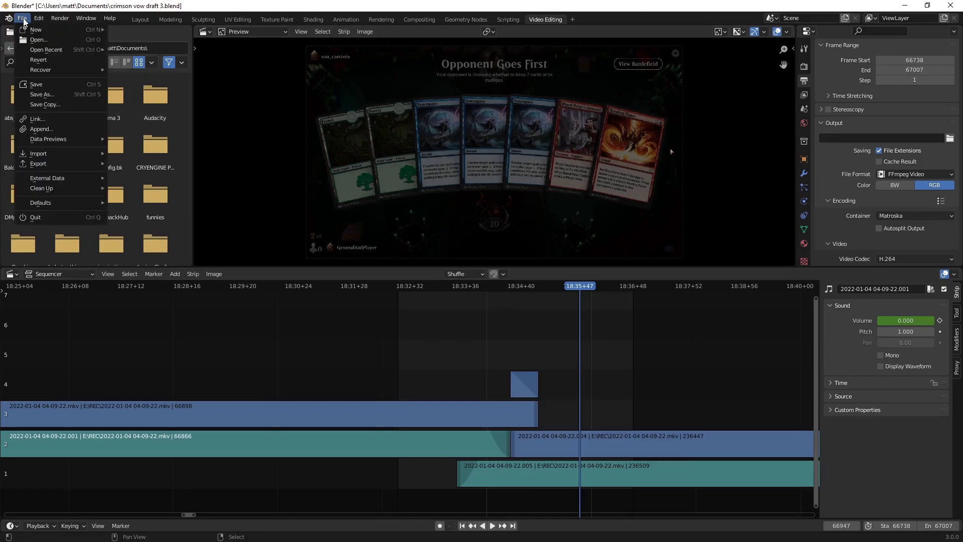
{"action": "left_click", "coordinate": [23, 20]}
Select the video strip on channel 3 that leads into the wipe.
{"action": "left_click", "coordinate": [530, 373]}
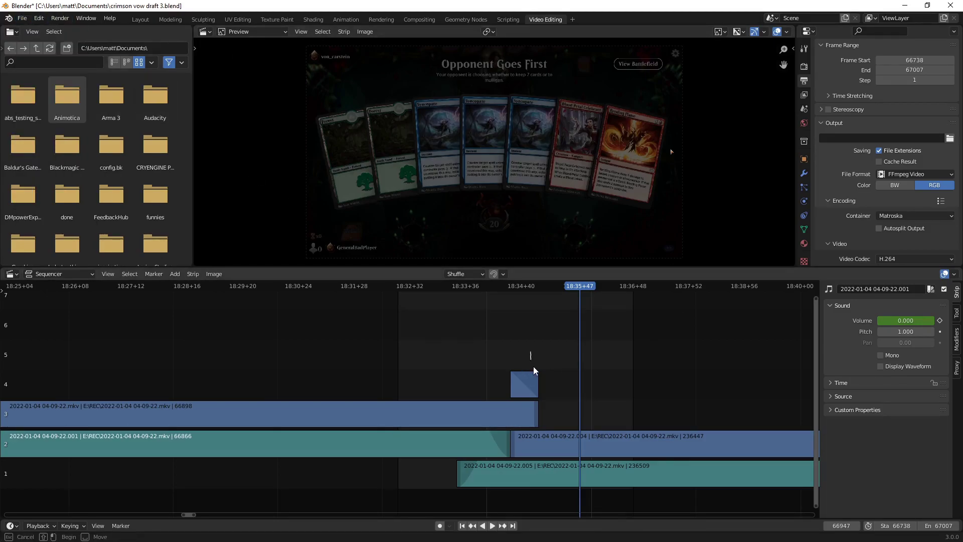
{"action": "left_click", "coordinate": [526, 377]}
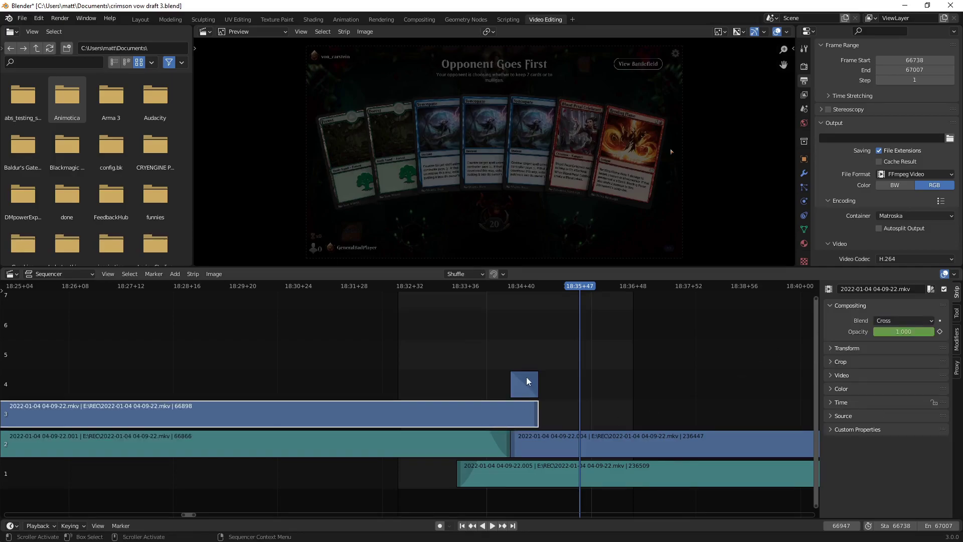